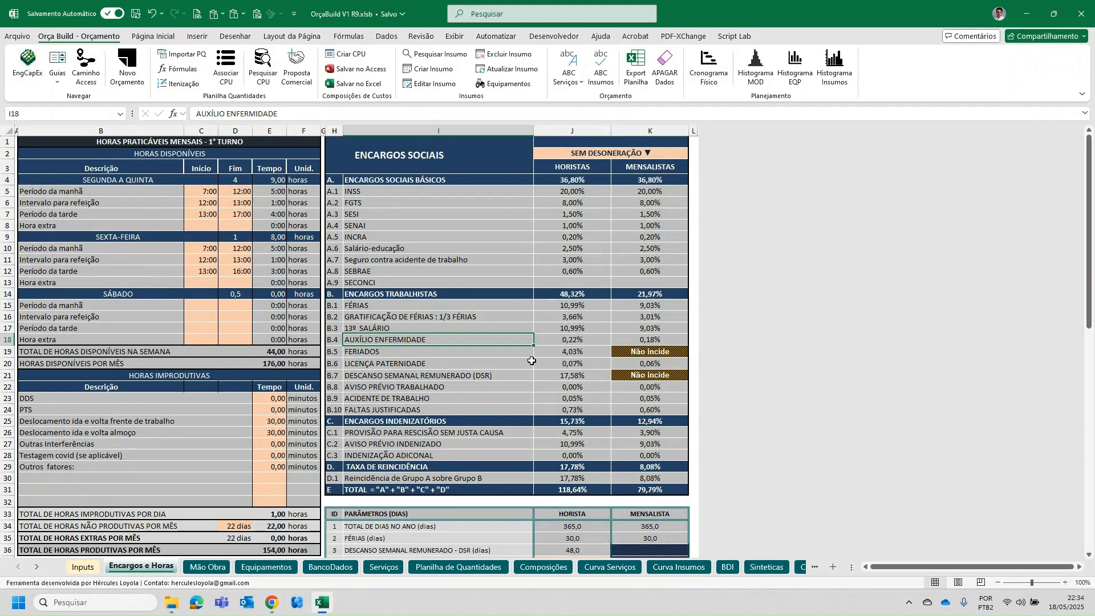
Step: Set the Percentual MO alojada to 100% on the Inputs sheet
{"action": "left_click", "coordinate": [453, 318]}
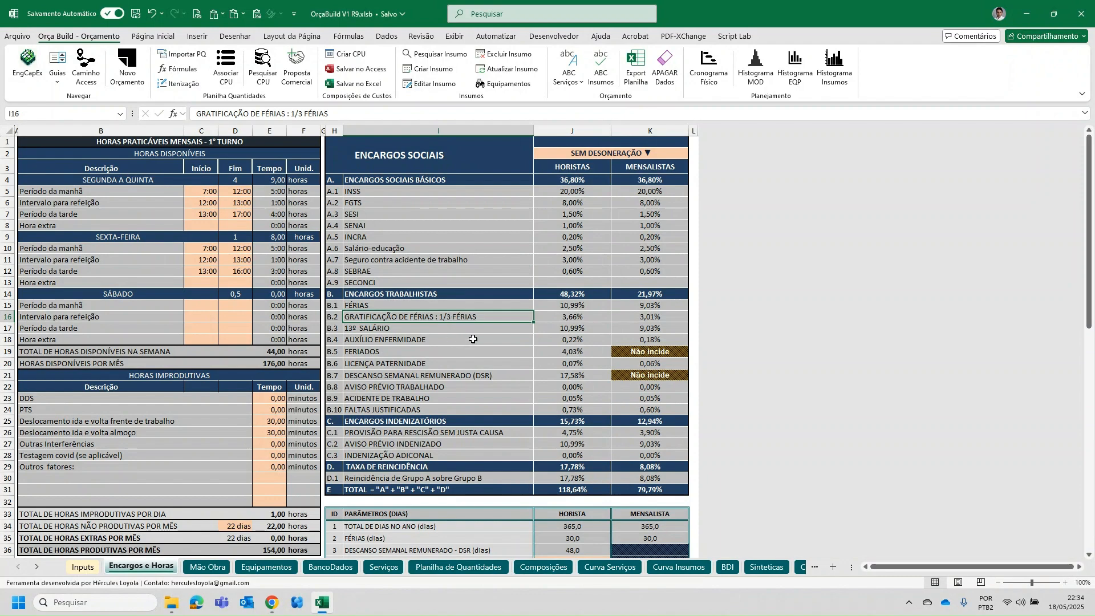
{"action": "left_click", "coordinate": [83, 570]}
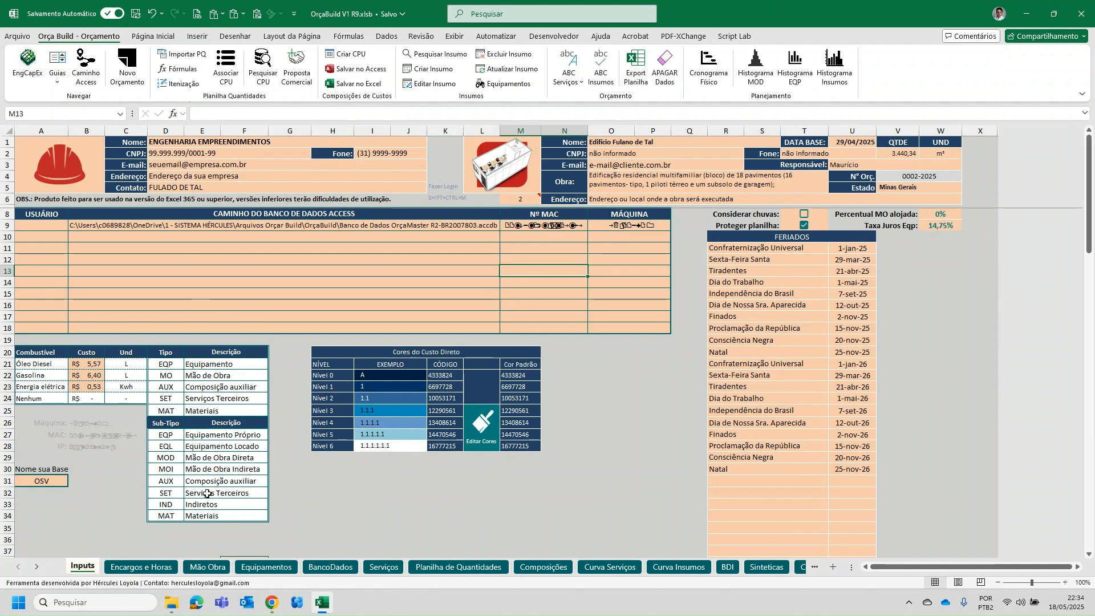
{"action": "left_click", "coordinate": [384, 282]}
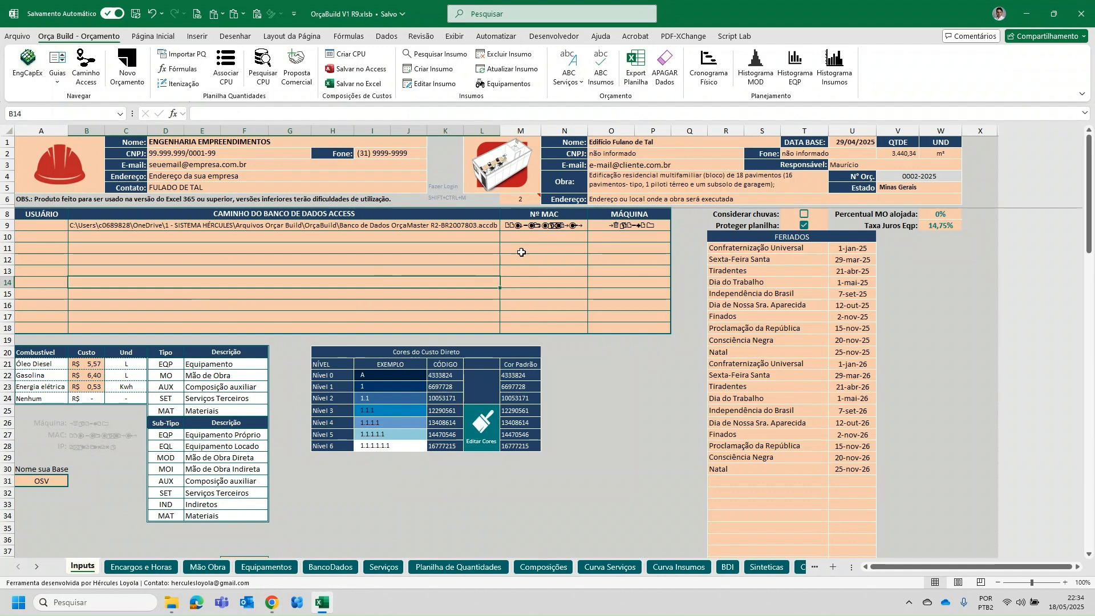
{"action": "left_click", "coordinate": [569, 260]}
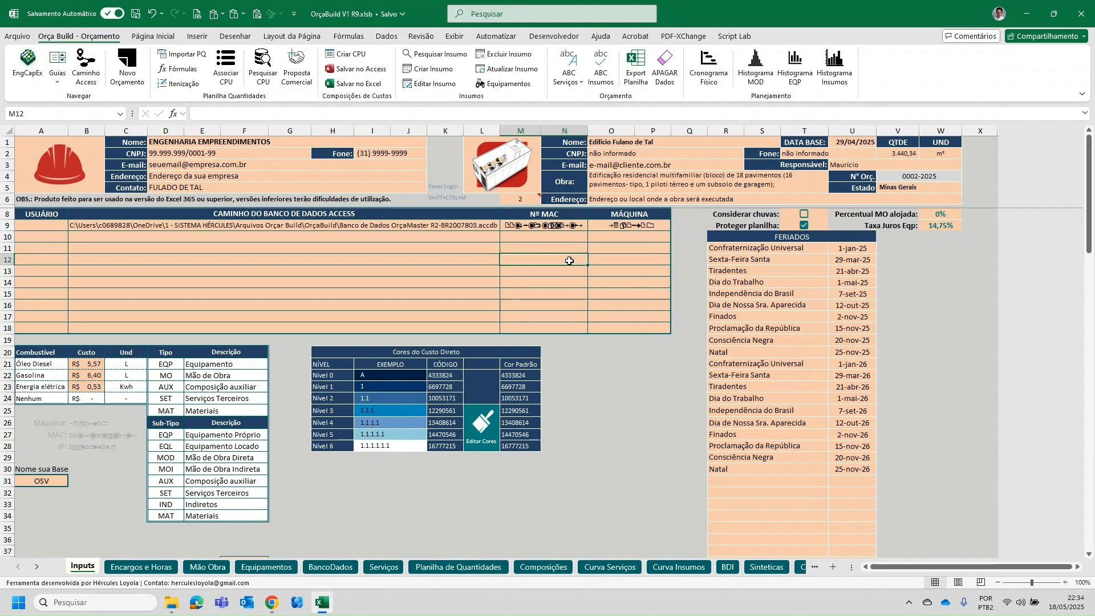
{"action": "left_click", "coordinate": [939, 215]}
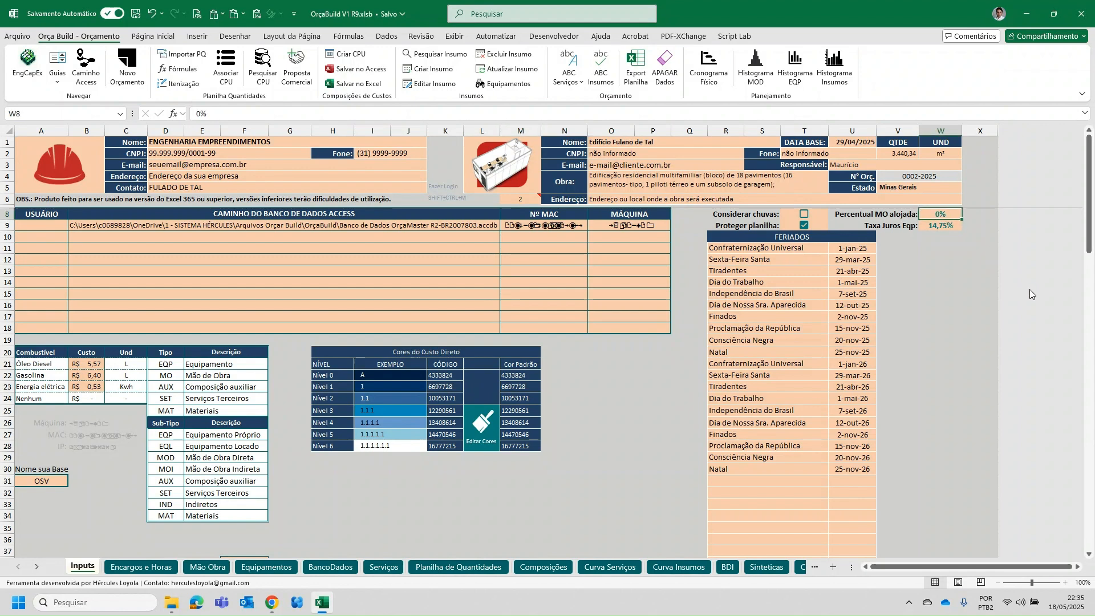
{"action": "type", "text": "100"}
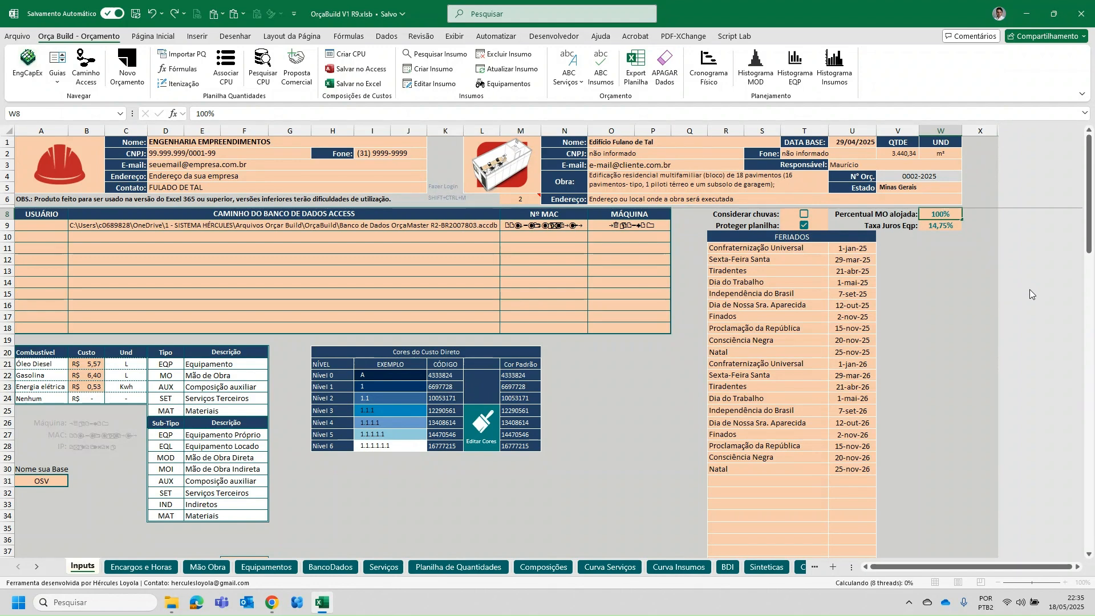
{"action": "key", "text": "Return"}
{"action": "left_click", "coordinate": [941, 215]}
Step: Check the Mão de obra calculation option on the Inputs sheet and return to the database path table
{"action": "scroll", "coordinate": [559, 291], "scroll_direction": "down", "scroll_amount": 1}
{"action": "scroll", "coordinate": [560, 291], "scroll_direction": "down", "scroll_amount": 3}
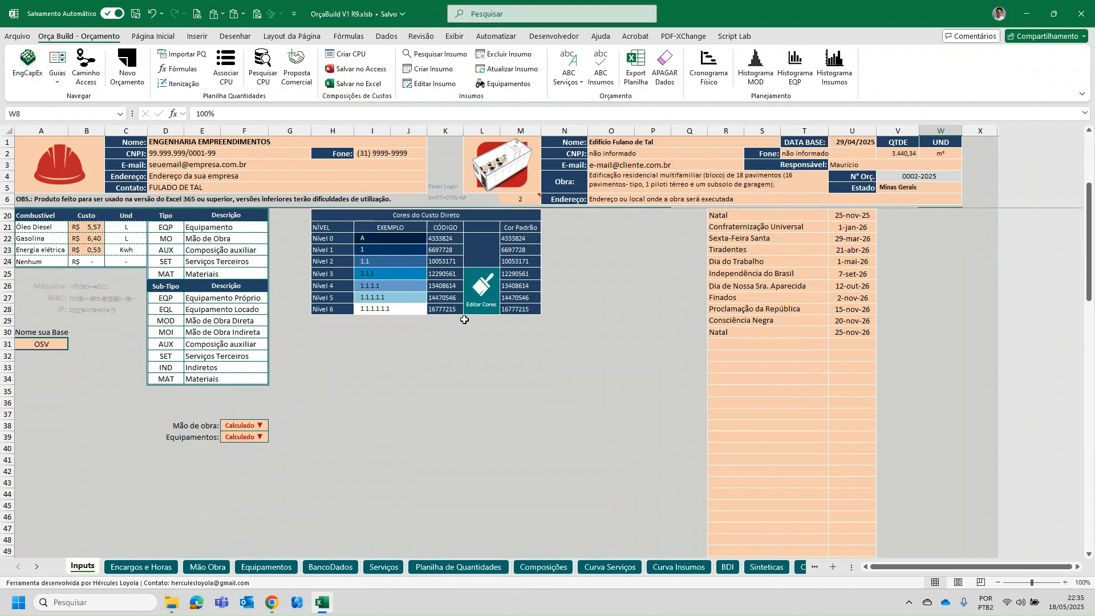
{"action": "left_click", "coordinate": [254, 428]}
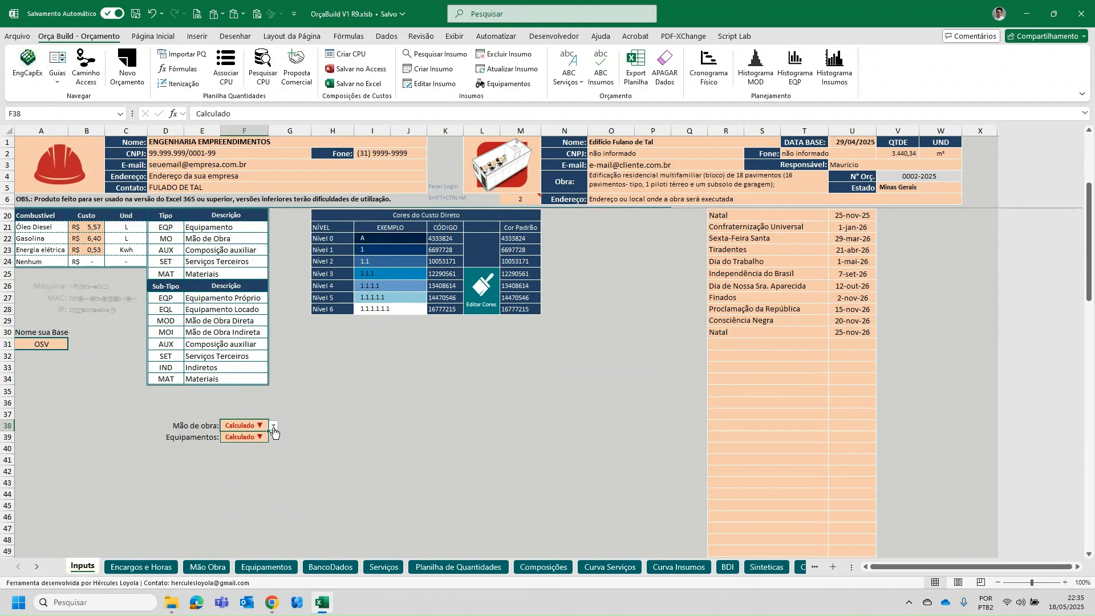
{"action": "scroll", "coordinate": [274, 432], "scroll_direction": "up", "scroll_amount": 4}
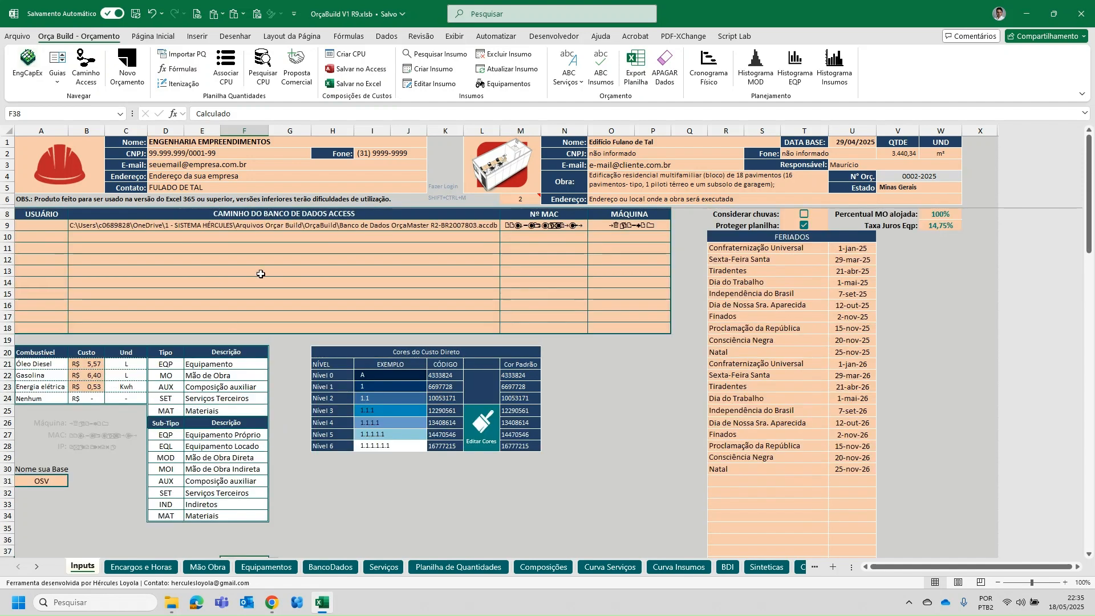
{"action": "left_click", "coordinate": [276, 259]}
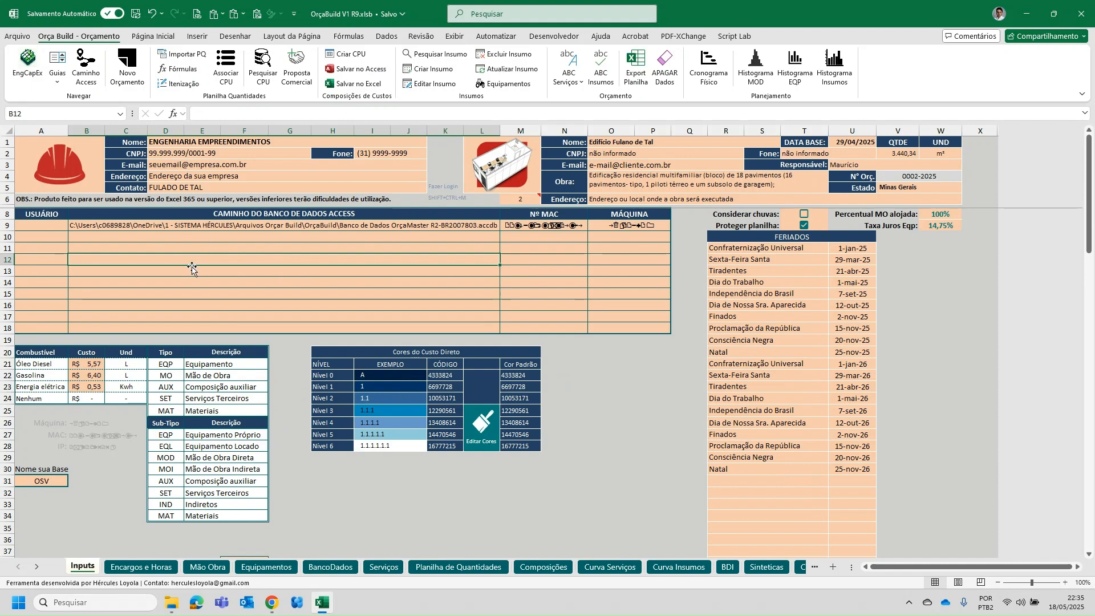
Step: Review the monthly workable hours tables for the 1st and 2nd shifts on the Encargos e Horas sheet
{"action": "left_click", "coordinate": [142, 568]}
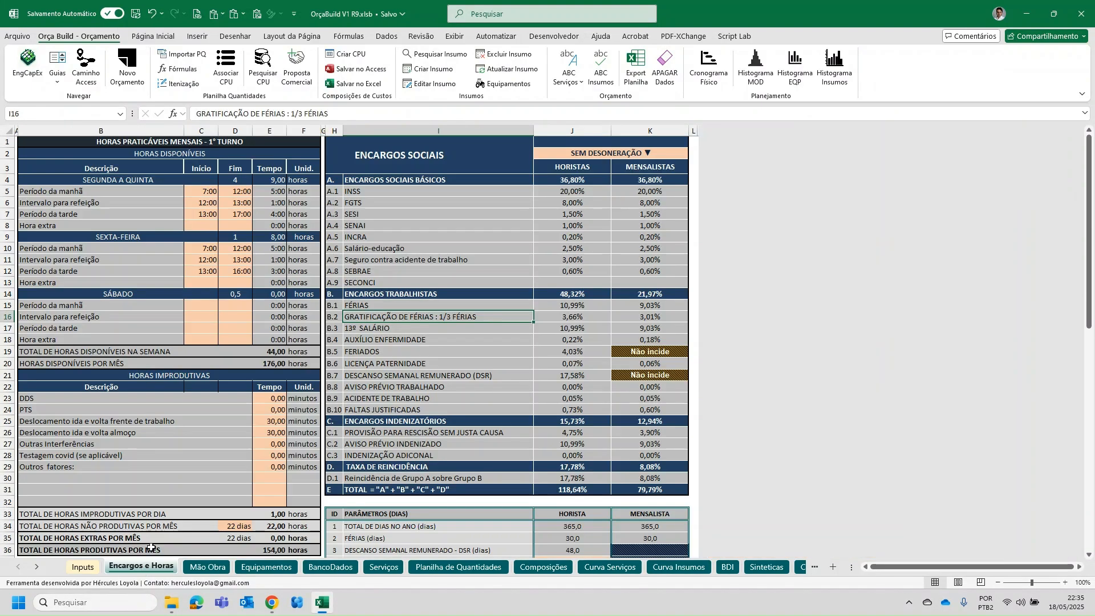
{"action": "left_click", "coordinate": [237, 261]}
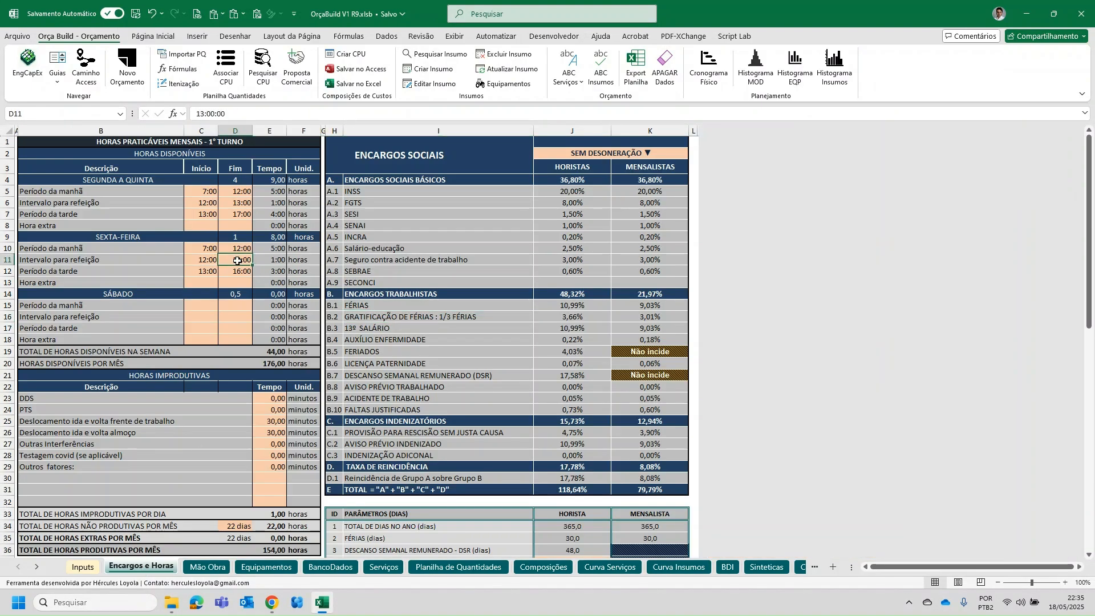
{"action": "left_click", "coordinate": [151, 144]}
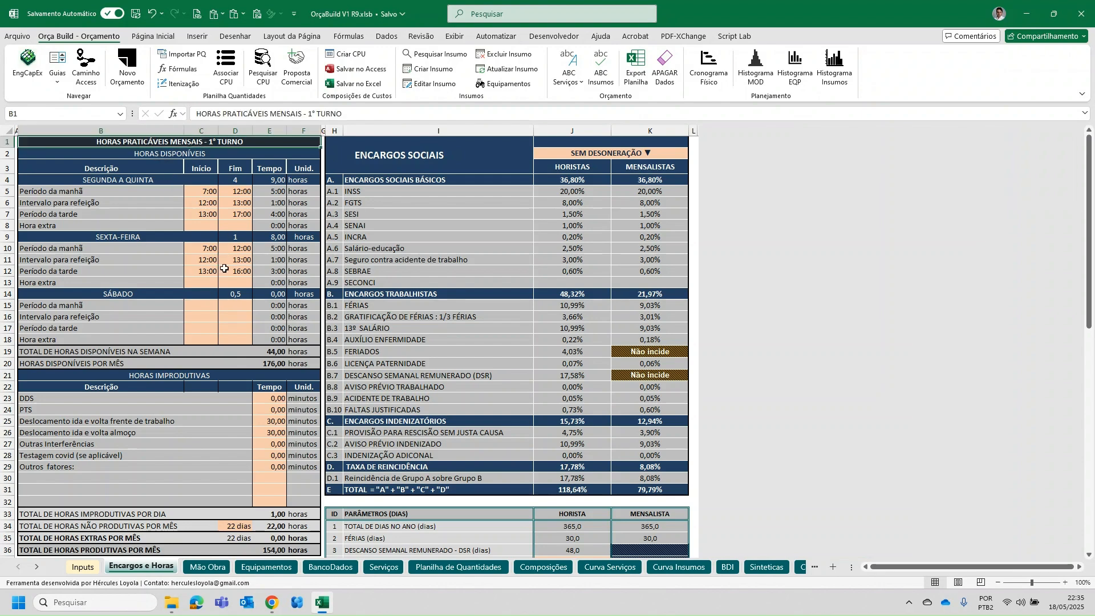
{"action": "scroll", "coordinate": [225, 257], "scroll_direction": "down", "scroll_amount": 5}
{"action": "left_click", "coordinate": [179, 403]}
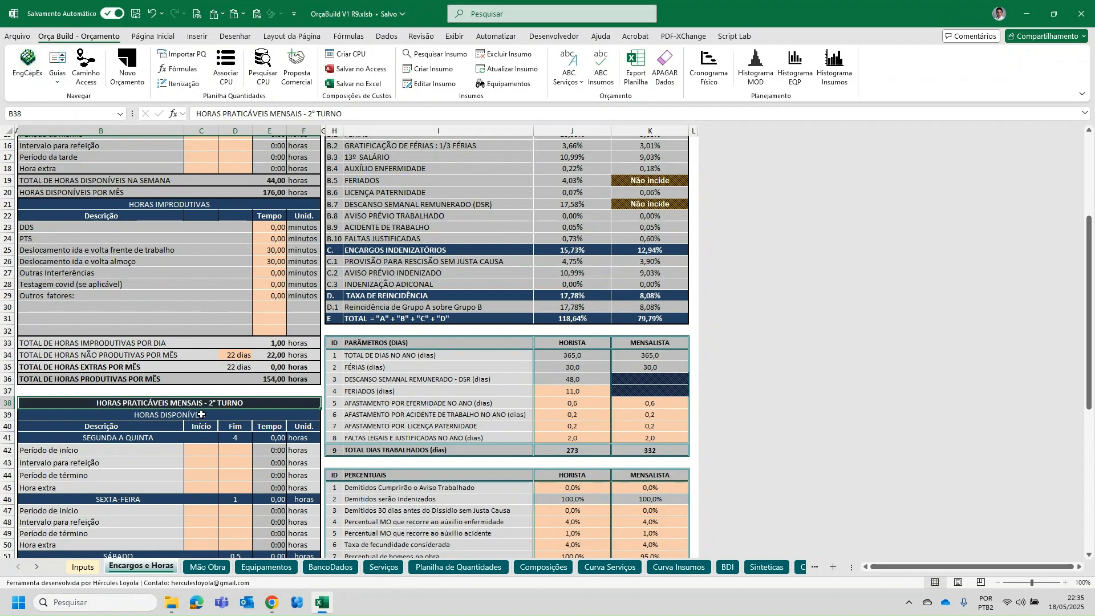
{"action": "scroll", "coordinate": [215, 427], "scroll_direction": "down", "scroll_amount": 8}
{"action": "scroll", "coordinate": [215, 427], "scroll_direction": "down", "scroll_amount": 1}
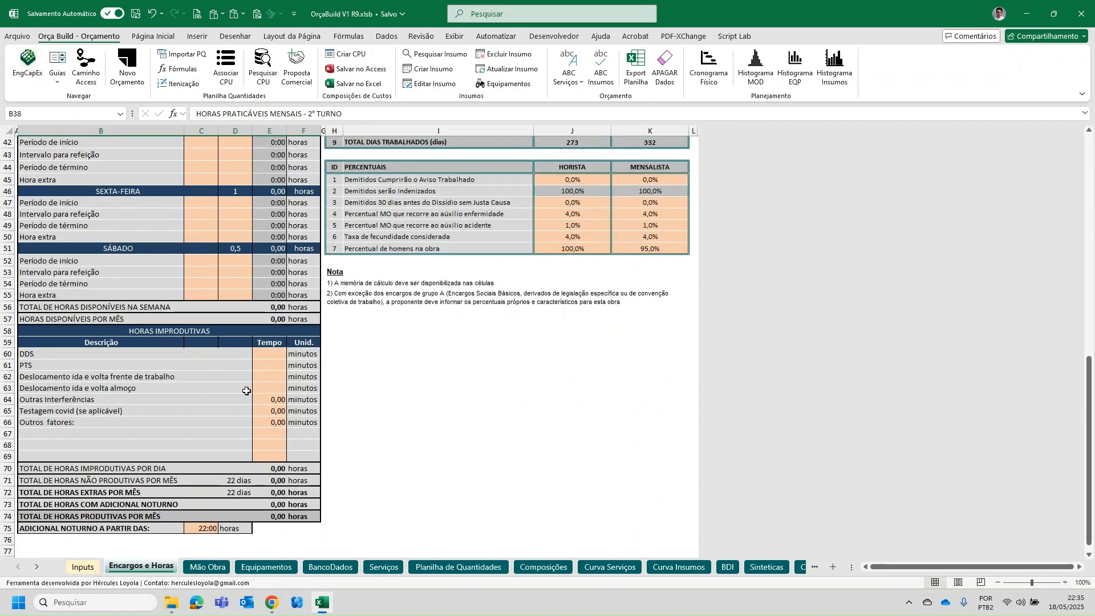
{"action": "scroll", "coordinate": [245, 391], "scroll_direction": "up", "scroll_amount": 1}
{"action": "scroll", "coordinate": [246, 391], "scroll_direction": "up", "scroll_amount": 13}
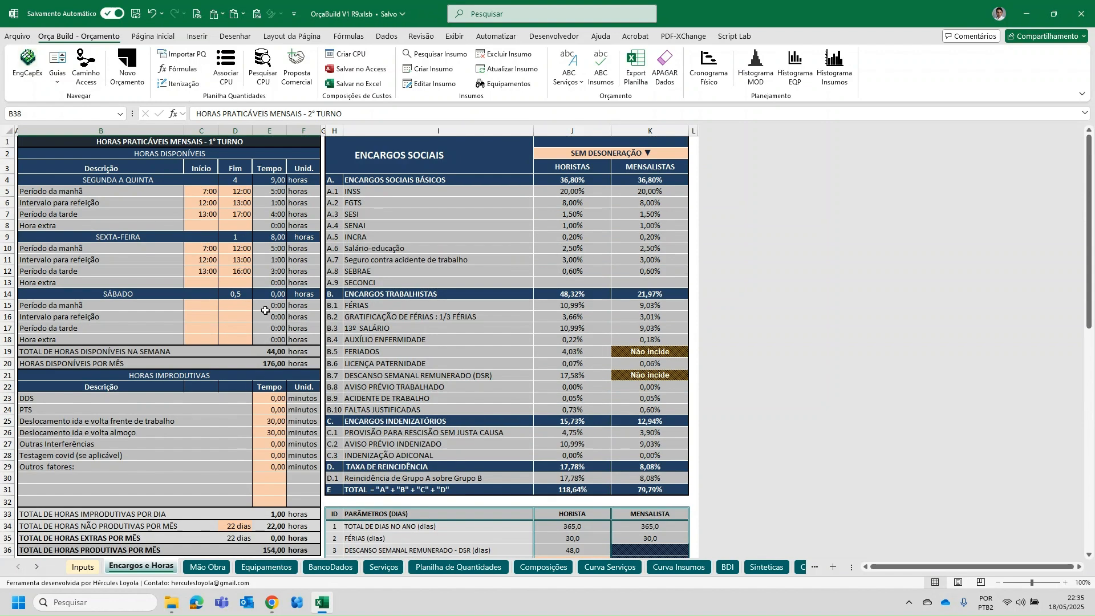
Step: Examine the first shift's start and end times for Monday to Thursday, Friday and Saturday, including the day counts
{"action": "left_click", "coordinate": [237, 215]}
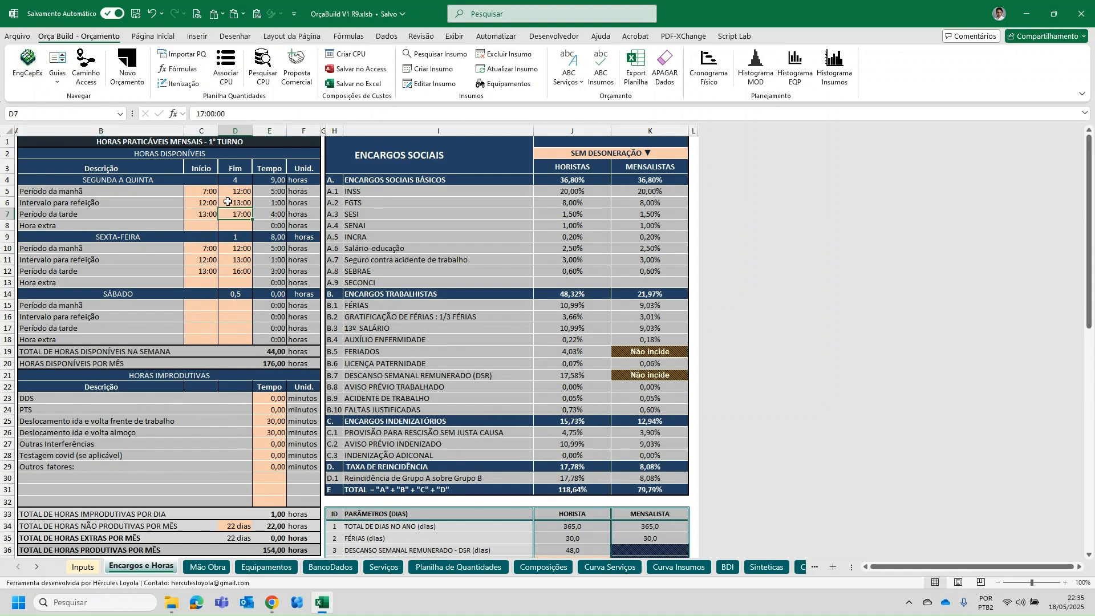
{"action": "left_click", "coordinate": [208, 191]}
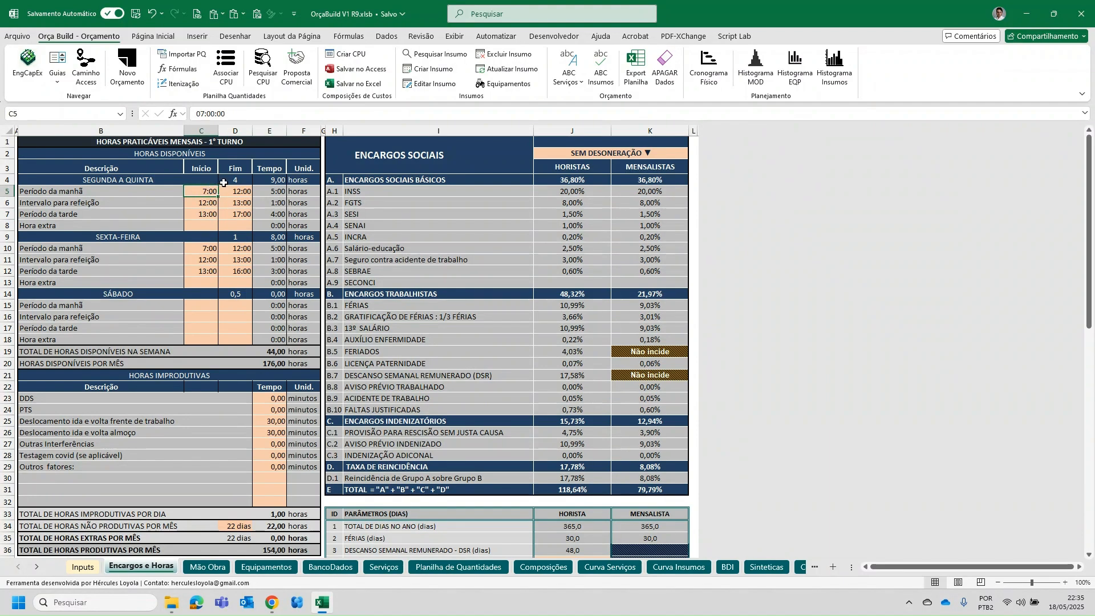
{"action": "left_click", "coordinate": [241, 194]}
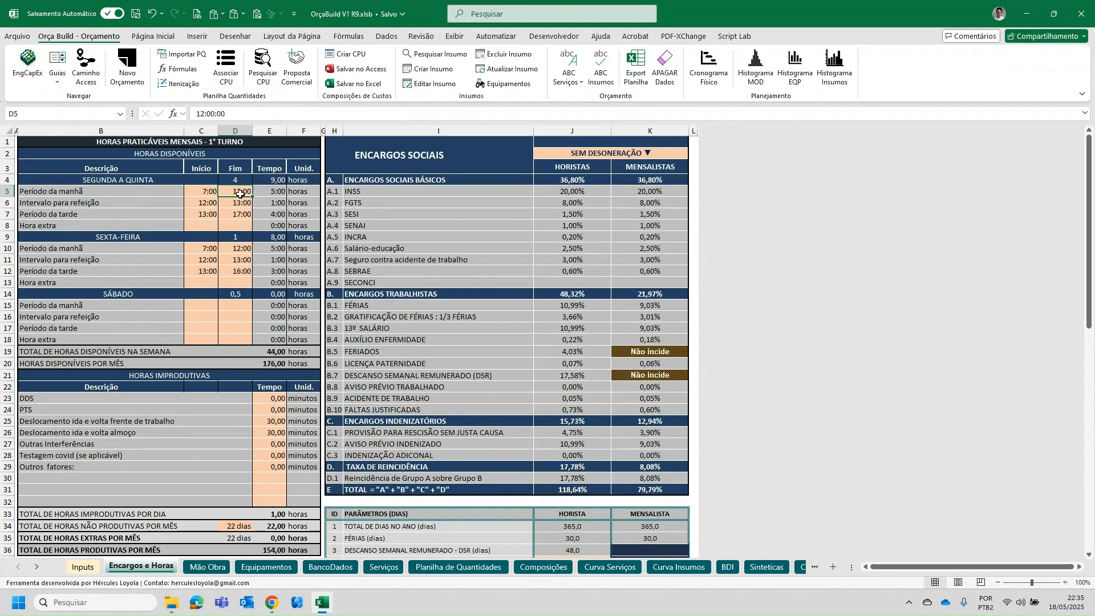
{"action": "left_click", "coordinate": [200, 204]}
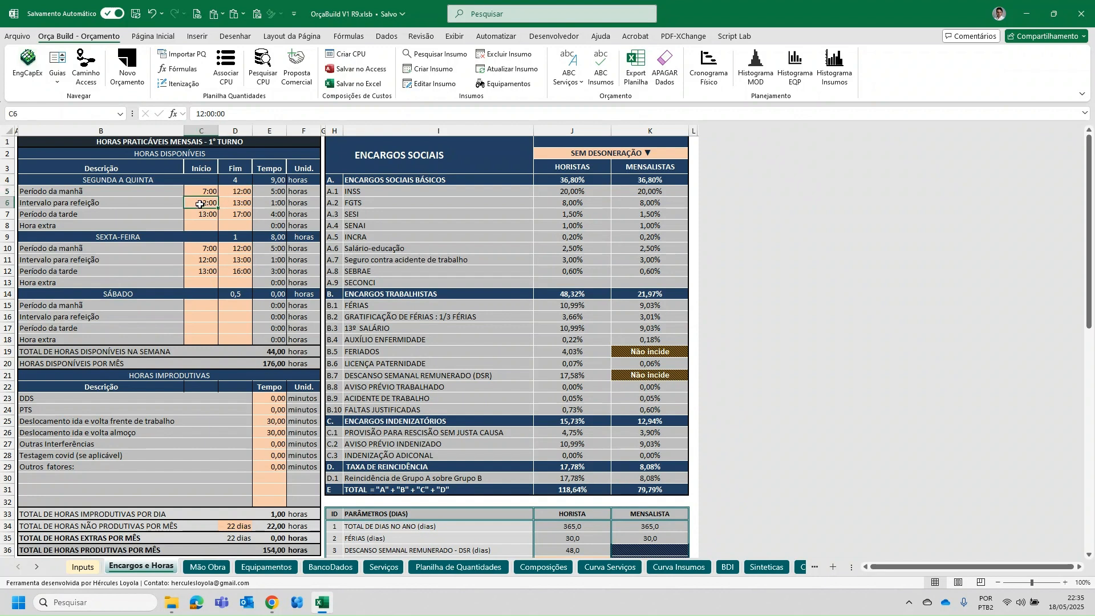
{"action": "left_click", "coordinate": [236, 203]}
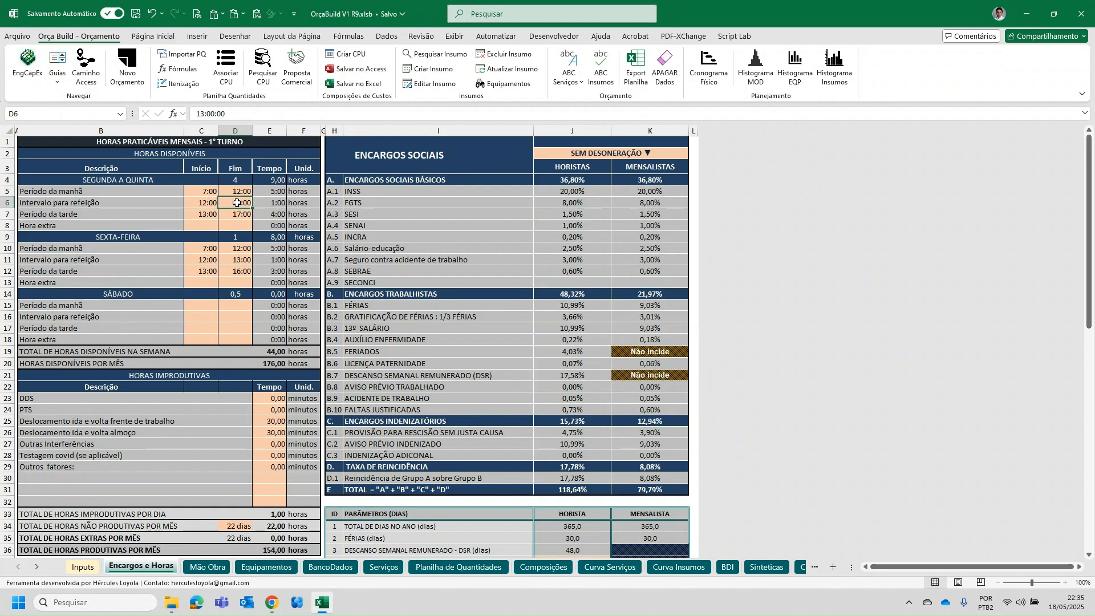
{"action": "left_click", "coordinate": [215, 213]}
{"action": "left_click", "coordinate": [235, 214]}
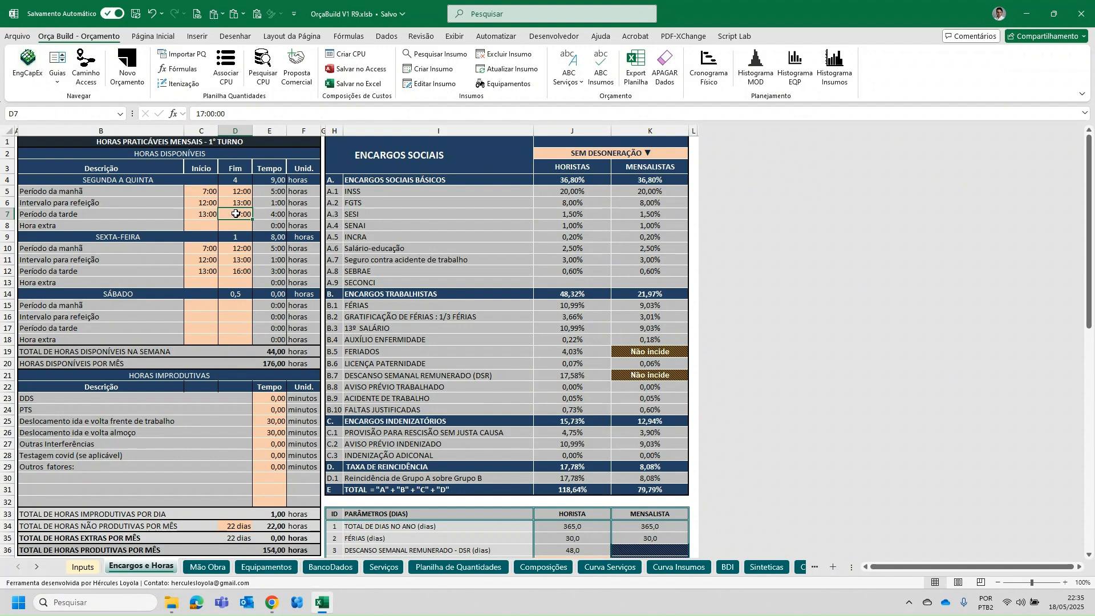
{"action": "left_click", "coordinate": [237, 182]}
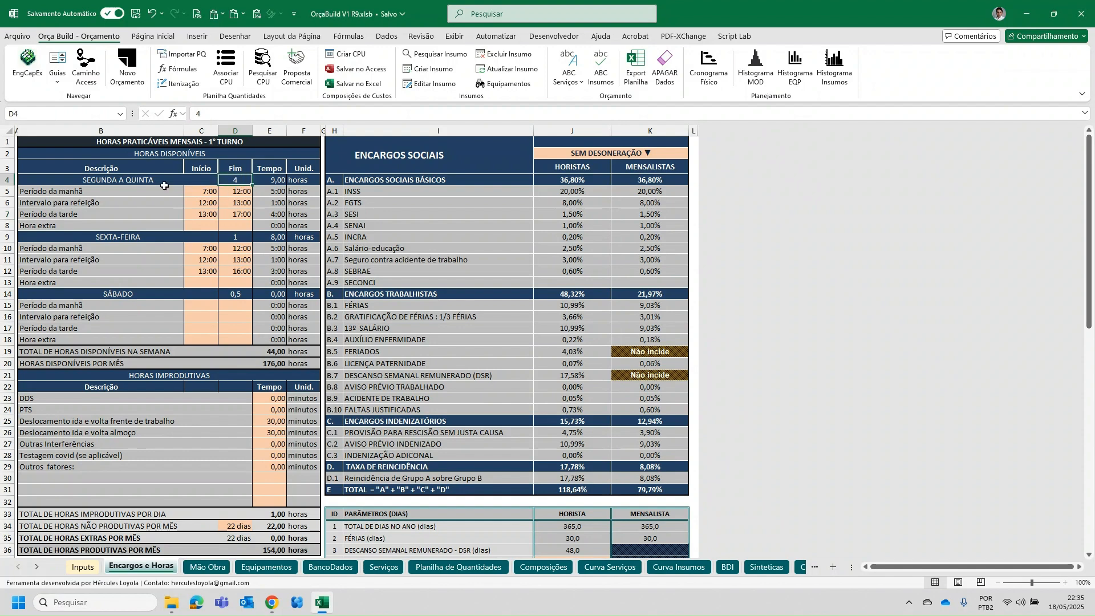
{"action": "left_click", "coordinate": [240, 213]}
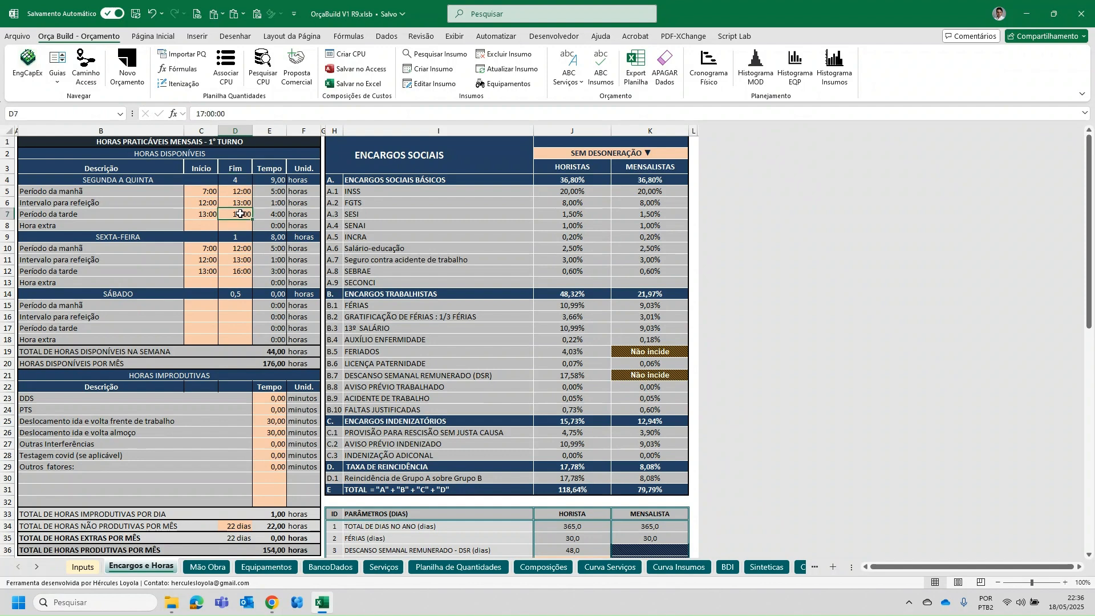
{"action": "left_click", "coordinate": [239, 237]}
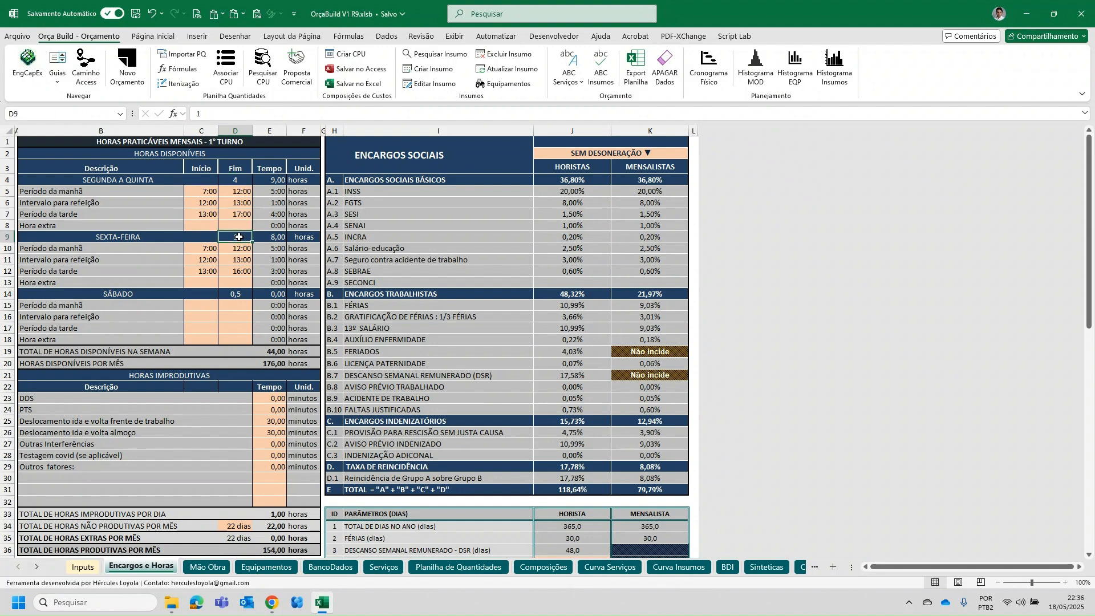
{"action": "left_click", "coordinate": [241, 271]}
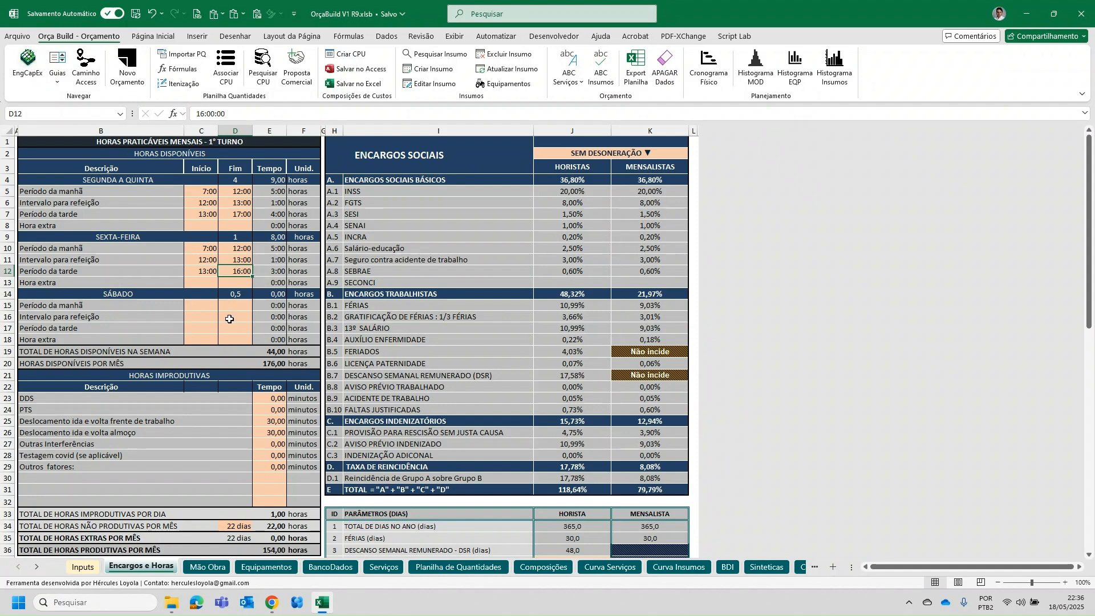
{"action": "left_click_drag", "start_coordinate": [202, 305], "coordinate": [229, 339]}
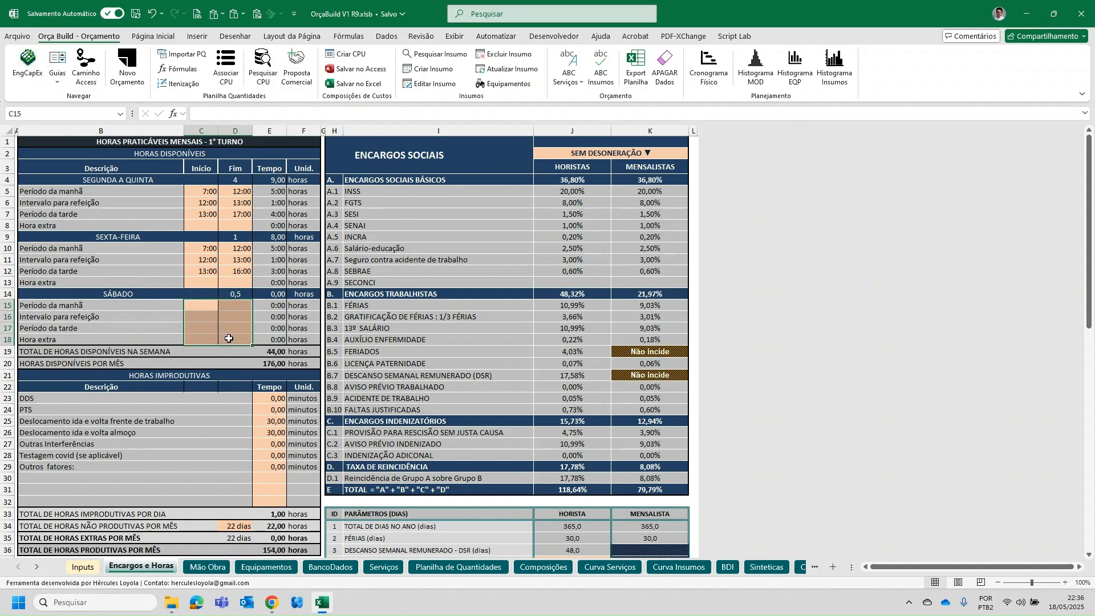
{"action": "left_click", "coordinate": [236, 271]}
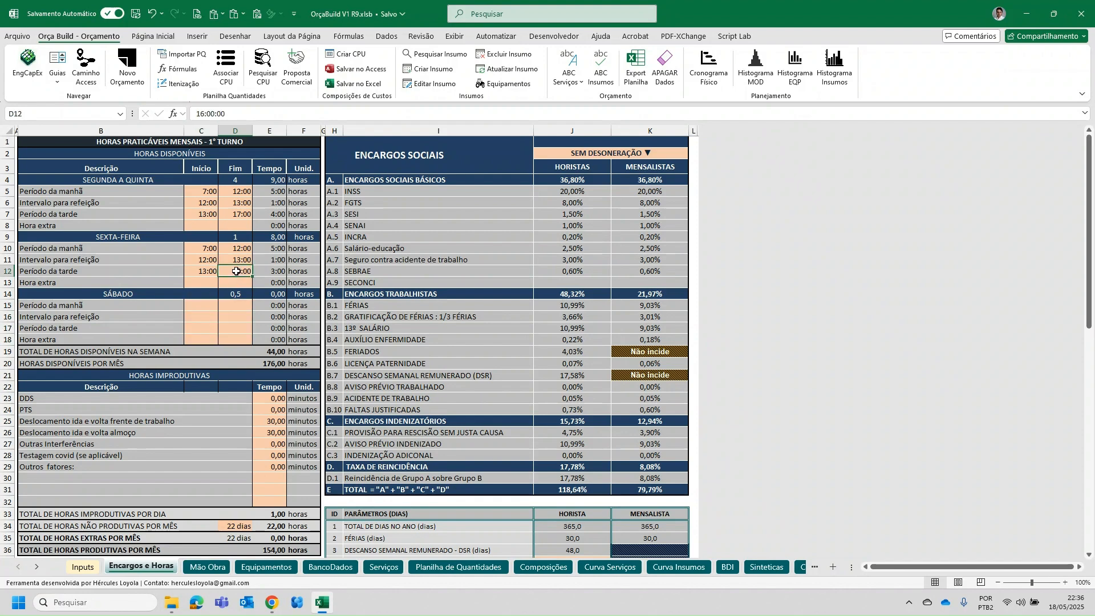
Step: Set the first shift's unproductive DDS time to 20 minutes
{"action": "scroll", "coordinate": [288, 391], "scroll_direction": "down", "scroll_amount": 2}
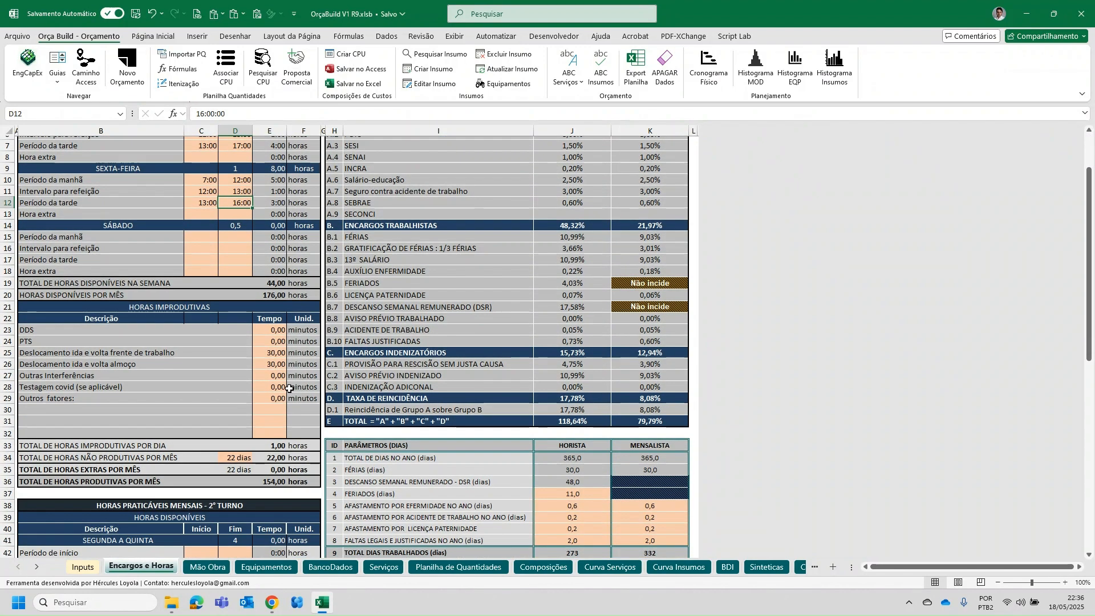
{"action": "scroll", "coordinate": [289, 388], "scroll_direction": "up", "scroll_amount": 2}
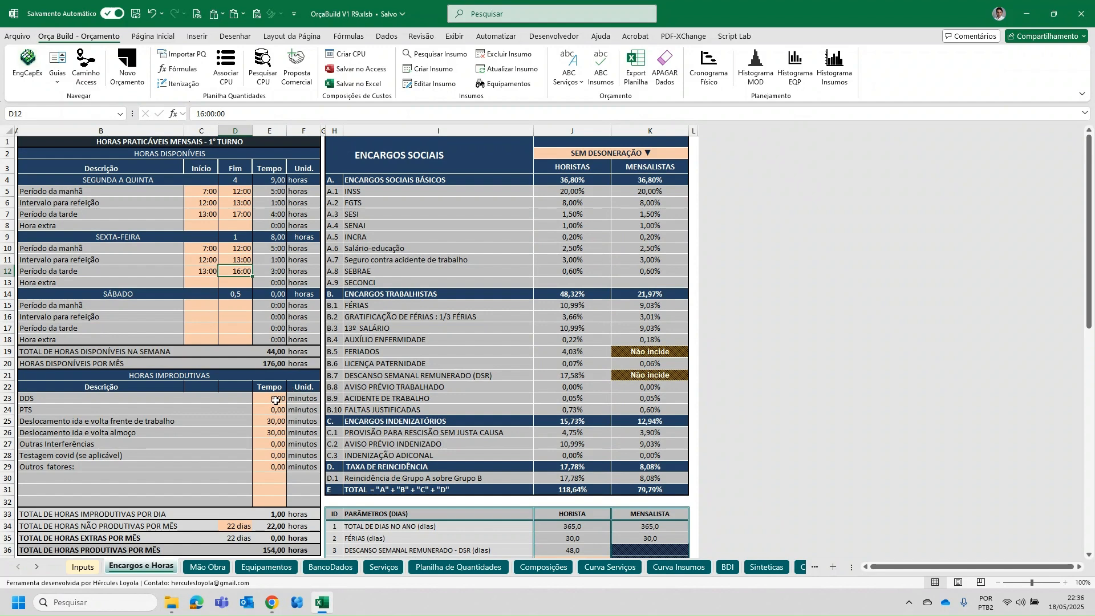
{"action": "left_click", "coordinate": [275, 399]}
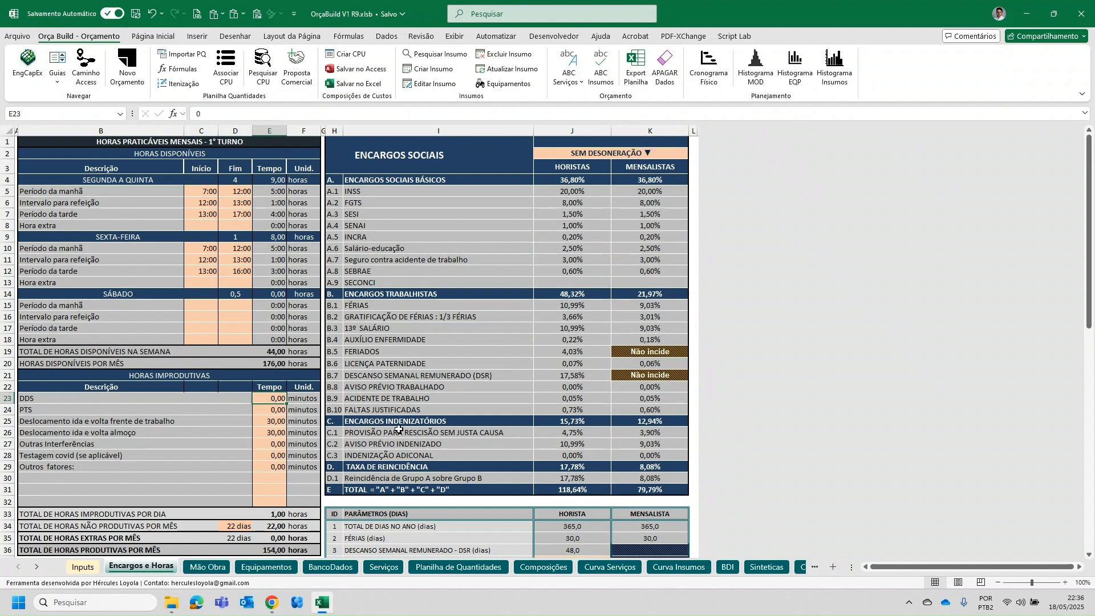
{"action": "type", "text": "20"}
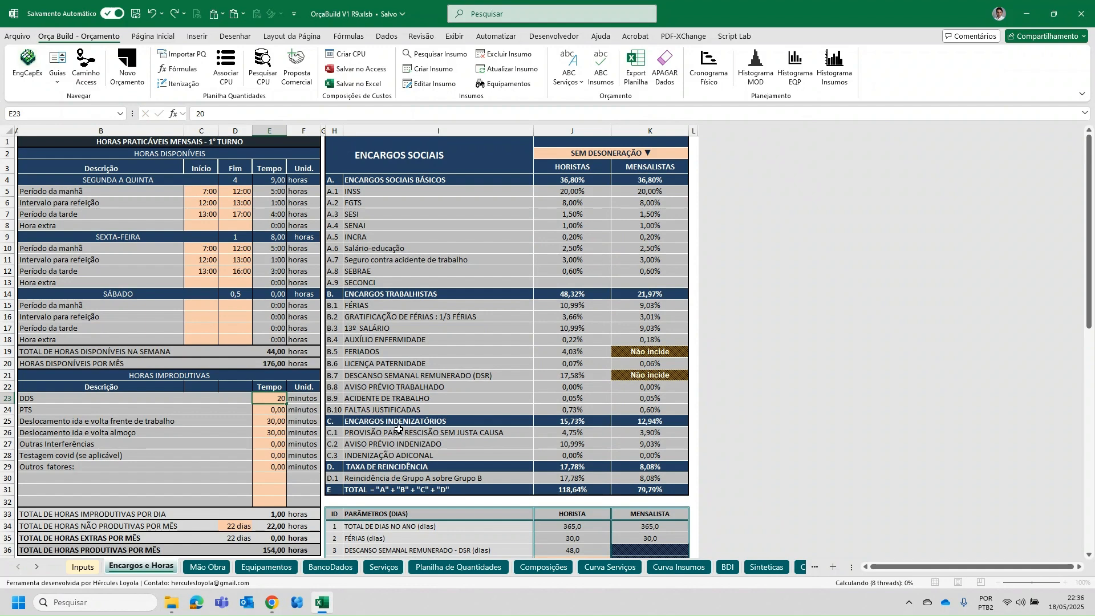
{"action": "key", "text": "Return"}
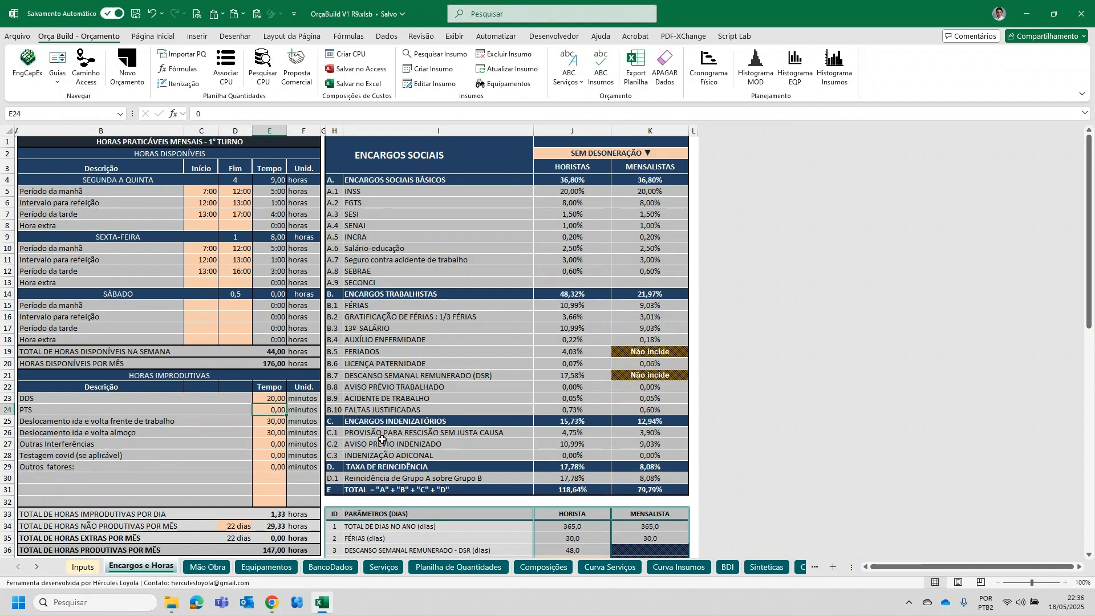
Step: Check the first shift's unproductive times for travel to the work front, travel to lunch and other interferences
{"action": "left_click", "coordinate": [280, 423]}
{"action": "left_click", "coordinate": [276, 433]}
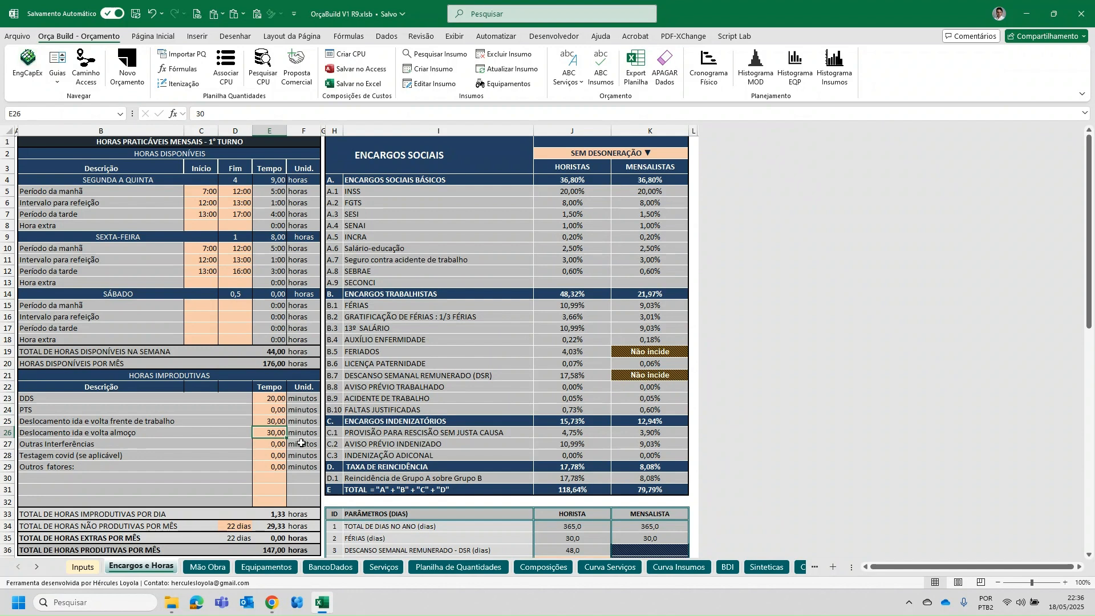
{"action": "left_click", "coordinate": [281, 443]}
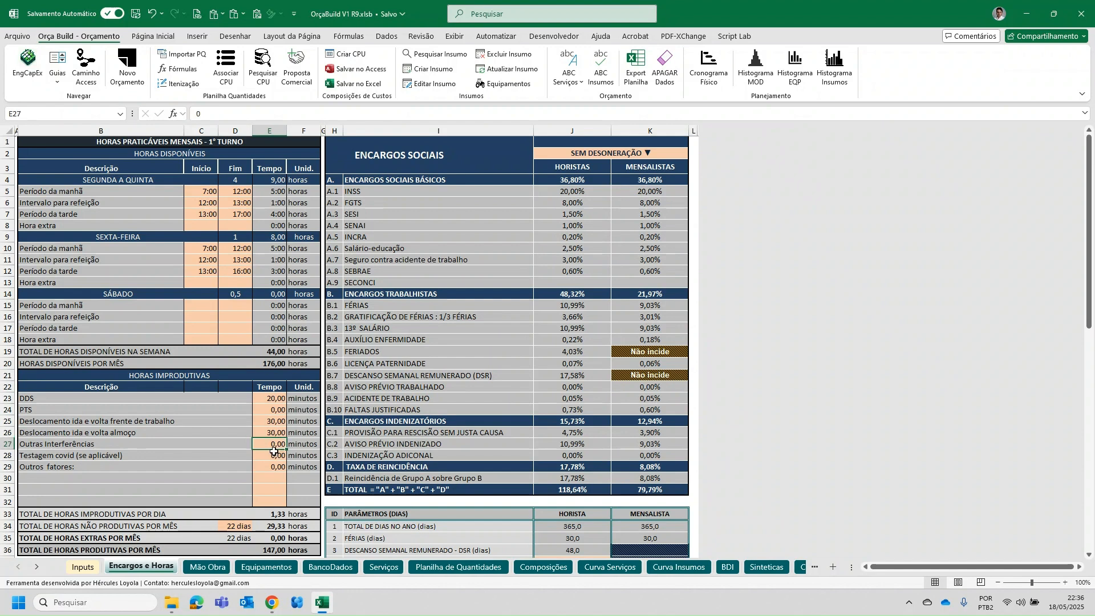
Step: Check the first shift's covid testing, other factors and PTS times, plus the day count for monthly non-productive hours
{"action": "left_click", "coordinate": [272, 455]}
{"action": "left_click", "coordinate": [269, 467]}
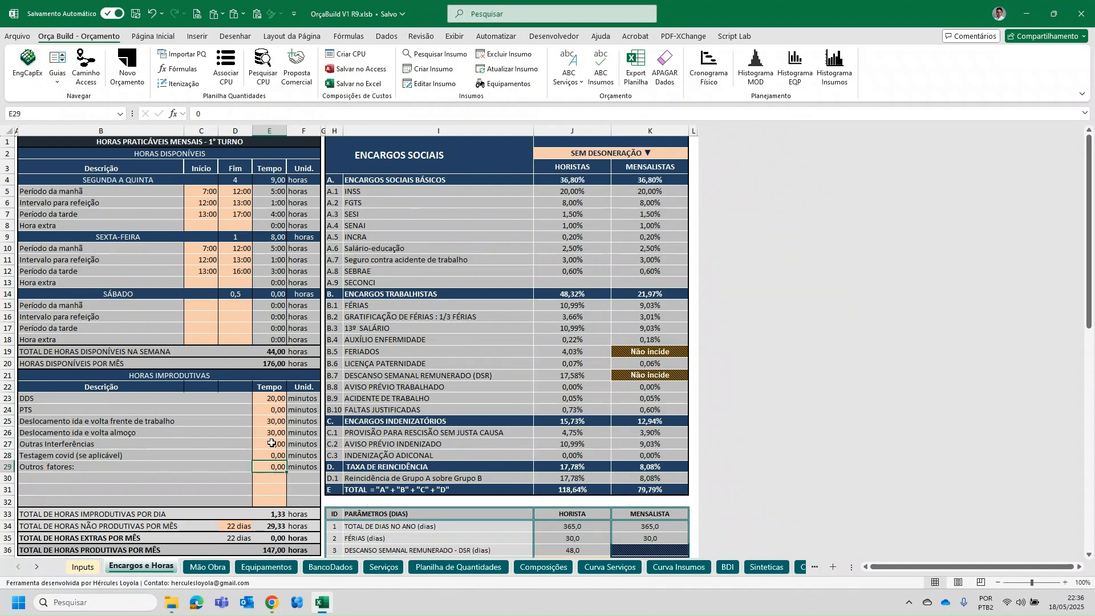
{"action": "left_click", "coordinate": [273, 409]}
{"action": "scroll", "coordinate": [291, 434], "scroll_direction": "down", "scroll_amount": 1}
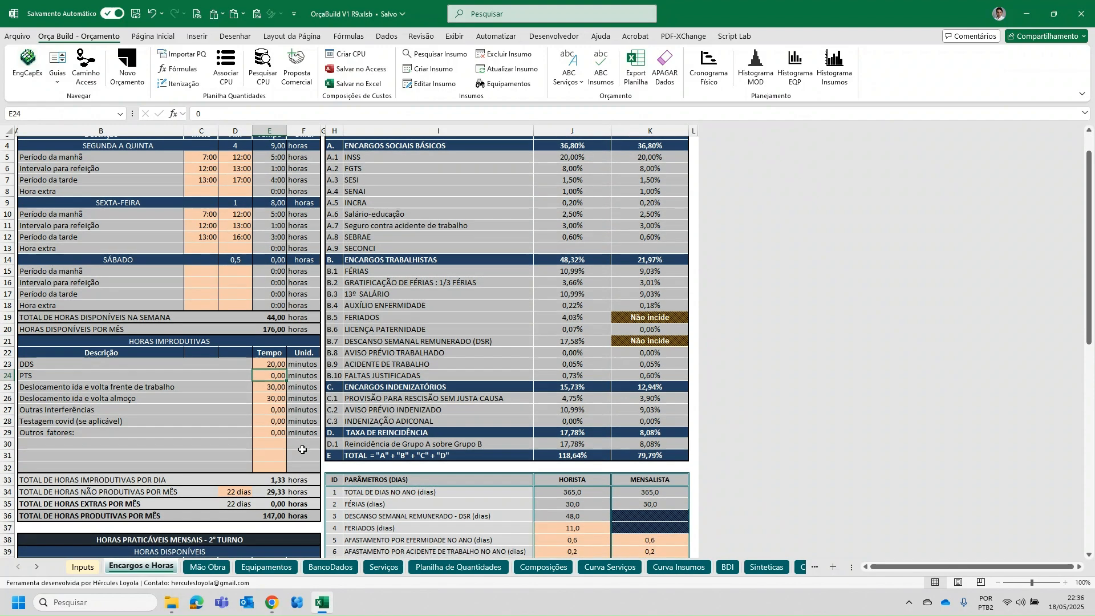
{"action": "scroll", "coordinate": [288, 433], "scroll_direction": "down", "scroll_amount": 2}
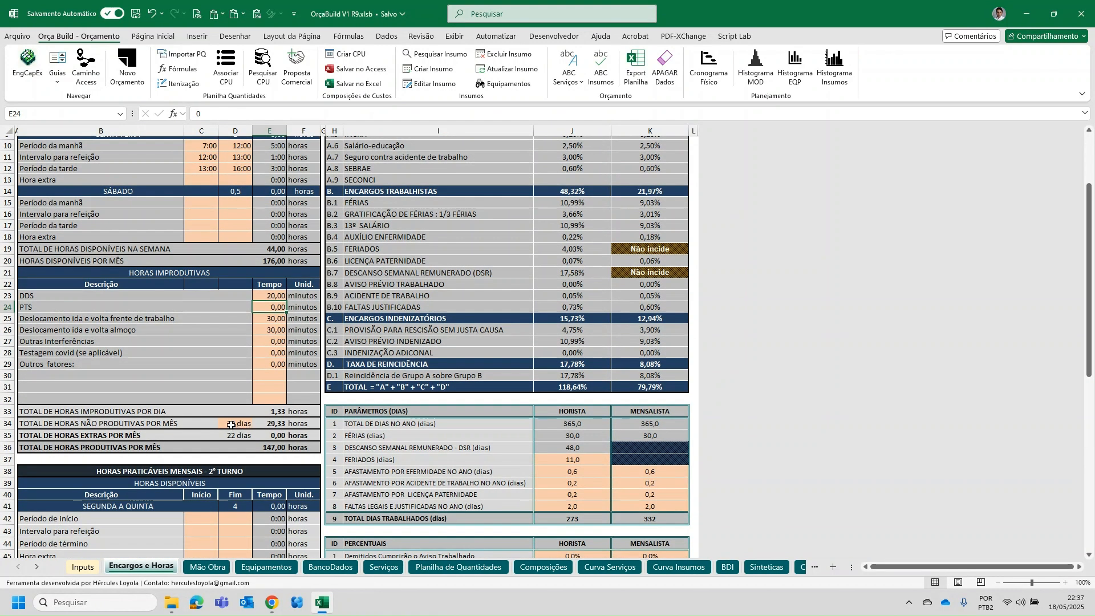
{"action": "left_click", "coordinate": [231, 425]}
{"action": "scroll", "coordinate": [254, 414], "scroll_direction": "down", "scroll_amount": 2}
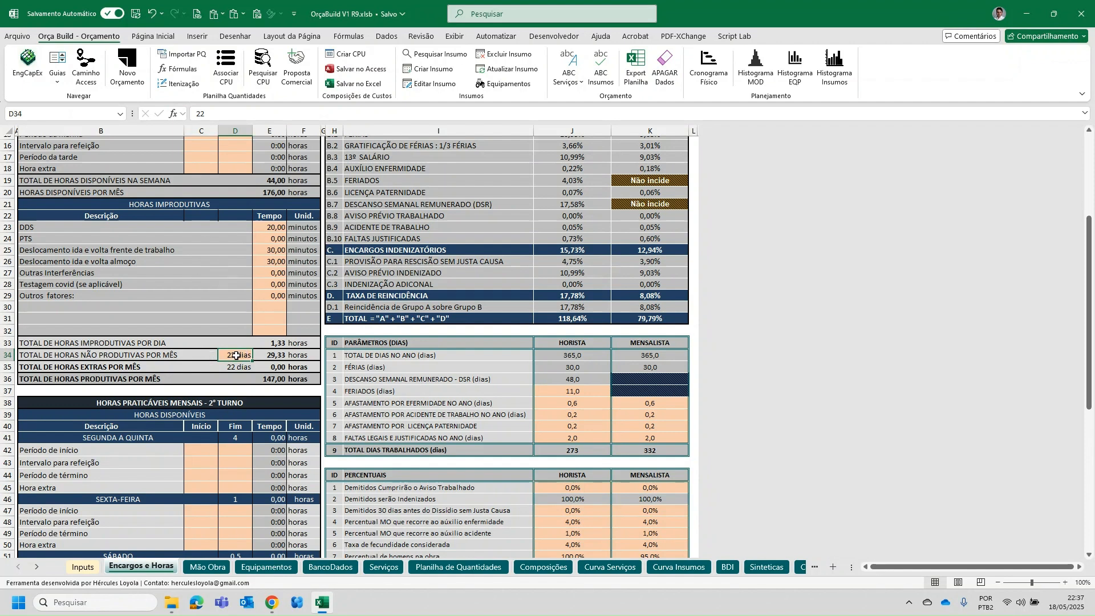
{"action": "scroll", "coordinate": [237, 356], "scroll_direction": "up", "scroll_amount": 5}
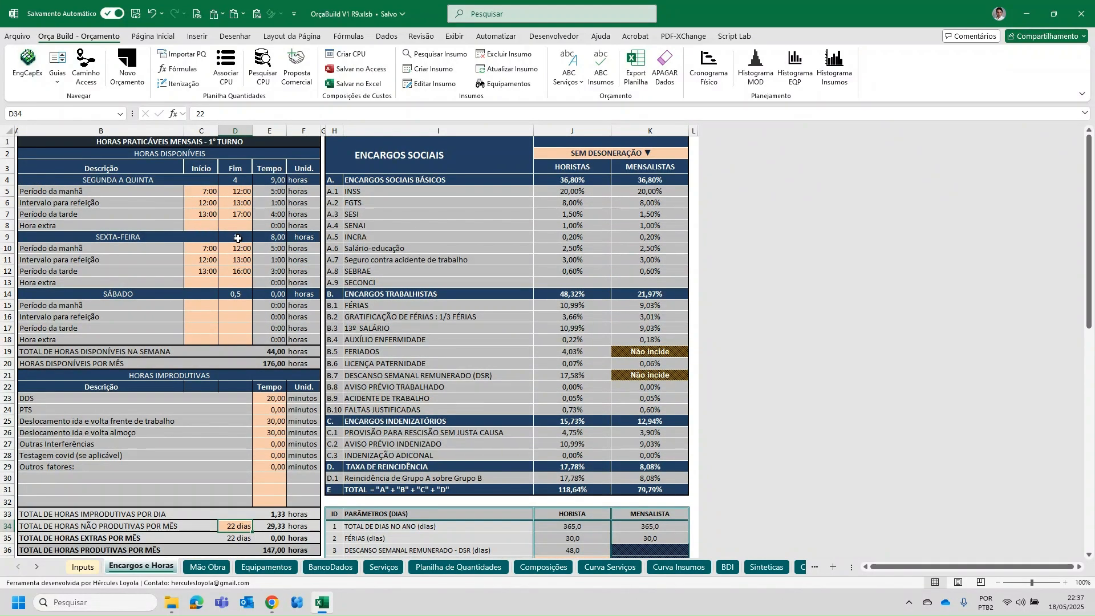
Step: Examine the basic social charges from INSS to SEBRAE for horistas and mensalistas in the Encargos Sociais table
{"action": "left_click", "coordinate": [238, 256]}
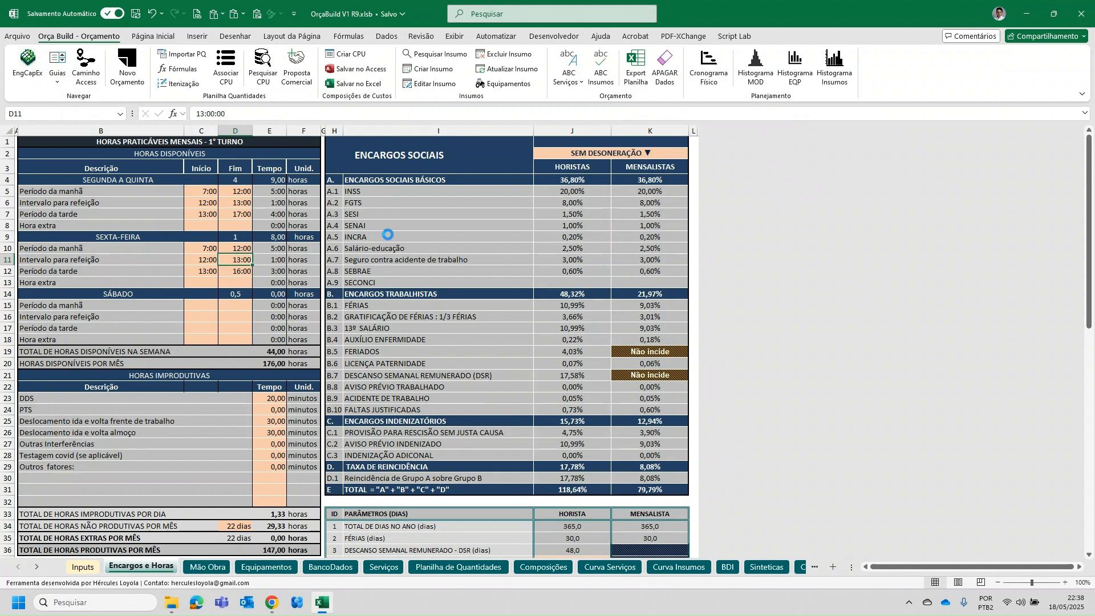
{"action": "left_click", "coordinate": [420, 234]}
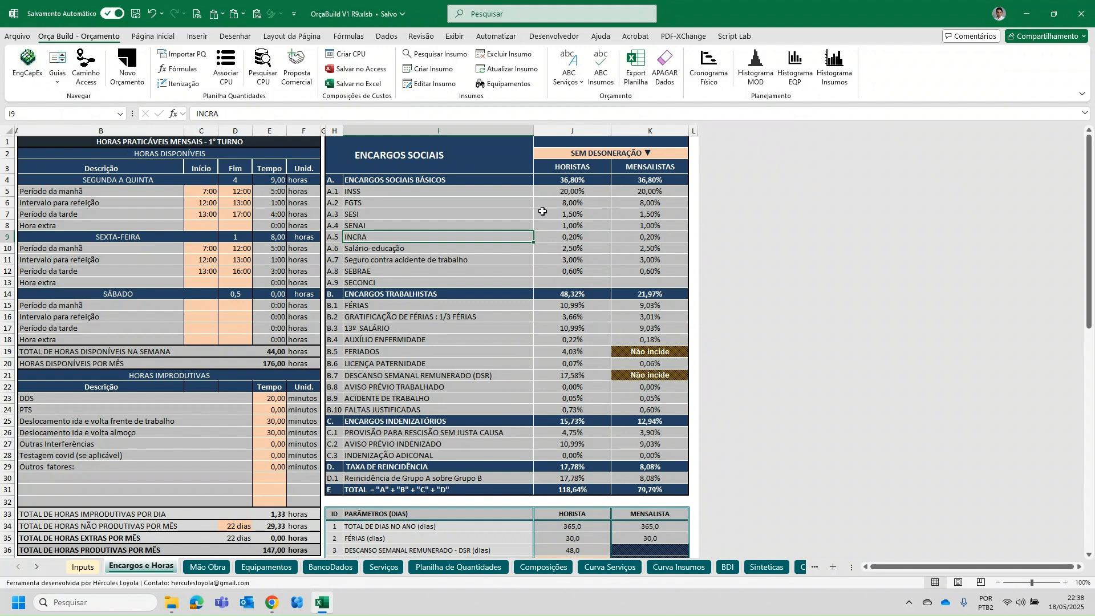
{"action": "left_click_drag", "start_coordinate": [351, 192], "coordinate": [664, 272]}
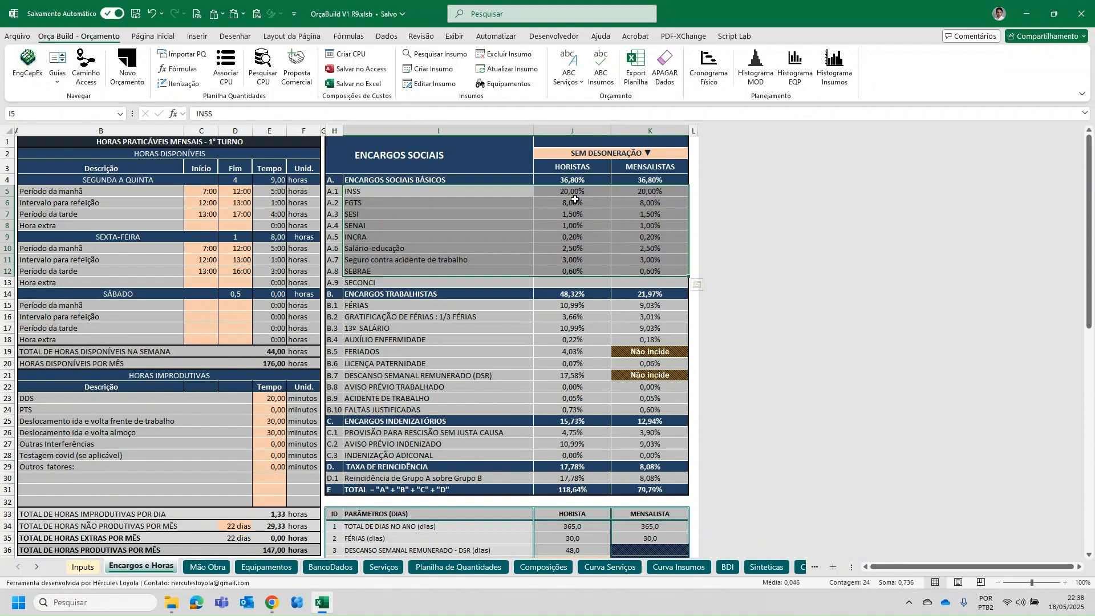
Step: Set the SECONCI charge to 1% for both horistas and mensalistas
{"action": "left_click", "coordinate": [575, 281]}
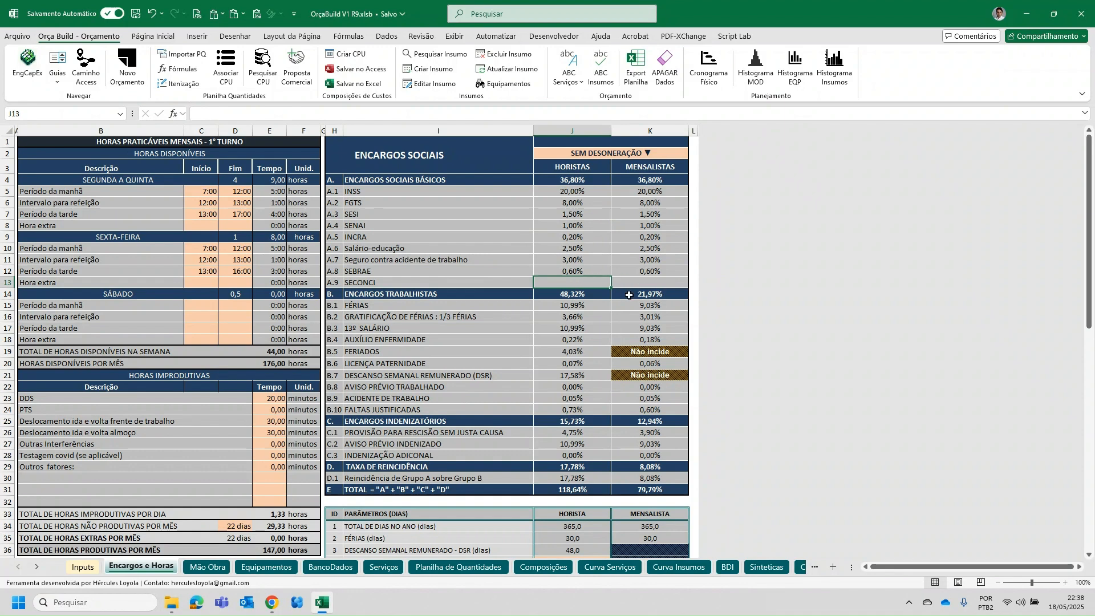
{"action": "type", "text": "1"}
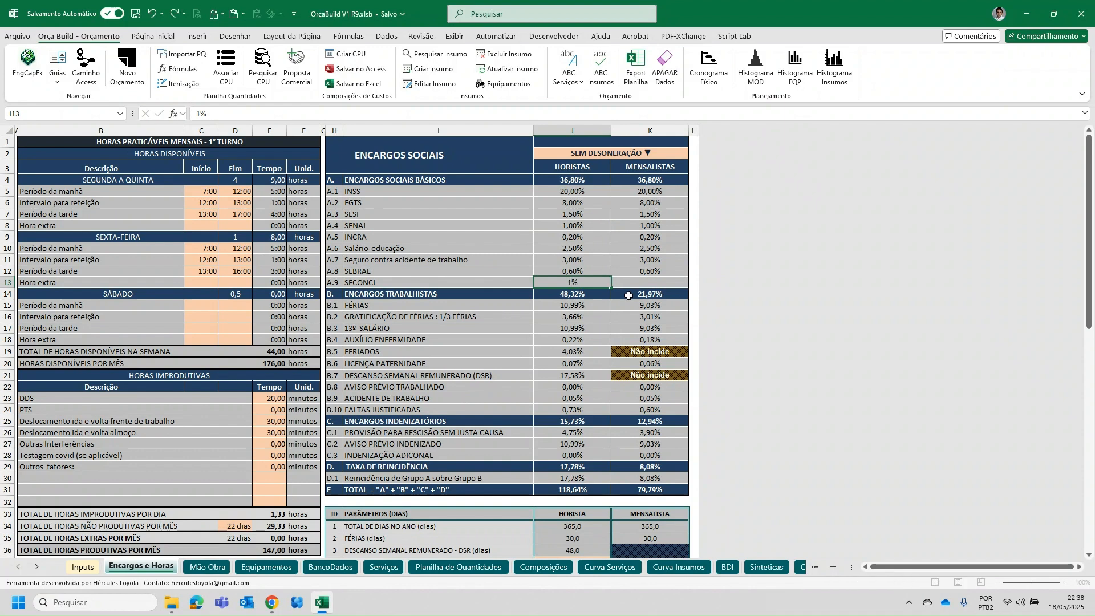
{"action": "key", "text": "Return"}
{"action": "left_click", "coordinate": [628, 281]}
{"action": "type", "text": "1"}
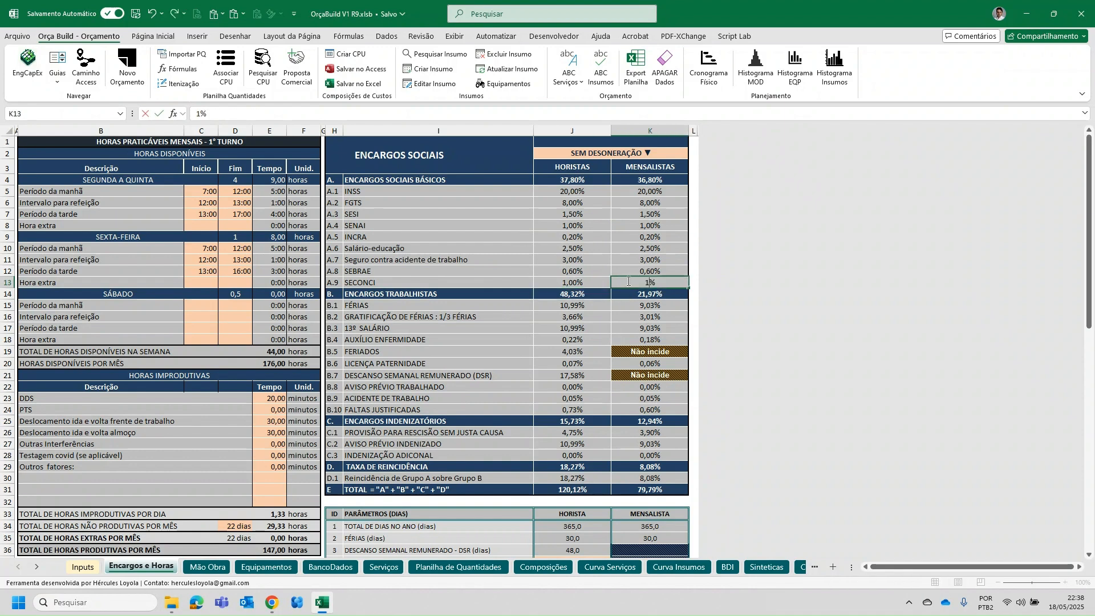
{"action": "key", "text": "Return"}
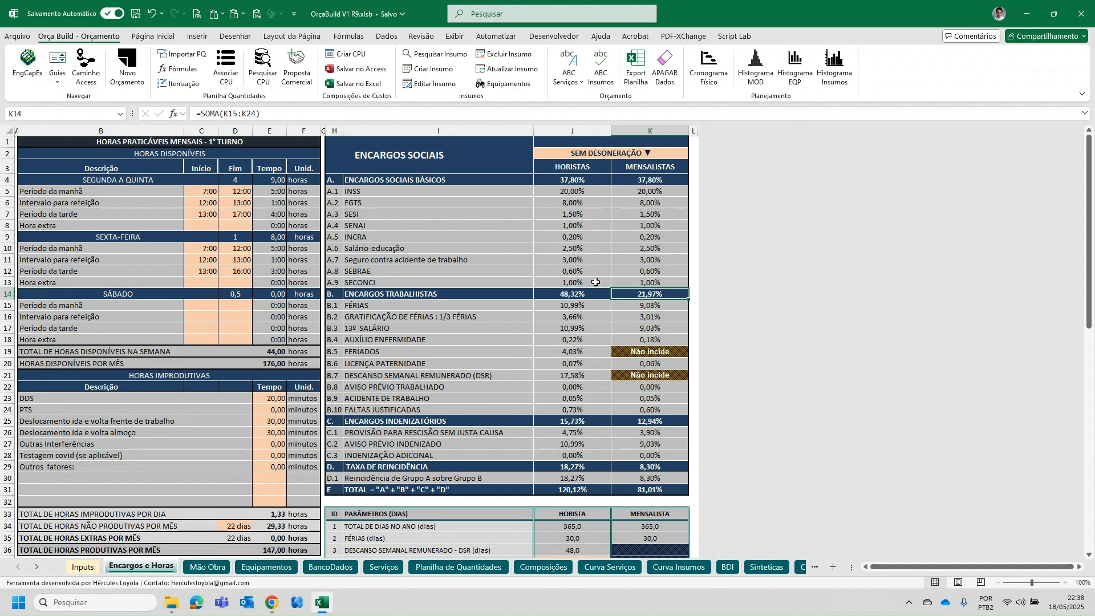
Step: Clear the SECONCI percentages for horistas and mensalistas
{"action": "left_click_drag", "start_coordinate": [593, 282], "coordinate": [641, 283]}
{"action": "key", "text": "Delete"}
{"action": "left_click", "coordinate": [597, 311]}
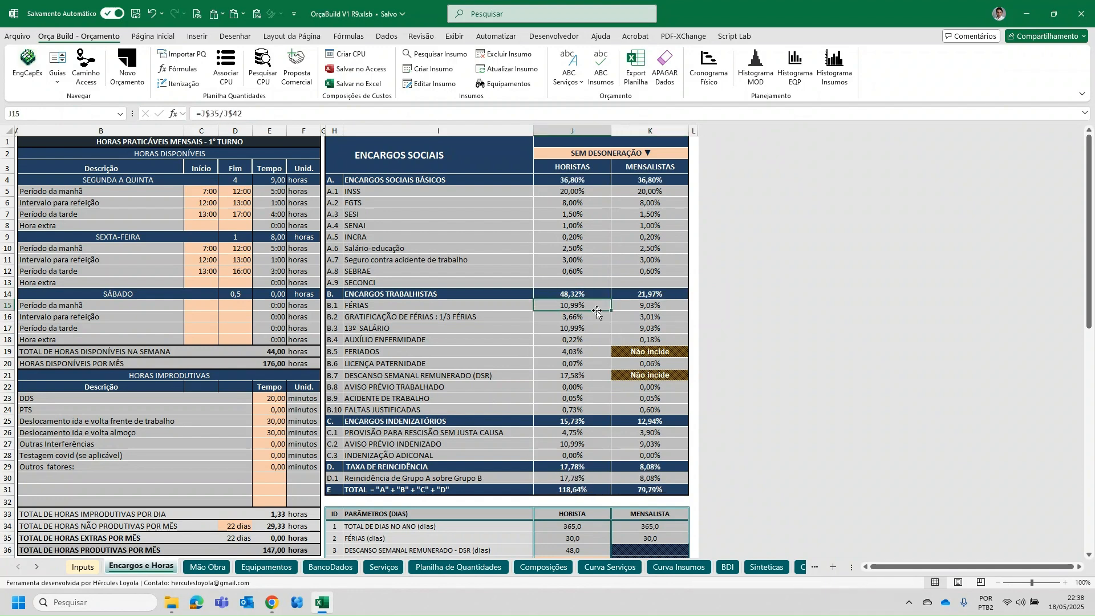
Step: Examine the formulas of the labour charges in group B, including 13º salário, vacation bonus, weekly paid rest and worked notice
{"action": "scroll", "coordinate": [597, 308], "scroll_direction": "down", "scroll_amount": 2}
{"action": "left_click", "coordinate": [574, 260]}
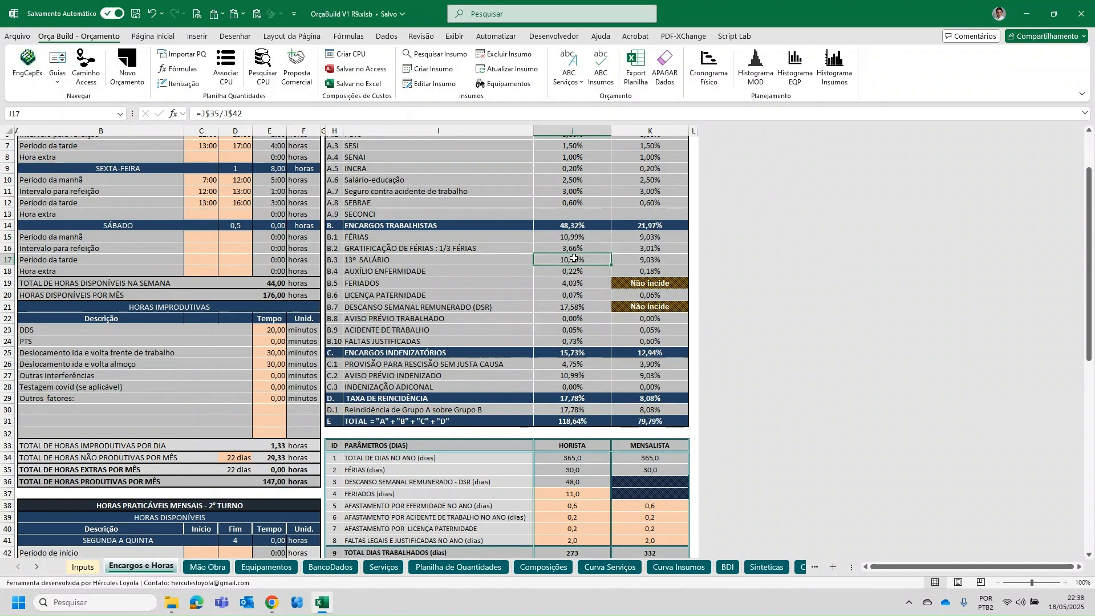
{"action": "left_click", "coordinate": [575, 272]}
{"action": "left_click", "coordinate": [577, 291]}
{"action": "left_click", "coordinate": [573, 307]}
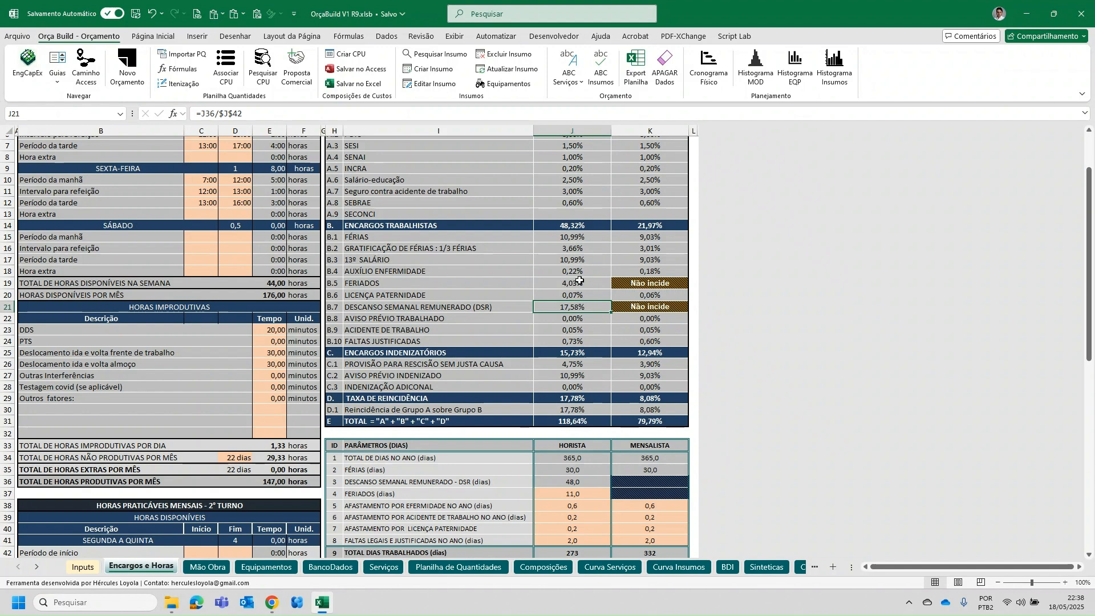
{"action": "left_click", "coordinate": [577, 249]}
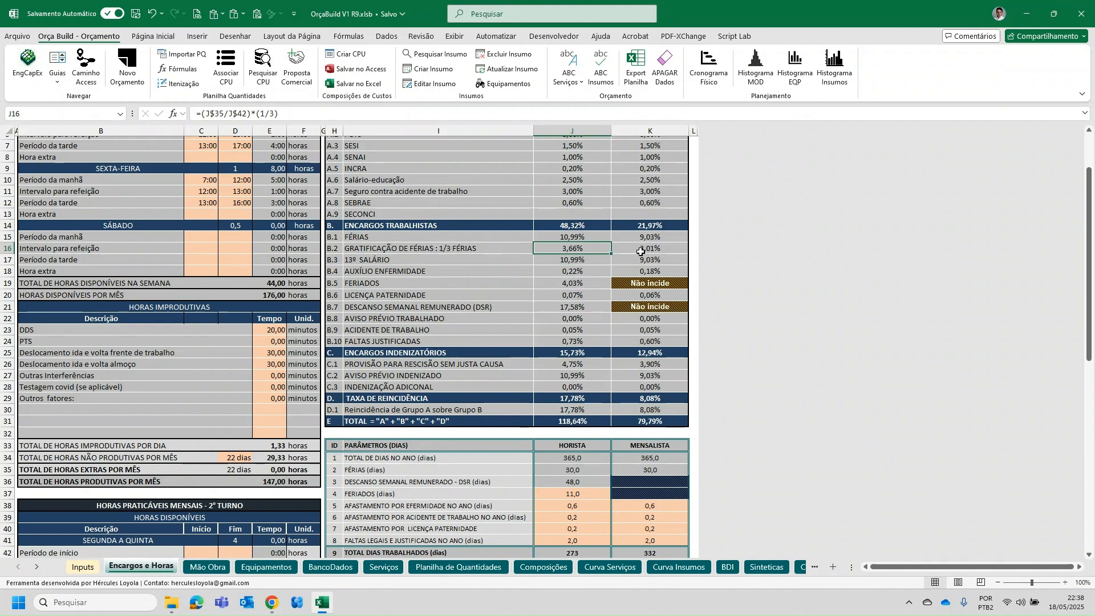
{"action": "left_click", "coordinate": [588, 316]}
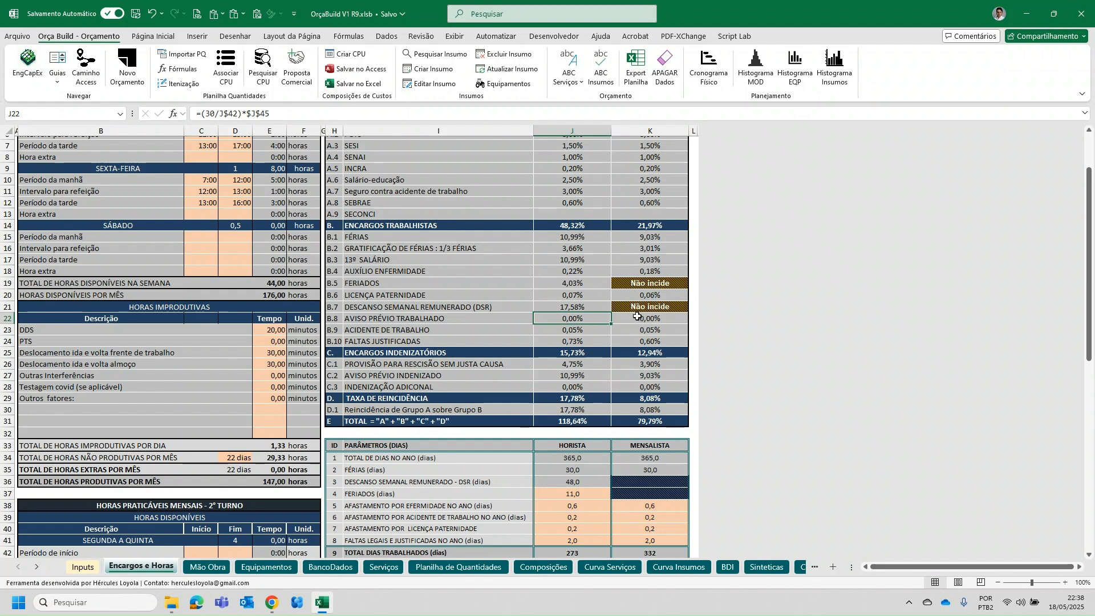
{"action": "left_click", "coordinate": [654, 319]}
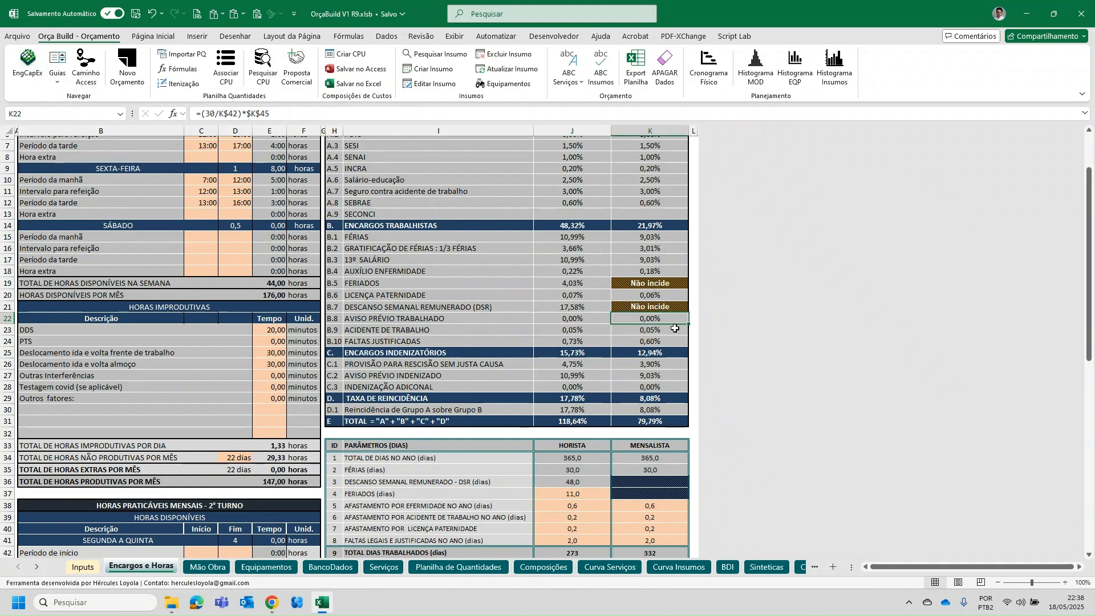
Step: Inspect the horista holidays and the sickness and accident leave formulas in the Parâmetros (dias) table
{"action": "scroll", "coordinate": [660, 326], "scroll_direction": "down", "scroll_amount": 5}
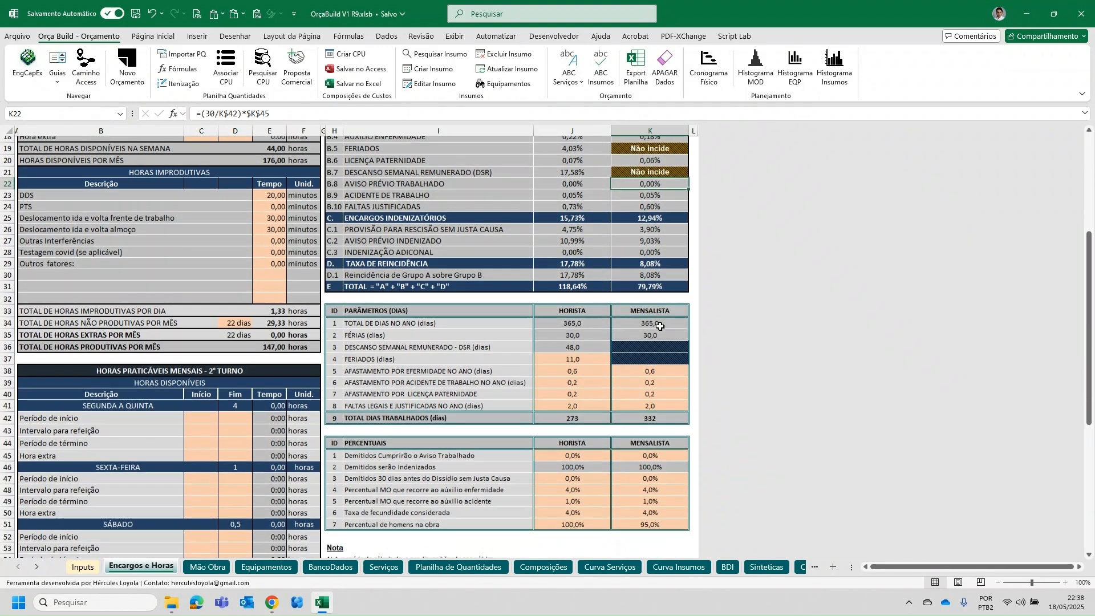
{"action": "left_click", "coordinate": [562, 336]}
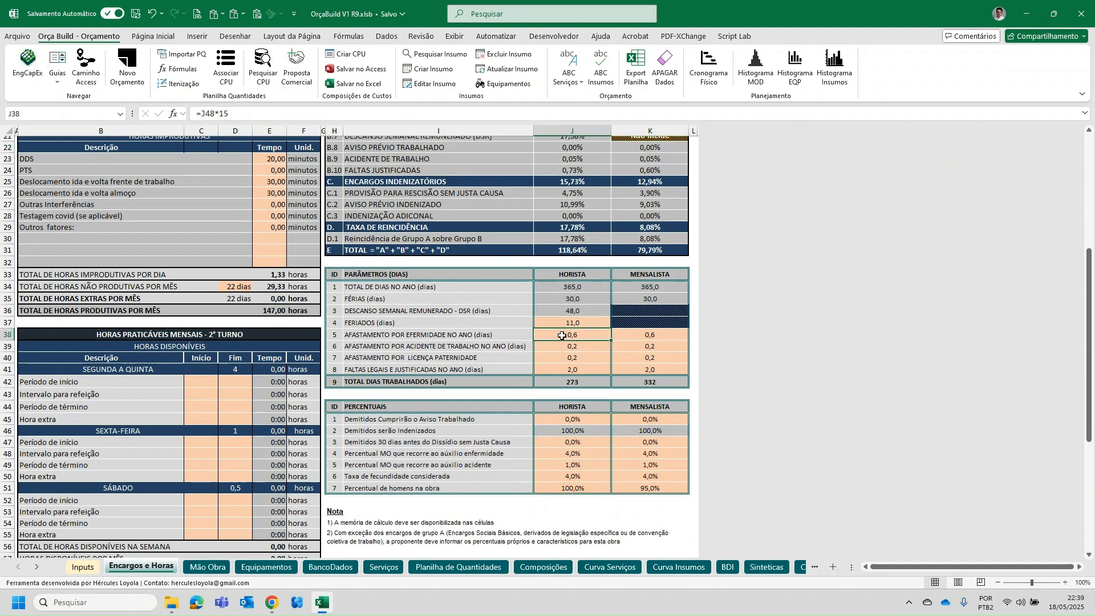
{"action": "left_click", "coordinate": [572, 348]}
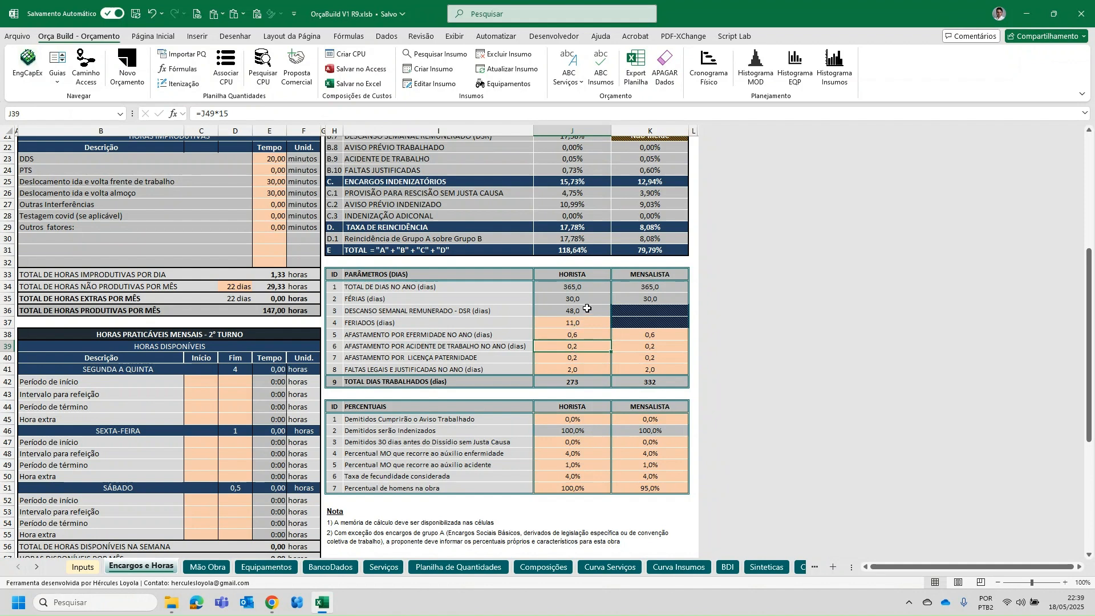
{"action": "left_click", "coordinate": [572, 324]}
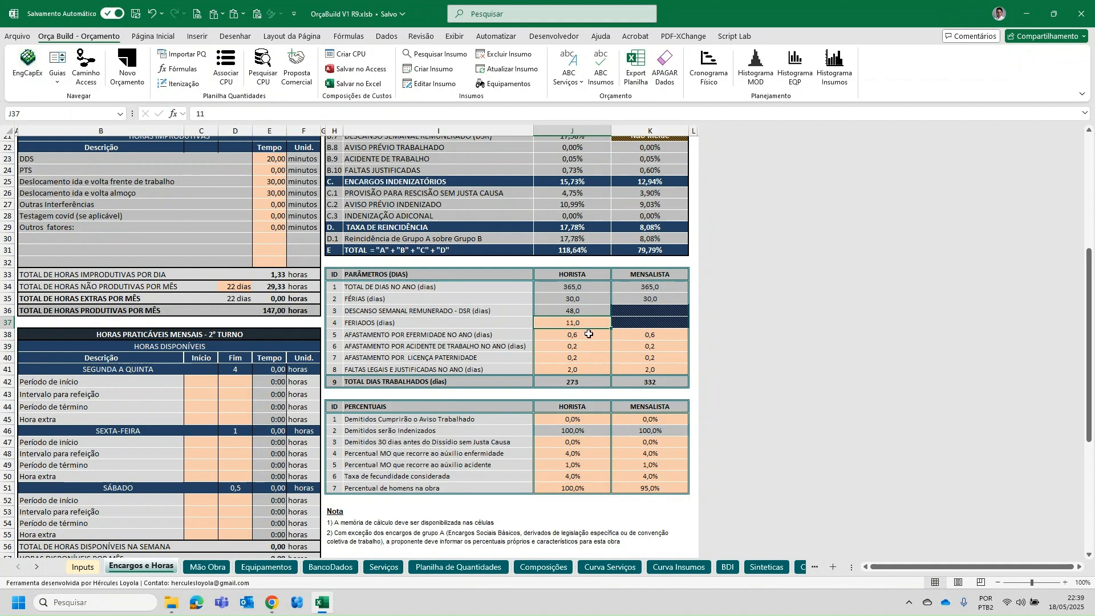
{"action": "left_click", "coordinate": [588, 334]}
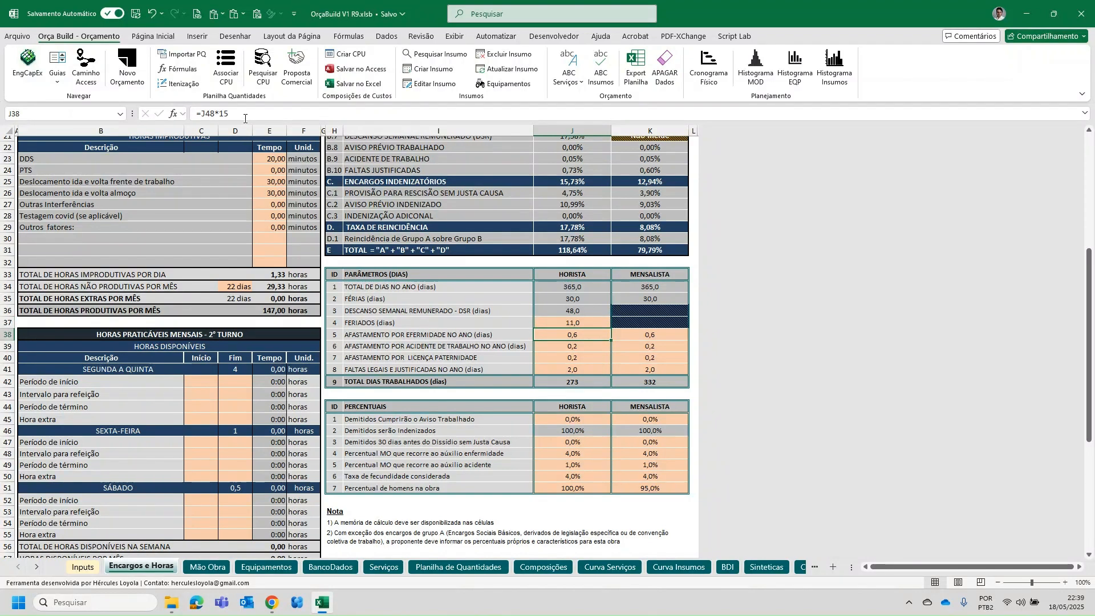
{"action": "left_click", "coordinate": [244, 118]}
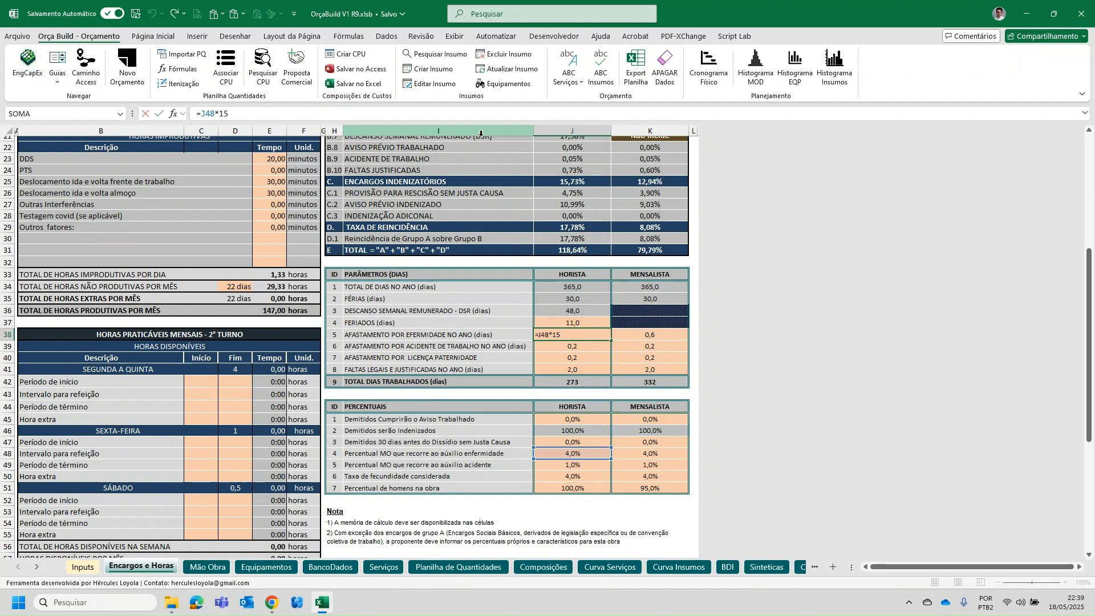
{"action": "key", "text": "Return"}
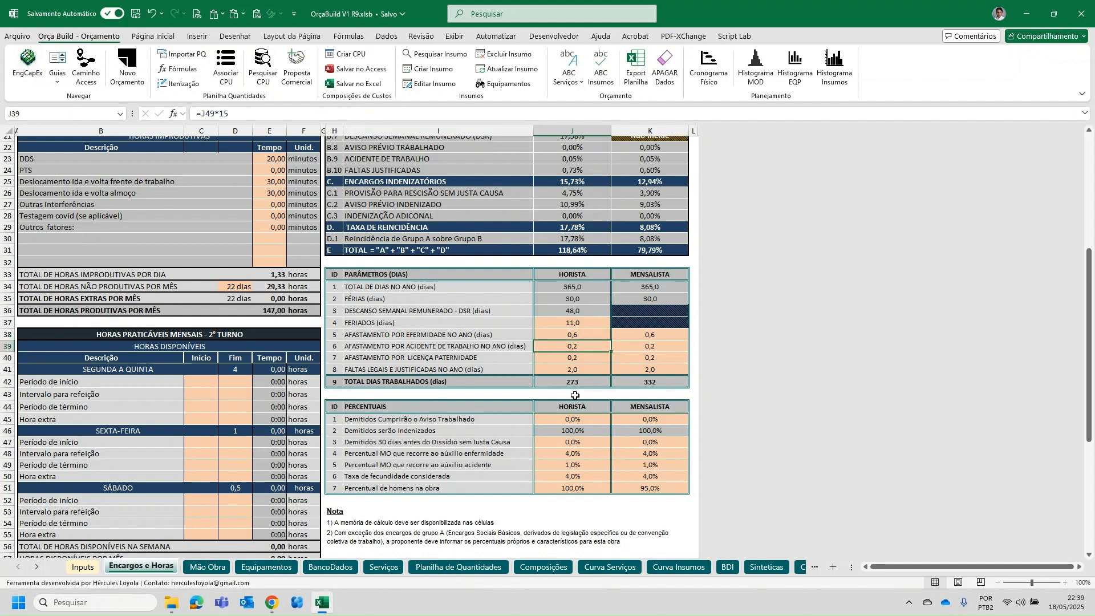
Step: Check the Percentuais table's worked-notice shares and the formula for indemnified dismissals of horistas
{"action": "left_click", "coordinate": [578, 419]}
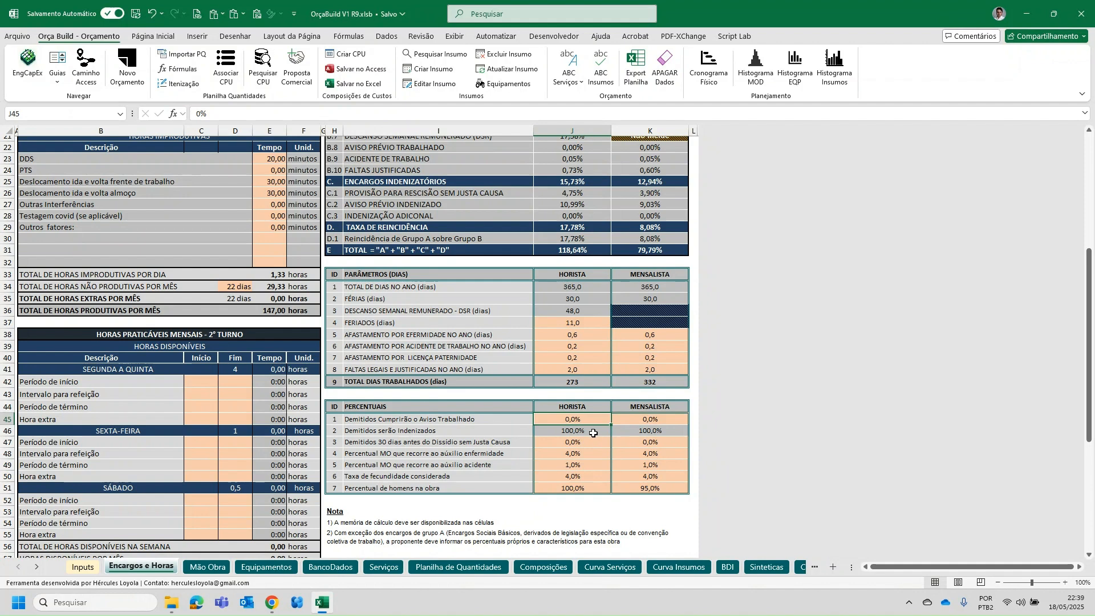
{"action": "left_click", "coordinate": [635, 422]}
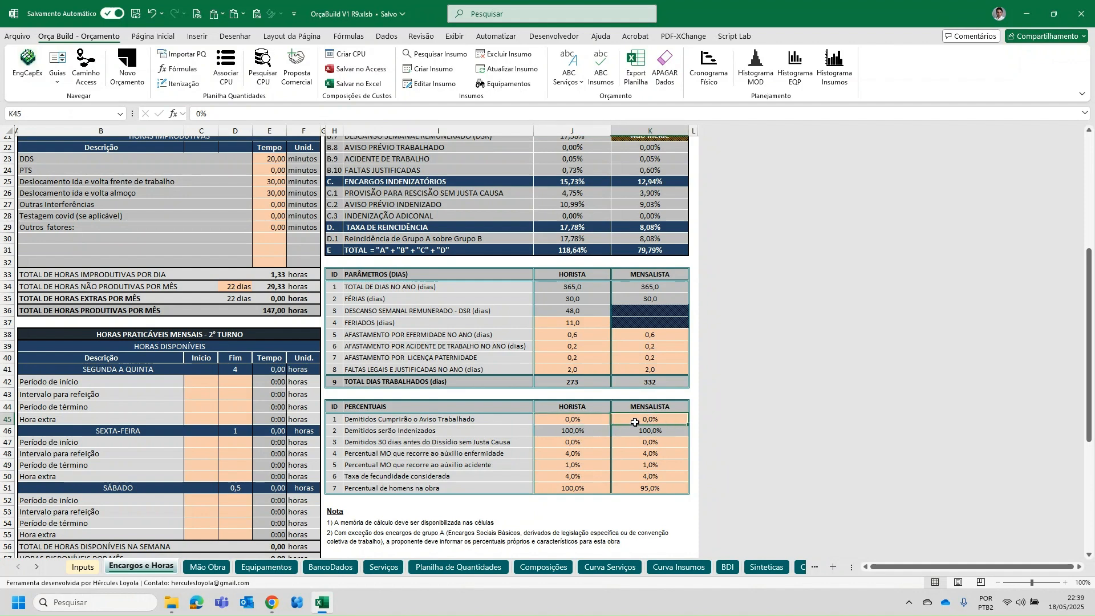
{"action": "left_click", "coordinate": [588, 430]}
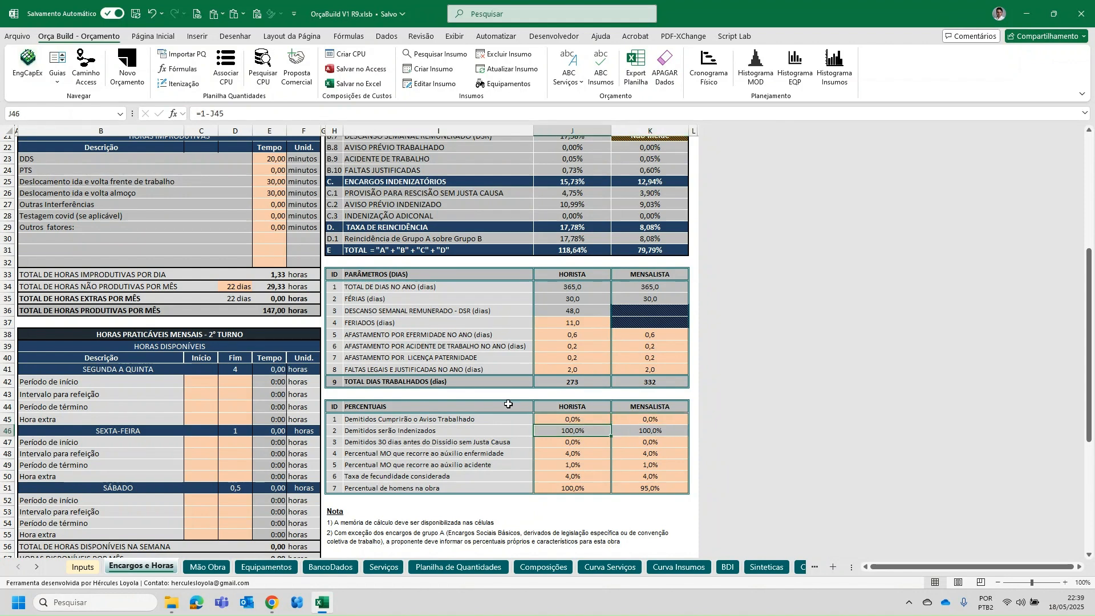
{"action": "left_click", "coordinate": [579, 444]}
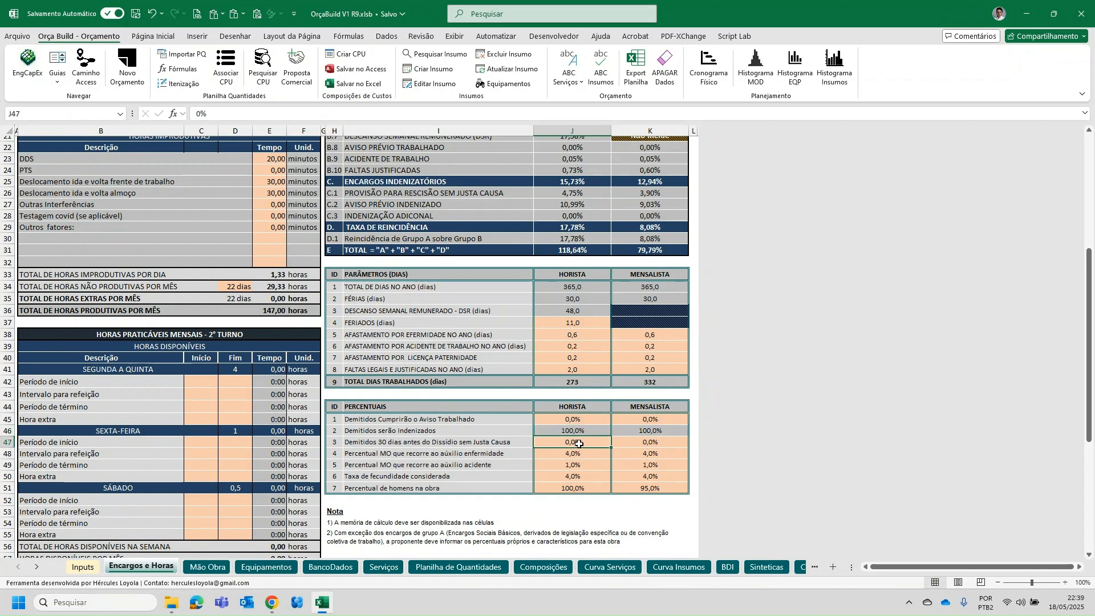
{"action": "left_click", "coordinate": [573, 431]}
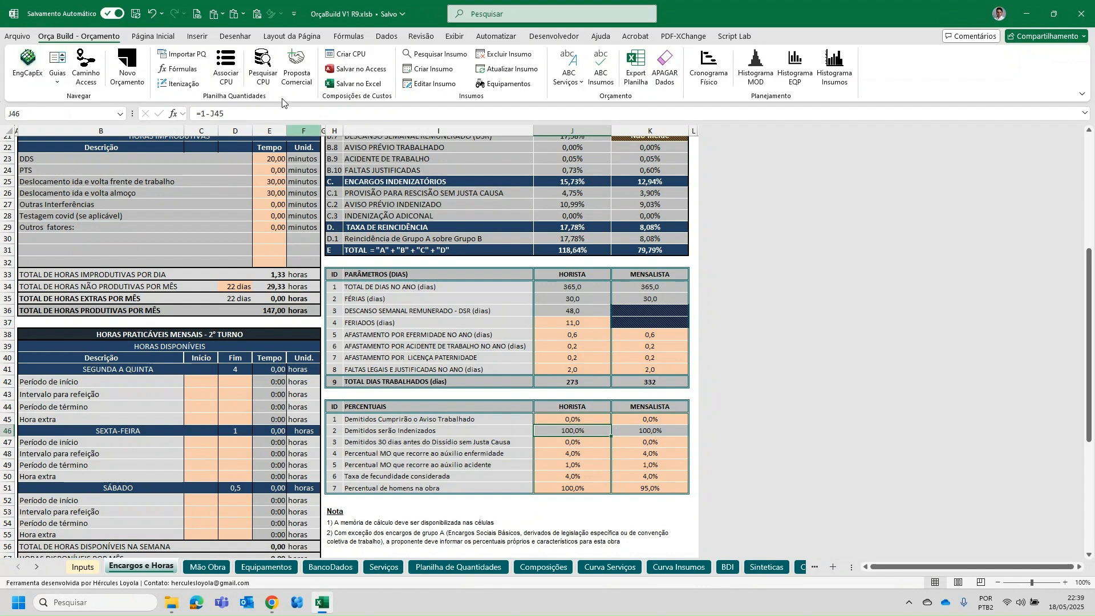
{"action": "left_click", "coordinate": [254, 116]}
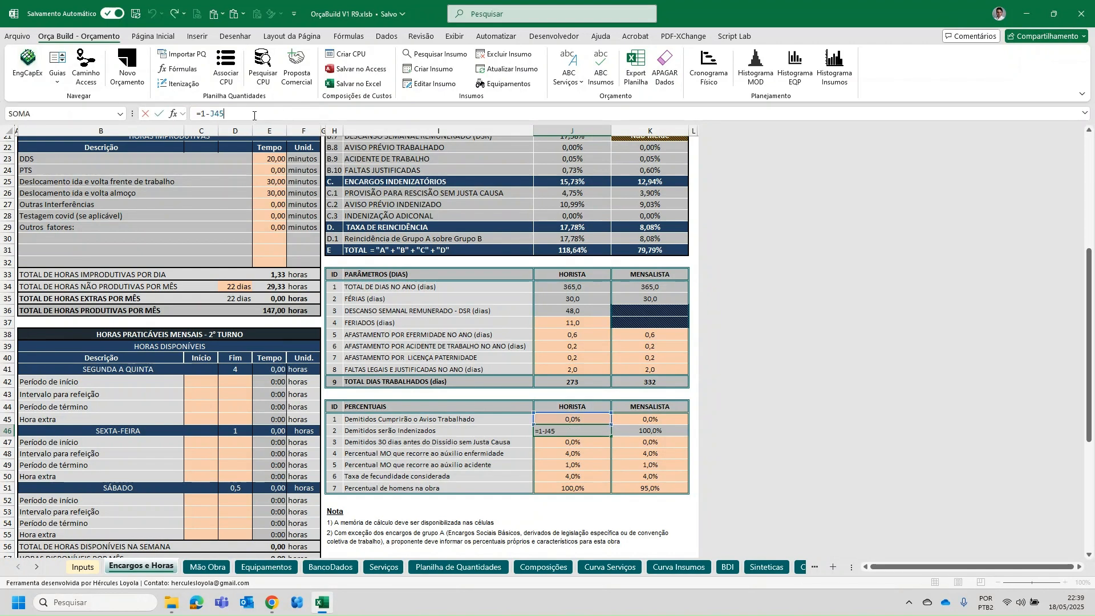
{"action": "key", "text": "Return"}
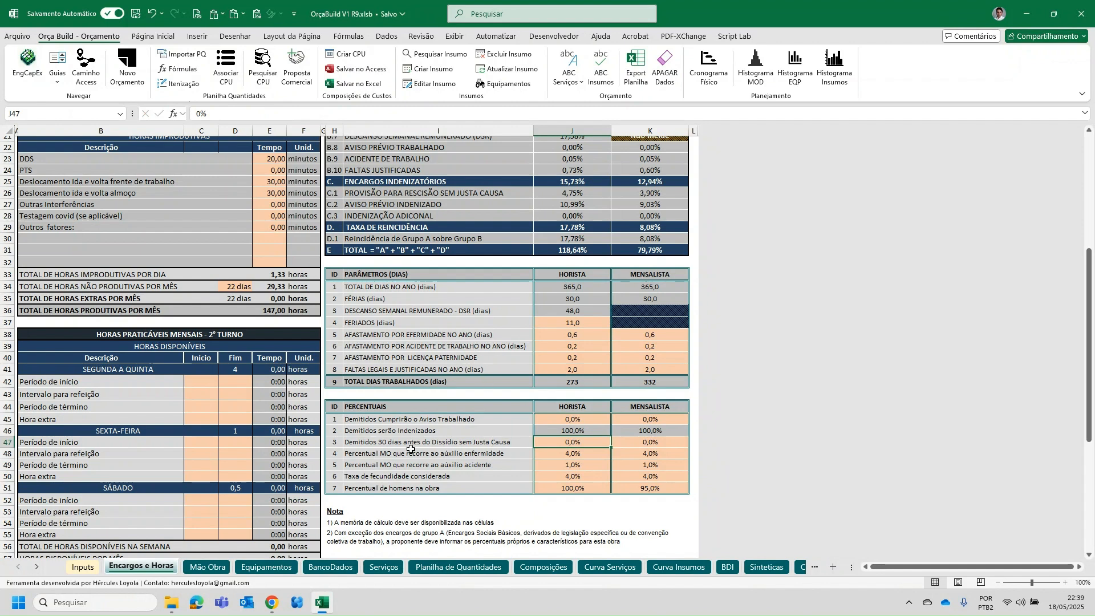
Step: Check the percentages for dismissals 30 days before the dissídio and for workers using accident and sickness aid
{"action": "left_click", "coordinate": [636, 463]}
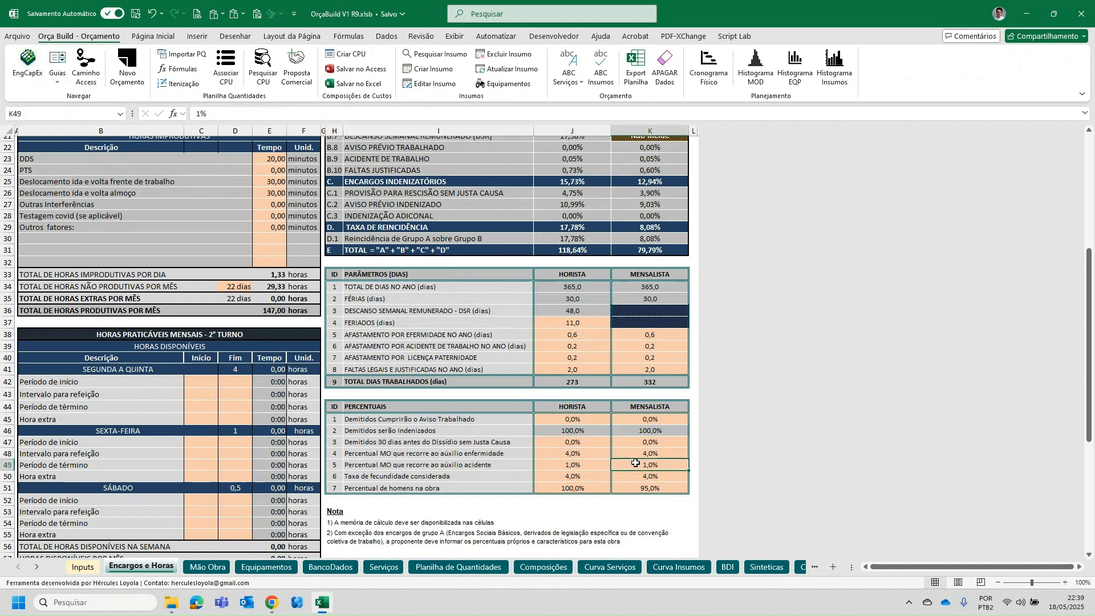
{"action": "left_click", "coordinate": [565, 440]}
{"action": "left_click", "coordinate": [619, 444]}
{"action": "left_click", "coordinate": [570, 443]}
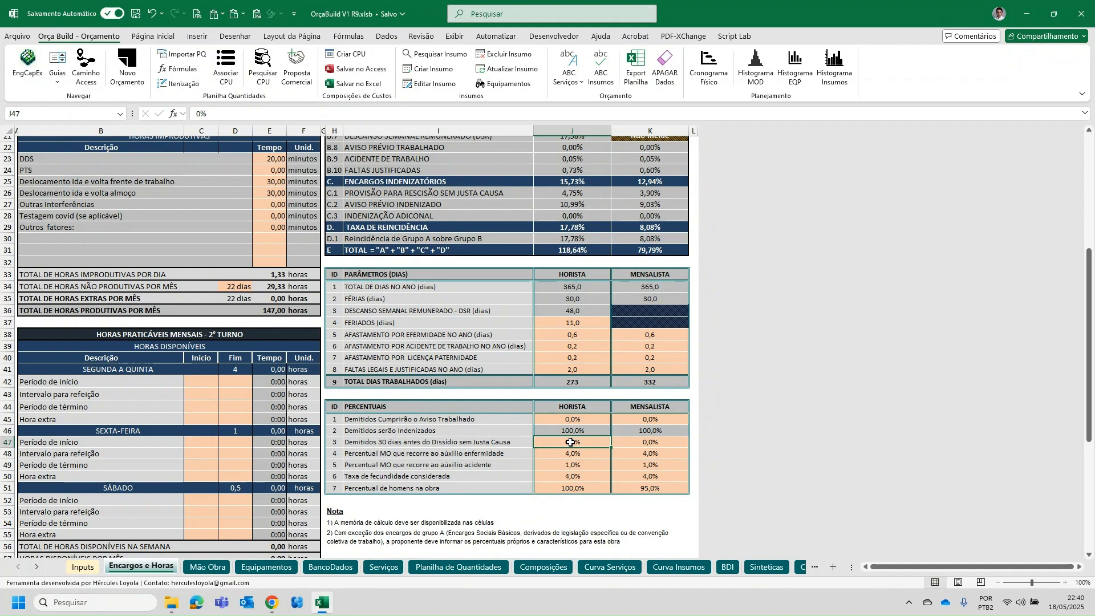
{"action": "left_click", "coordinate": [573, 455]}
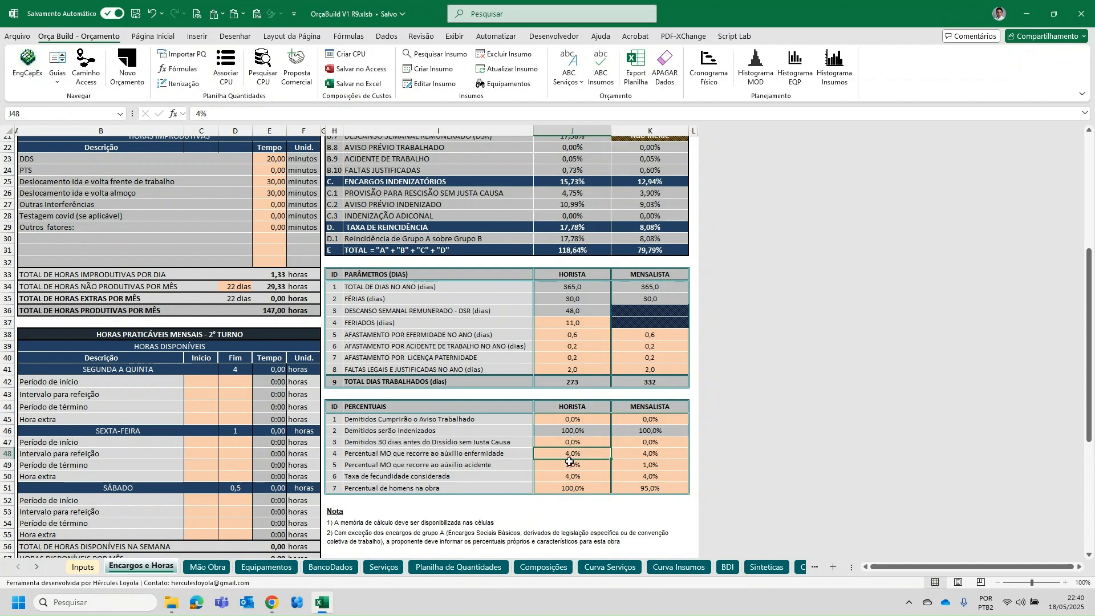
Step: Review the Percentuais shares for sickness aid, accident aid and the fertility rate, for both horistas and mensalistas
{"action": "left_click", "coordinate": [646, 456]}
{"action": "left_click_drag", "start_coordinate": [647, 456], "coordinate": [579, 452]}
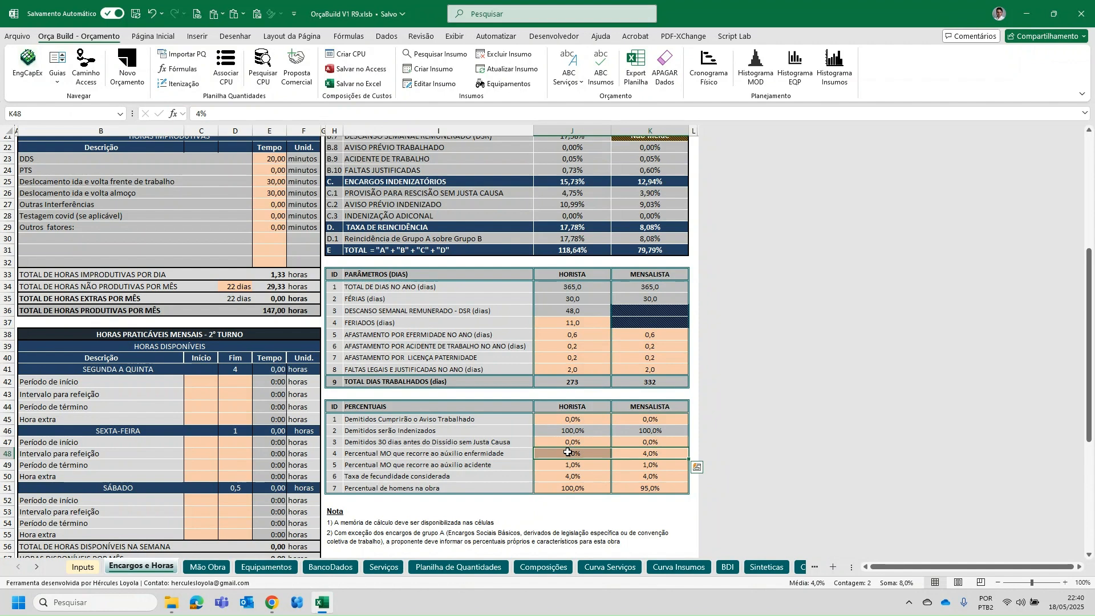
{"action": "left_click", "coordinate": [572, 466]}
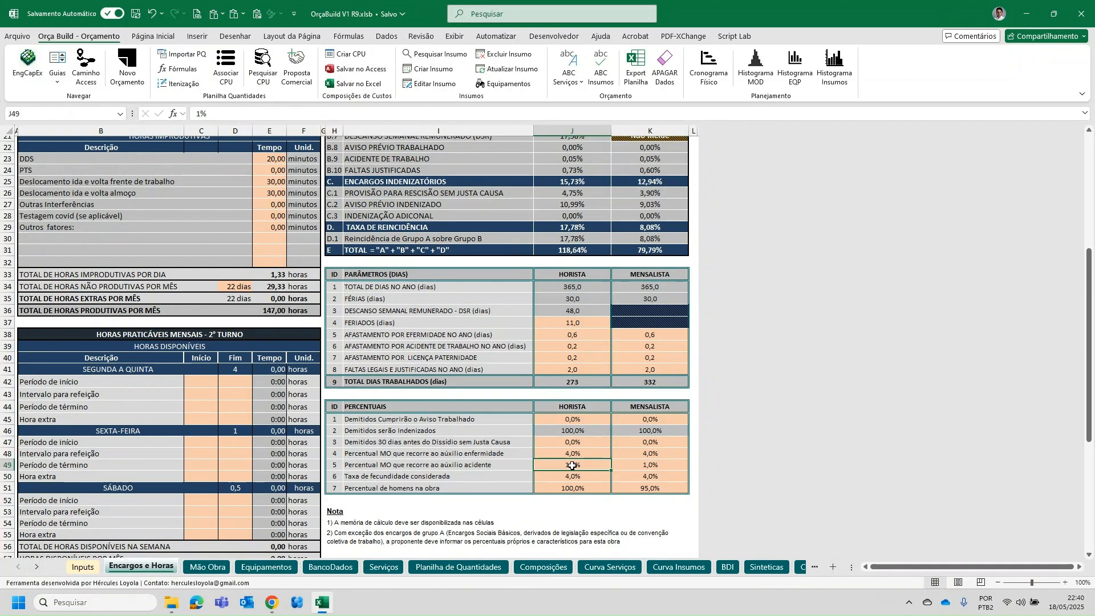
{"action": "left_click", "coordinate": [634, 465]}
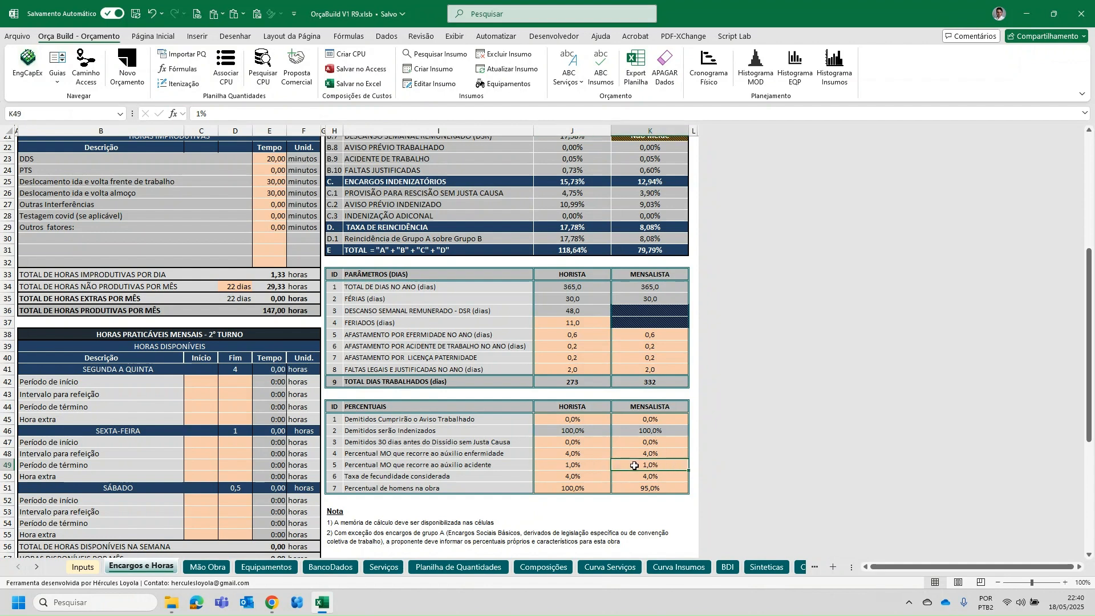
{"action": "left_click", "coordinate": [587, 479]}
{"action": "left_click_drag", "start_coordinate": [650, 479], "coordinate": [588, 477]}
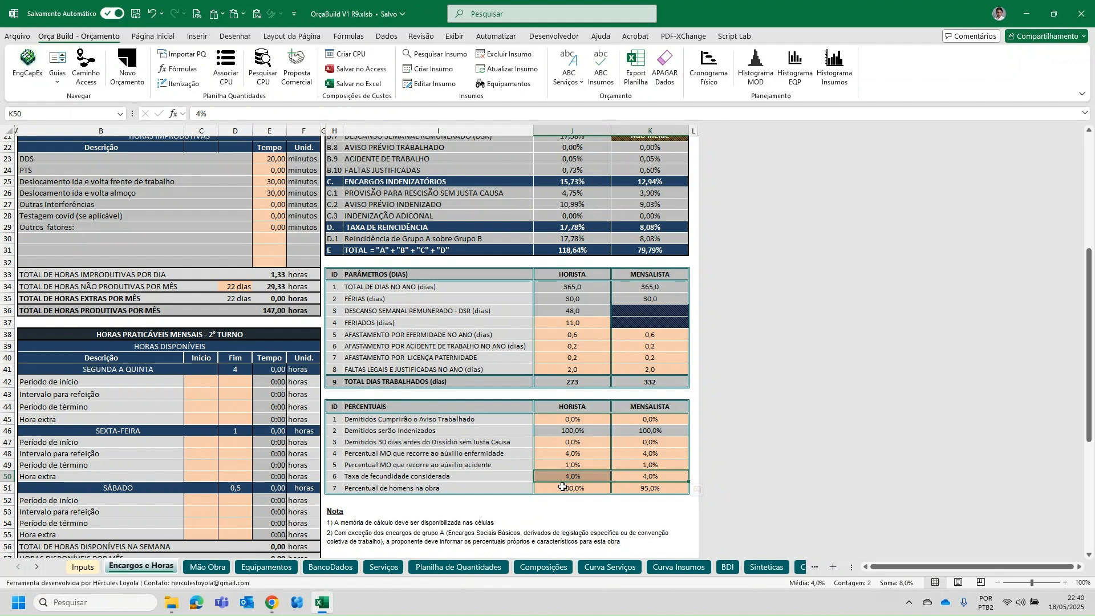
Step: Set the horista percentage of men on site (Percentual de homens na obra) to 90%
{"action": "left_click", "coordinate": [563, 486]}
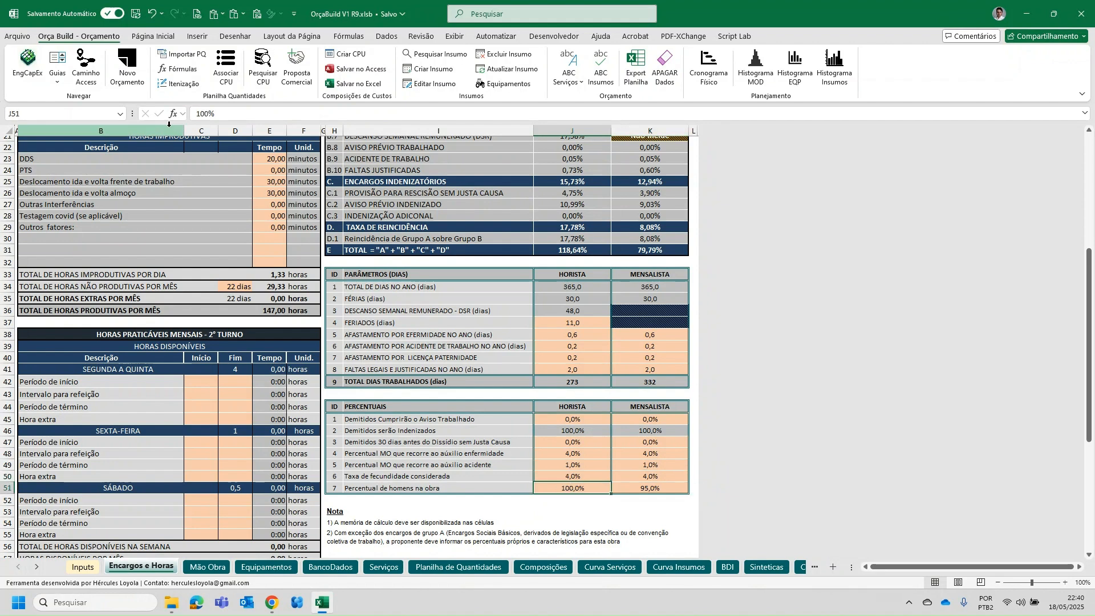
{"action": "left_click", "coordinate": [266, 117]}
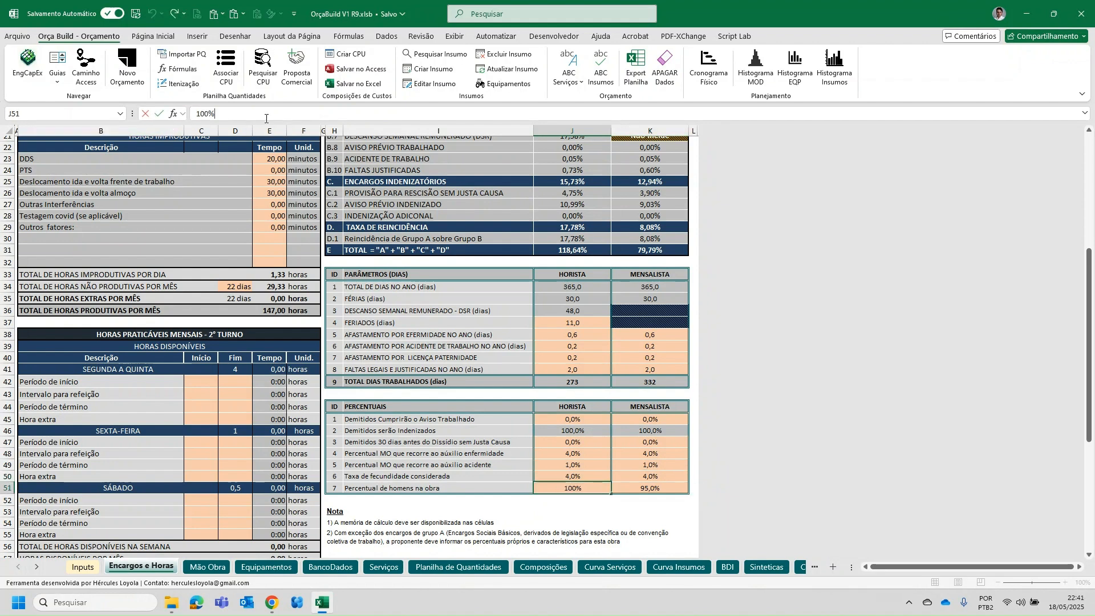
{"action": "key", "text": "Return"}
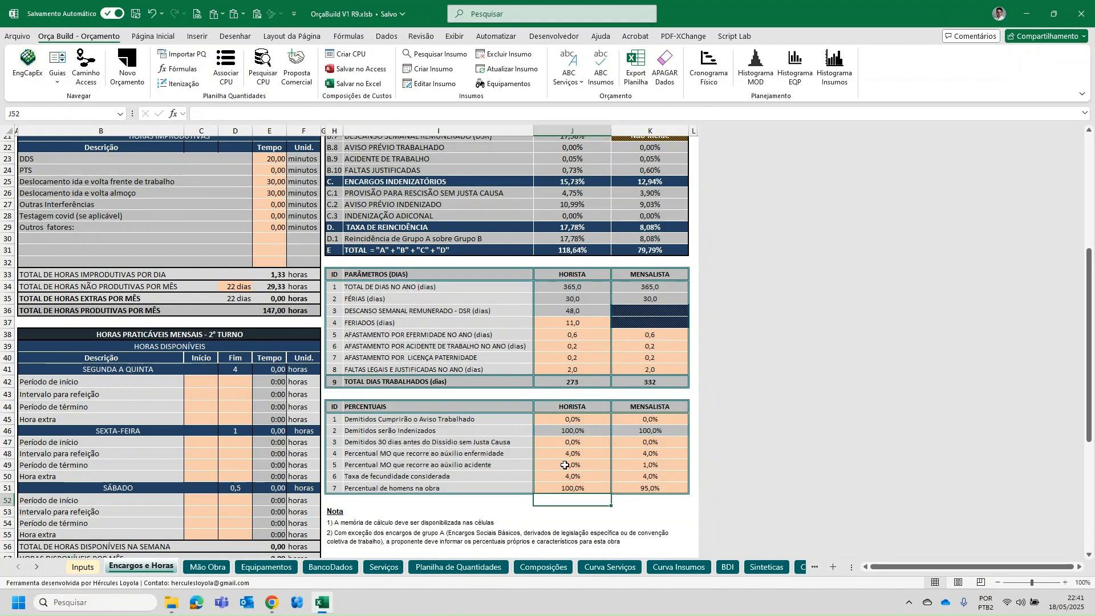
{"action": "left_click", "coordinate": [576, 490]}
{"action": "type", "text": "90"}
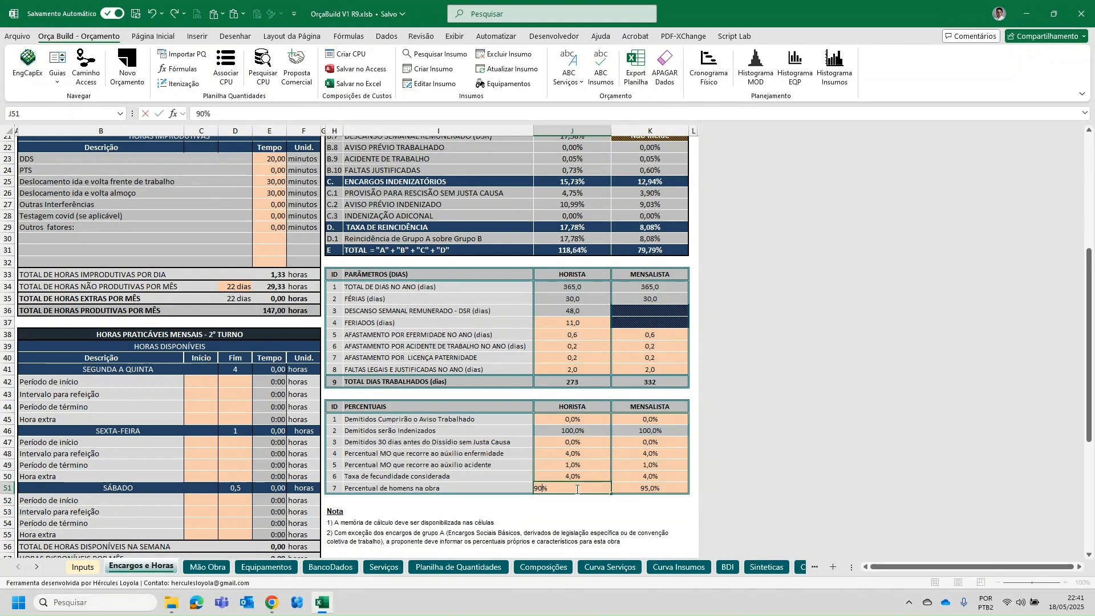
{"action": "key", "text": "Return"}
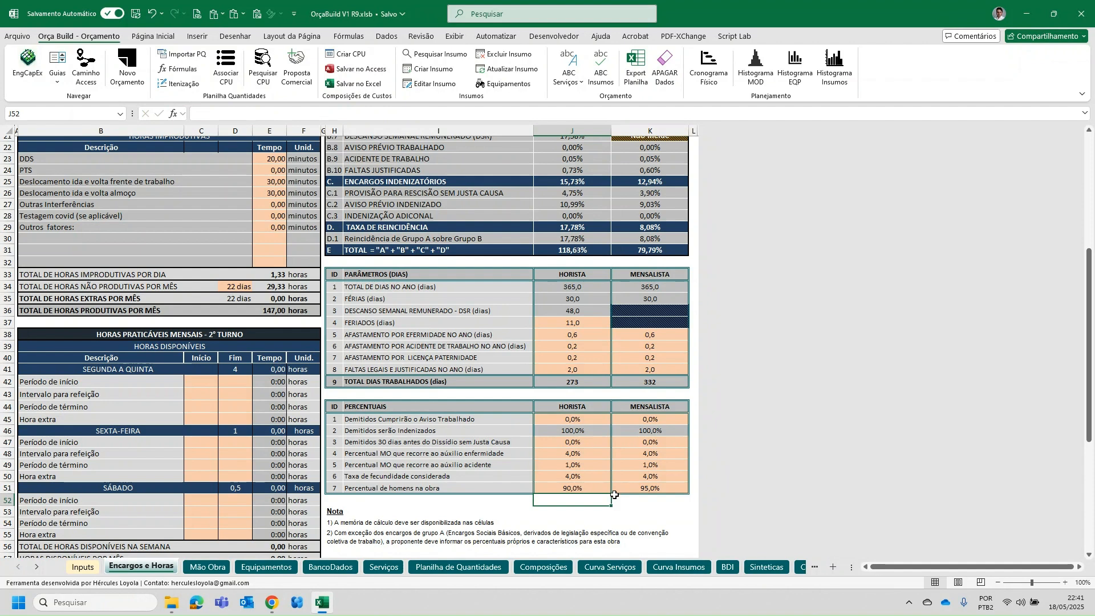
Step: Set the horista Percentual de homens na obra to 95%, matching the mensalista value
{"action": "left_click", "coordinate": [651, 489]}
{"action": "left_click", "coordinate": [583, 490]}
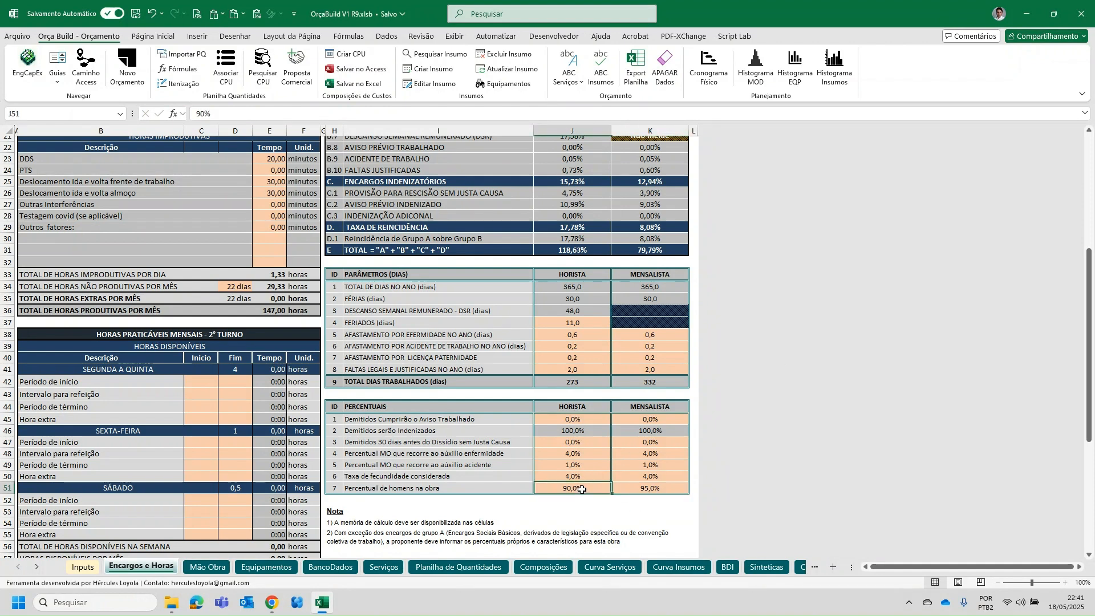
{"action": "type", "text": "95"}
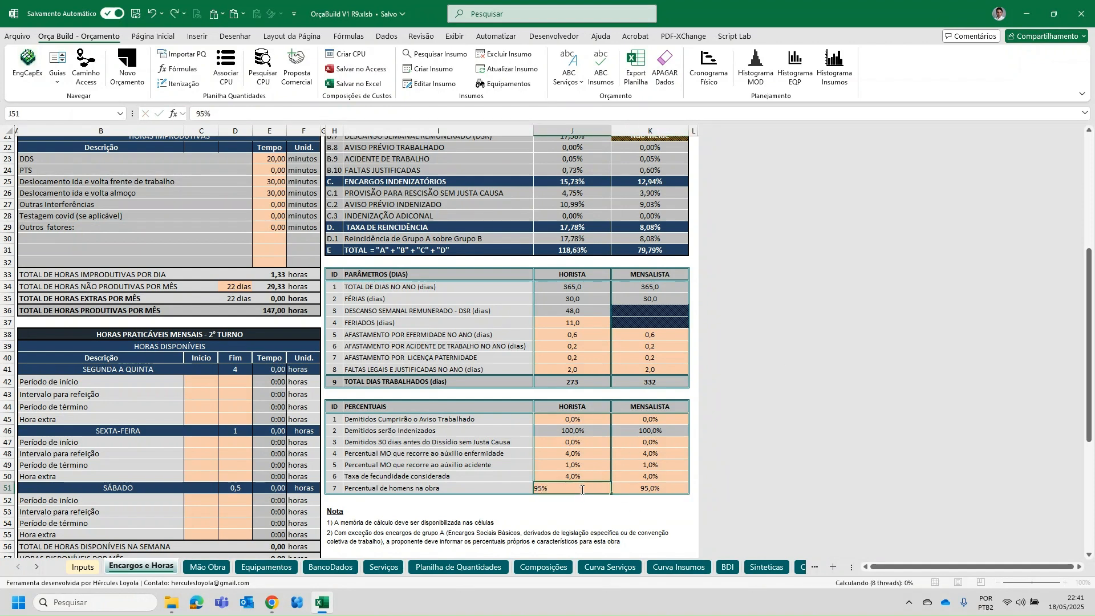
{"action": "key", "text": "Return"}
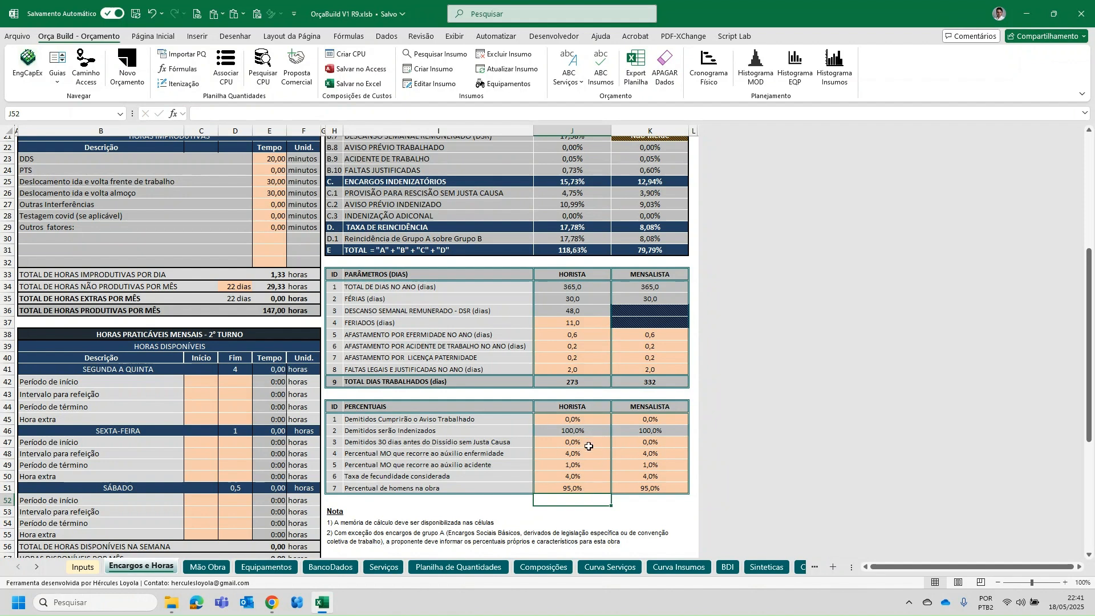
Step: Inspect the horistas' total social charges formula and review the charge groups in the Encargos Sociais table
{"action": "scroll", "coordinate": [616, 437], "scroll_direction": "up", "scroll_amount": 2}
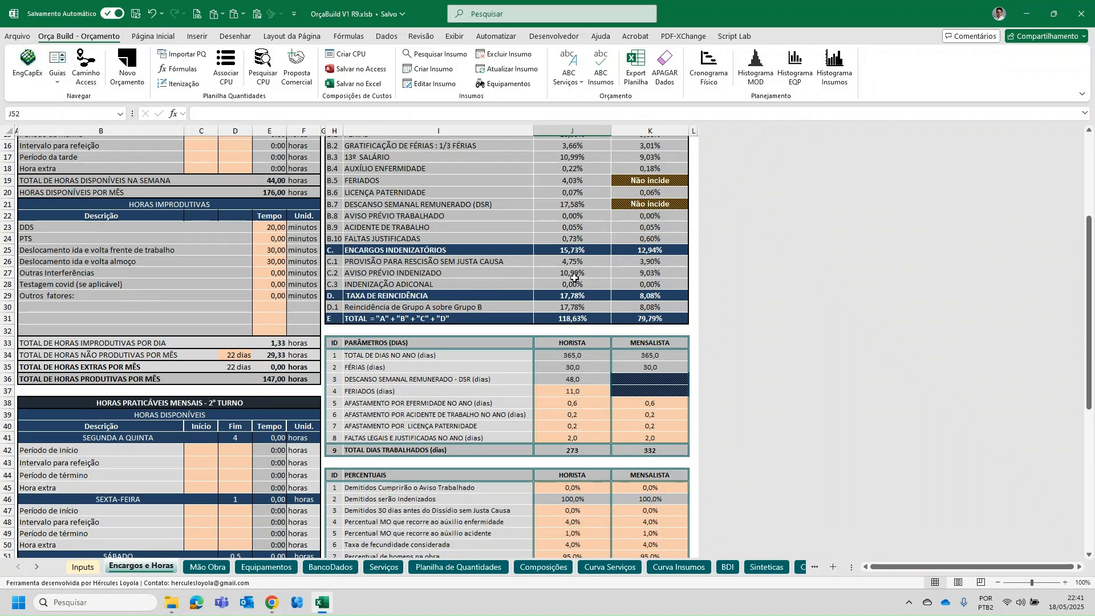
{"action": "left_click", "coordinate": [589, 319]}
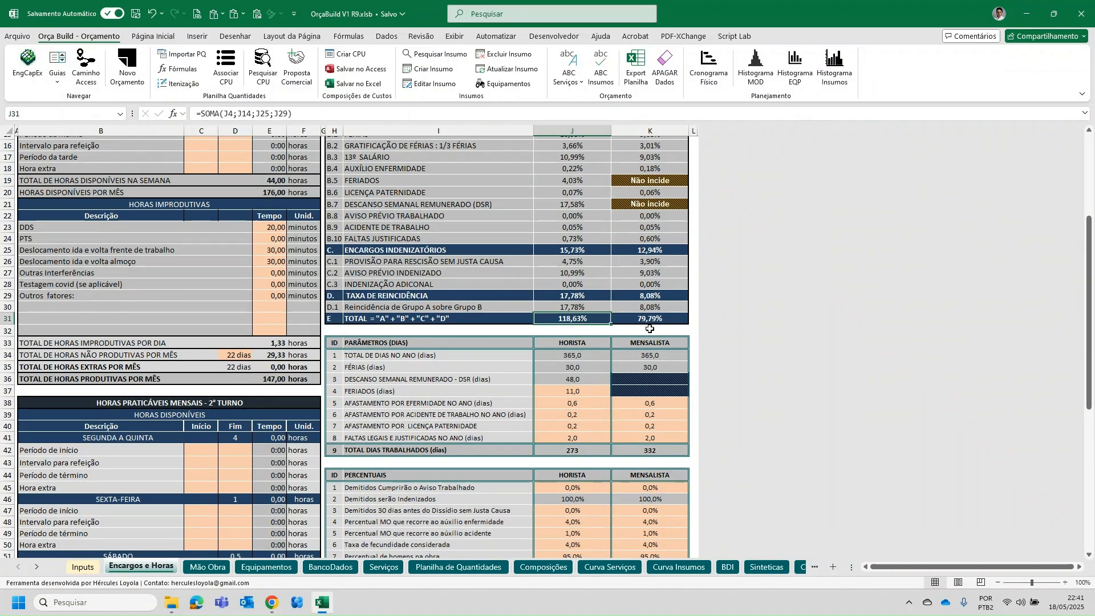
{"action": "scroll", "coordinate": [581, 331], "scroll_direction": "up", "scroll_amount": 5}
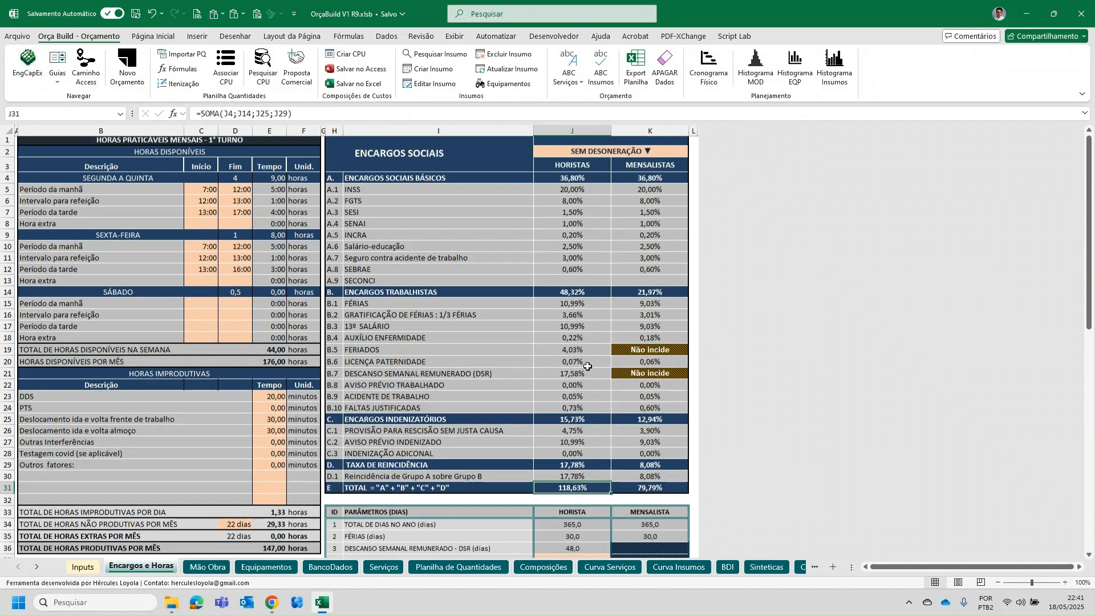
{"action": "scroll", "coordinate": [665, 313], "scroll_direction": "down", "scroll_amount": 6}
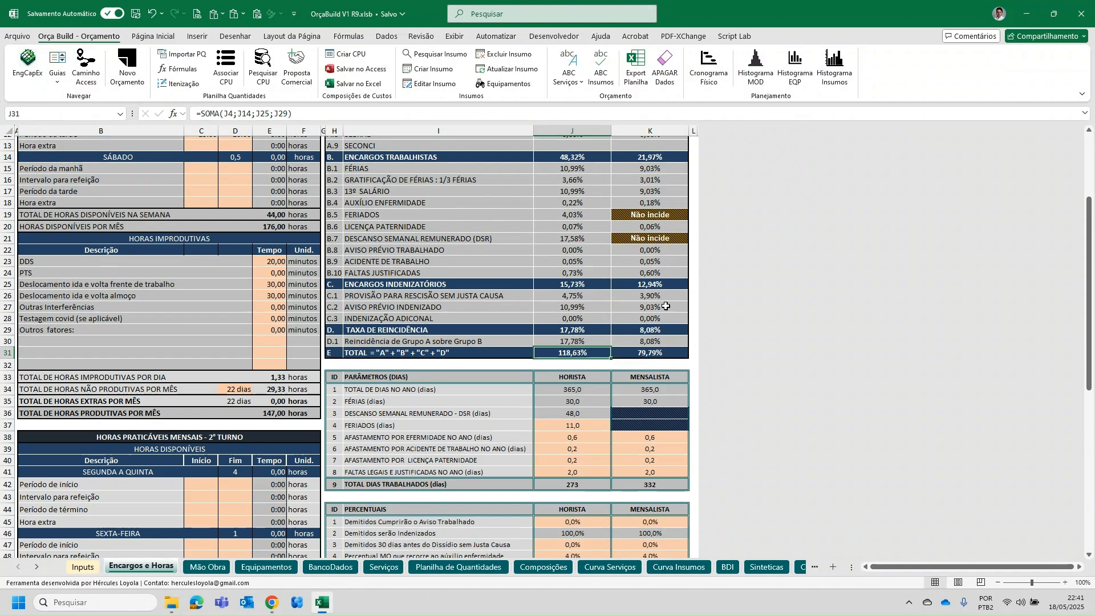
{"action": "scroll", "coordinate": [661, 320], "scroll_direction": "up", "scroll_amount": 6}
{"action": "left_click", "coordinate": [582, 246]}
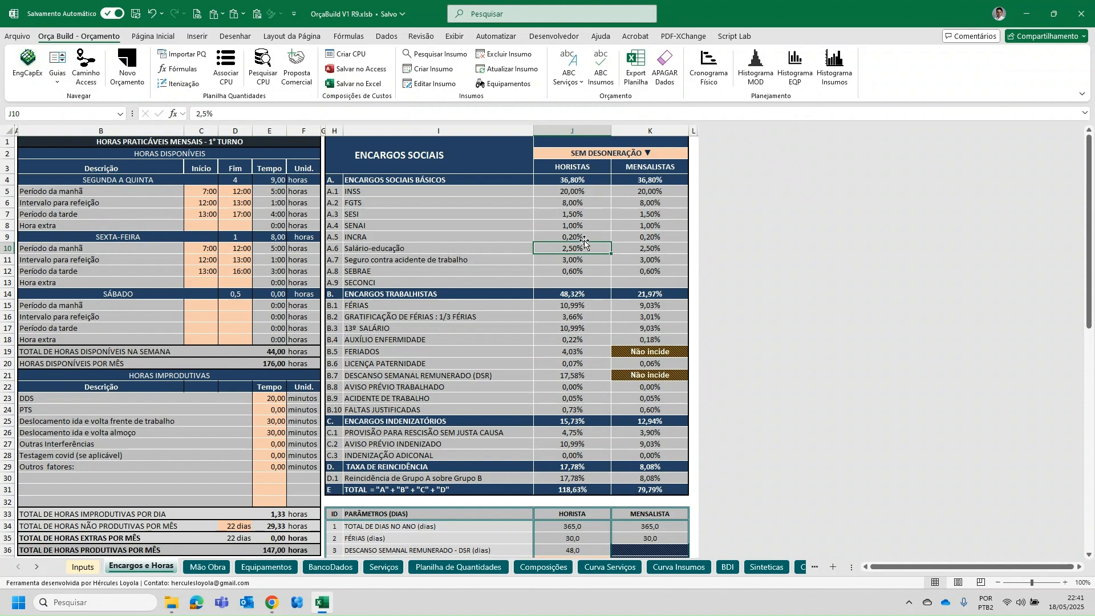
Step: Switch the Encargos Sociais table's payroll tax option to COM DESONERAÇÃO
{"action": "left_click", "coordinate": [624, 155]}
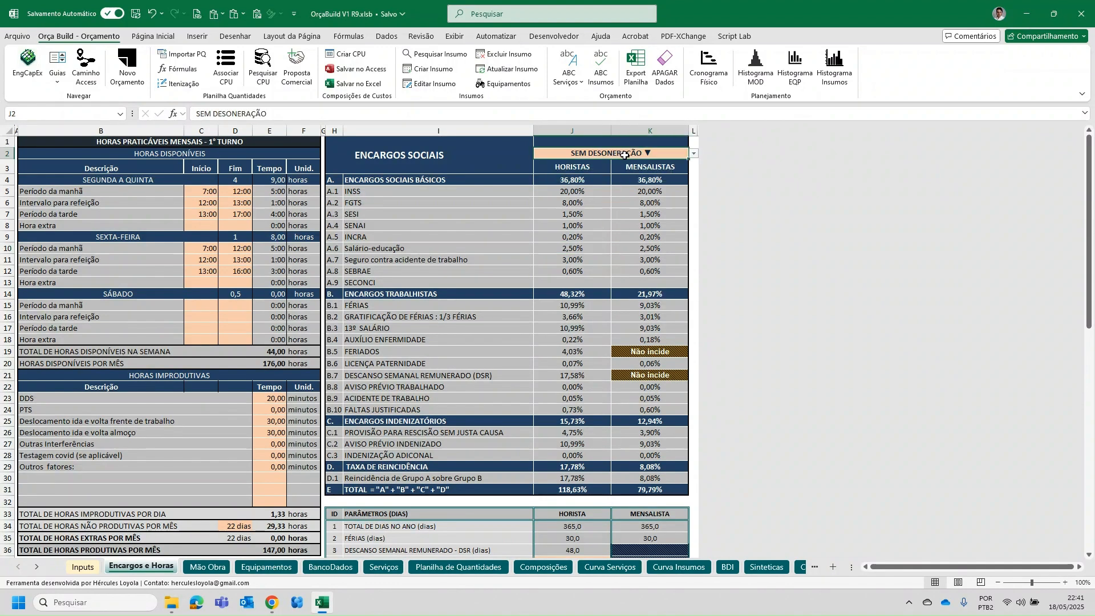
{"action": "left_click", "coordinate": [693, 153]}
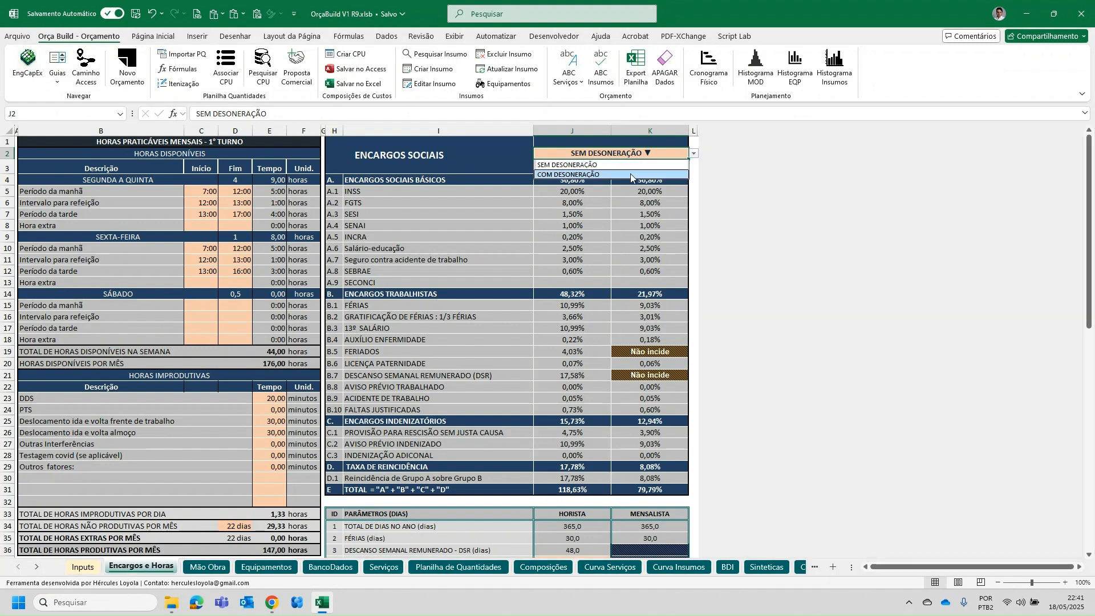
{"action": "left_click", "coordinate": [631, 175]}
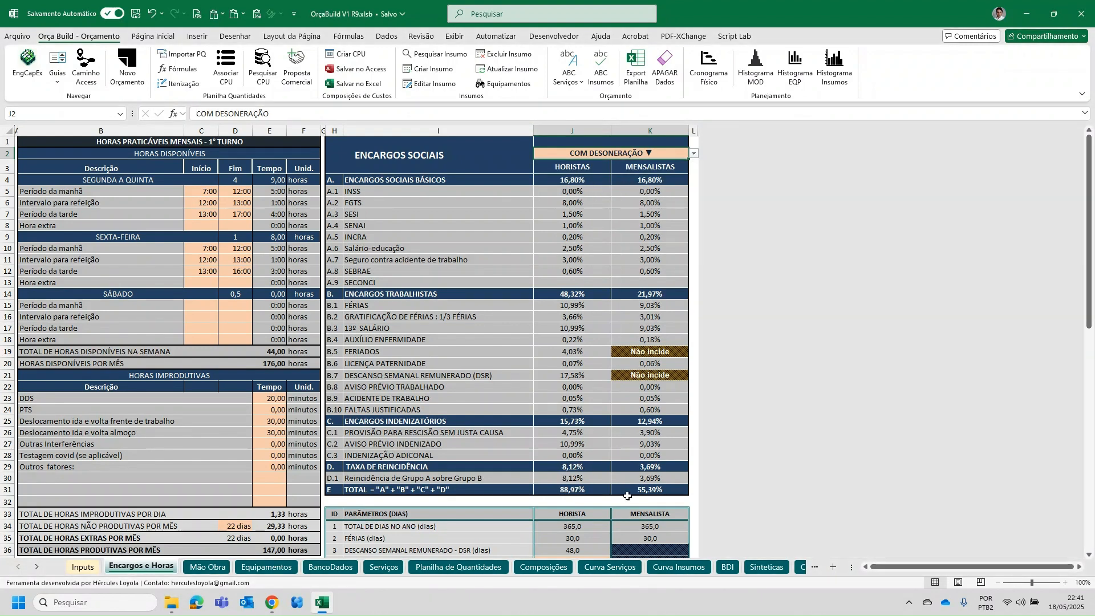
Step: Inspect the CPRB percentage formula in the taxes section of the BDI sheet
{"action": "left_click", "coordinate": [728, 567]}
{"action": "scroll", "coordinate": [348, 415], "scroll_direction": "down", "scroll_amount": 3}
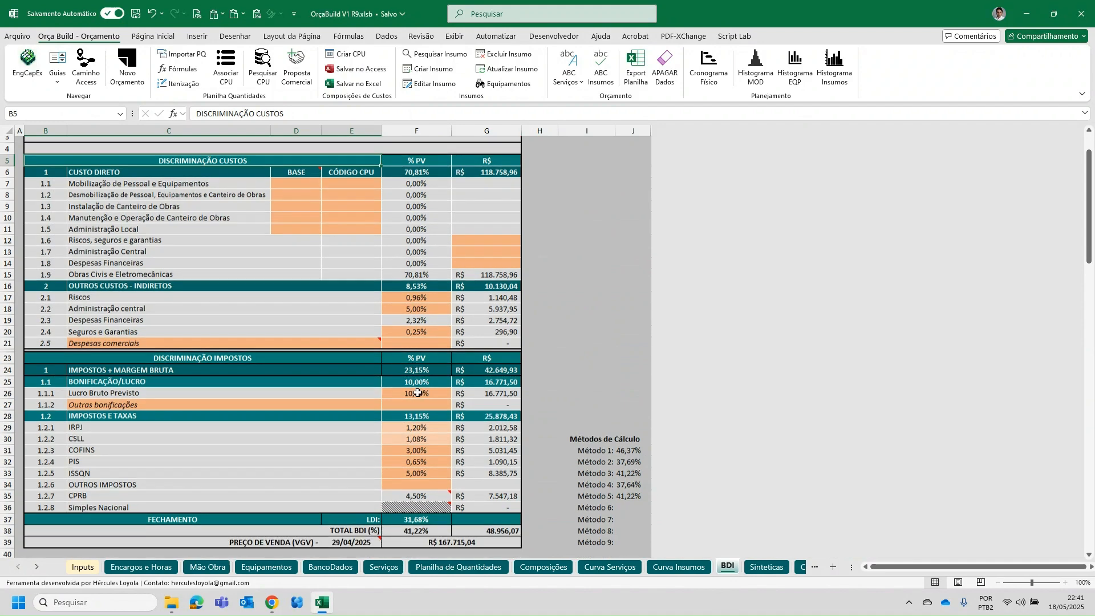
{"action": "left_click", "coordinate": [7, 417]}
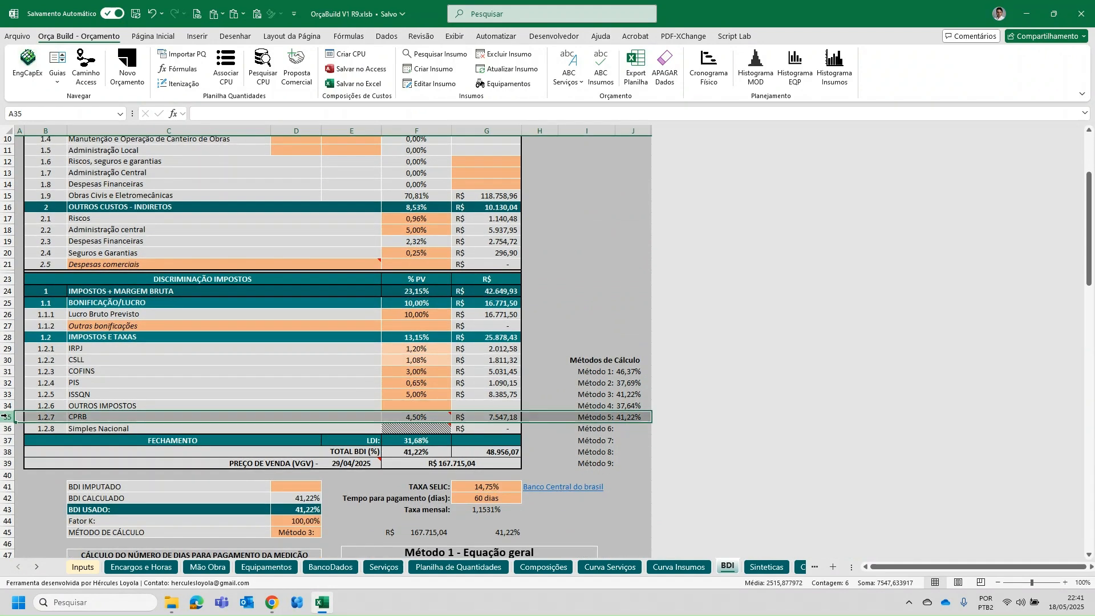
{"action": "left_click", "coordinate": [427, 416]}
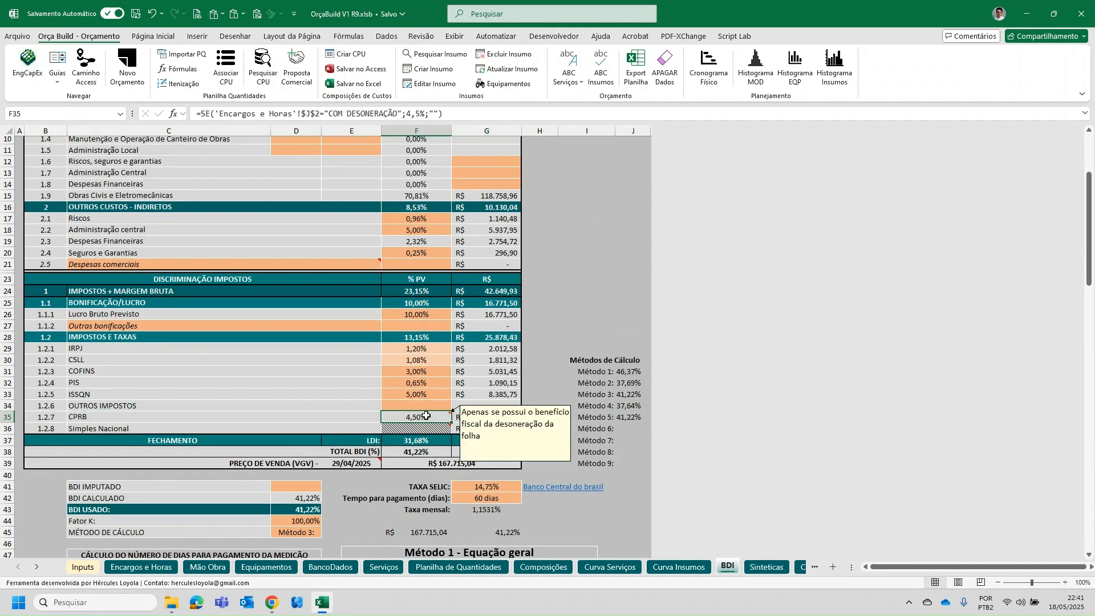
Step: Return to the Encargos e Horas sheet and set the payroll tax option back to SEM DESONERAÇÃO
{"action": "left_click", "coordinate": [142, 567]}
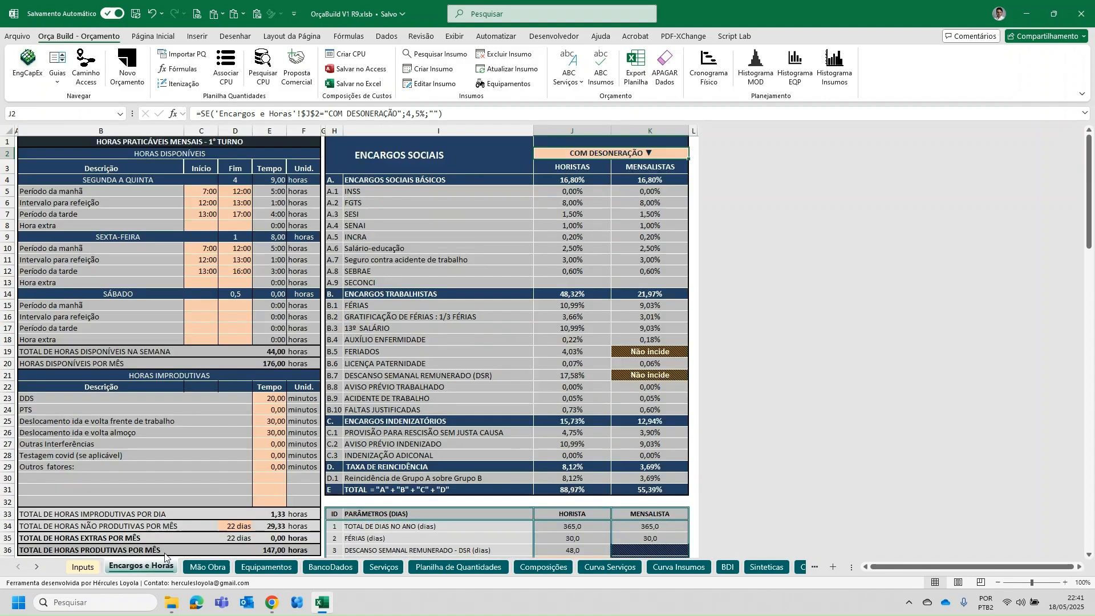
{"action": "left_click", "coordinate": [694, 154]}
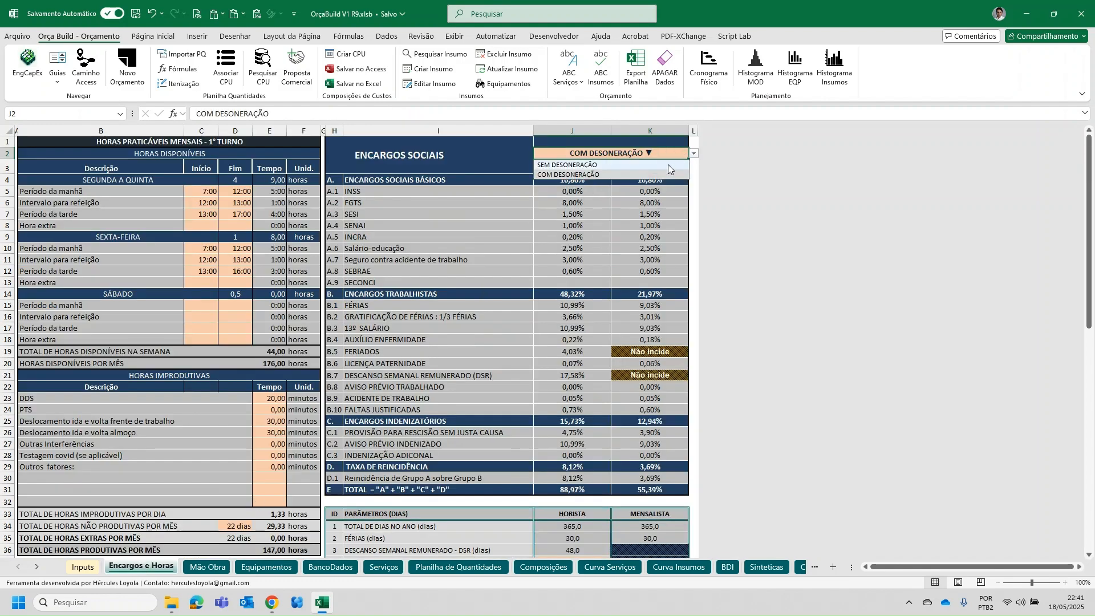
{"action": "left_click", "coordinate": [632, 165]}
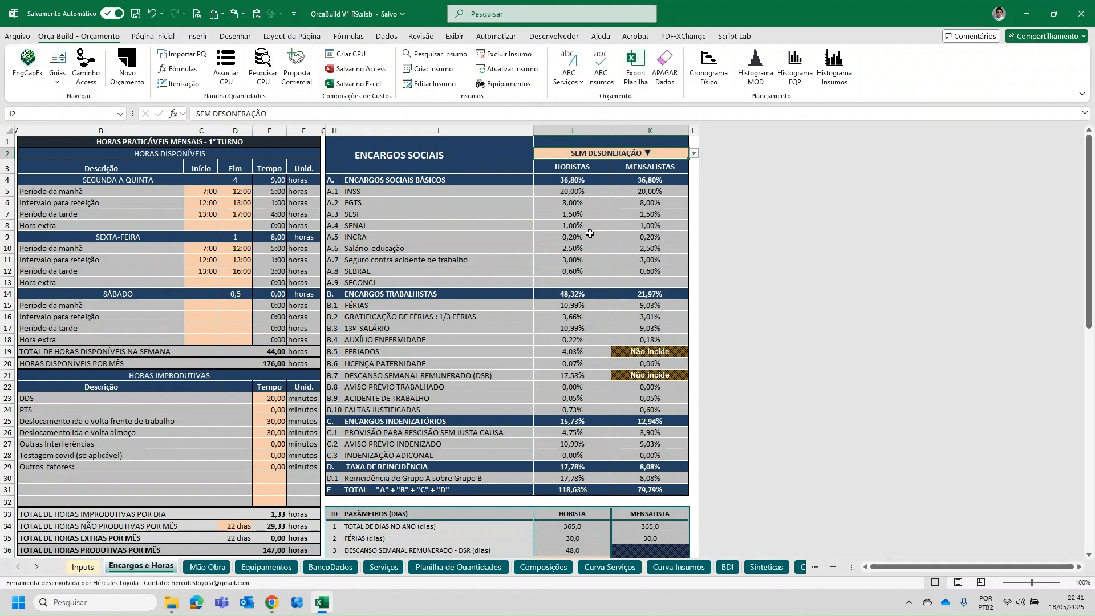
Step: Check the INSS charges for horistas and mensalistas, and compare them with the CPRB row on the BDI sheet
{"action": "left_click_drag", "start_coordinate": [564, 191], "coordinate": [640, 193]}
{"action": "left_click", "coordinate": [727, 567]}
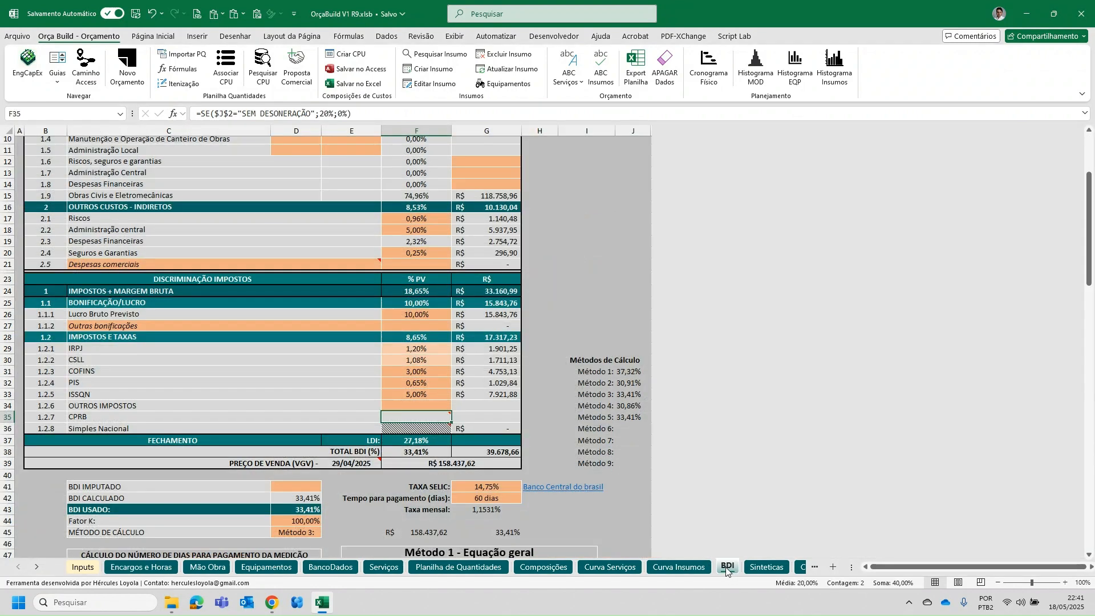
{"action": "scroll", "coordinate": [461, 445], "scroll_direction": "down", "scroll_amount": 2}
{"action": "mouse_move", "coordinate": [420, 349]}
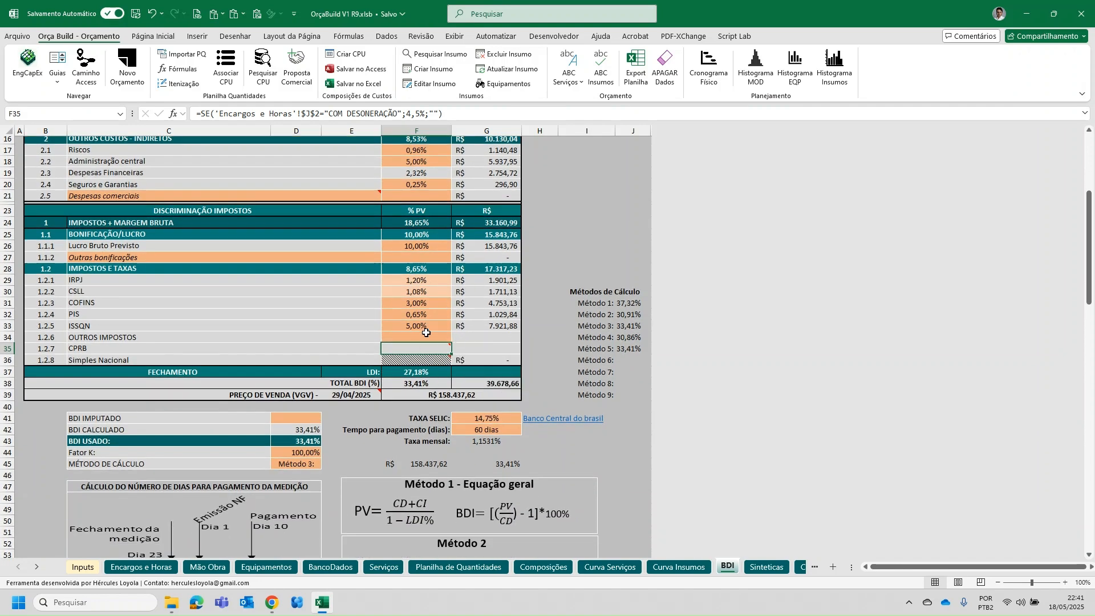
Step: Return to the Encargos e Horas sheet and inspect the horista sickness and work-accident leave formulas in Parâmetros (dias)
{"action": "left_click", "coordinate": [127, 567]}
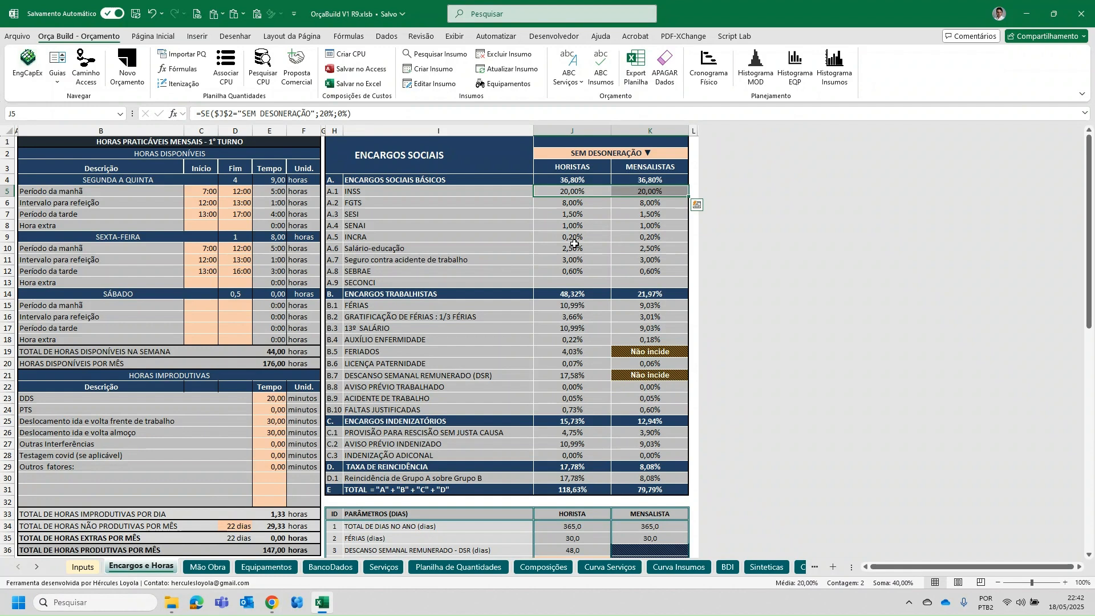
{"action": "left_click", "coordinate": [609, 154]}
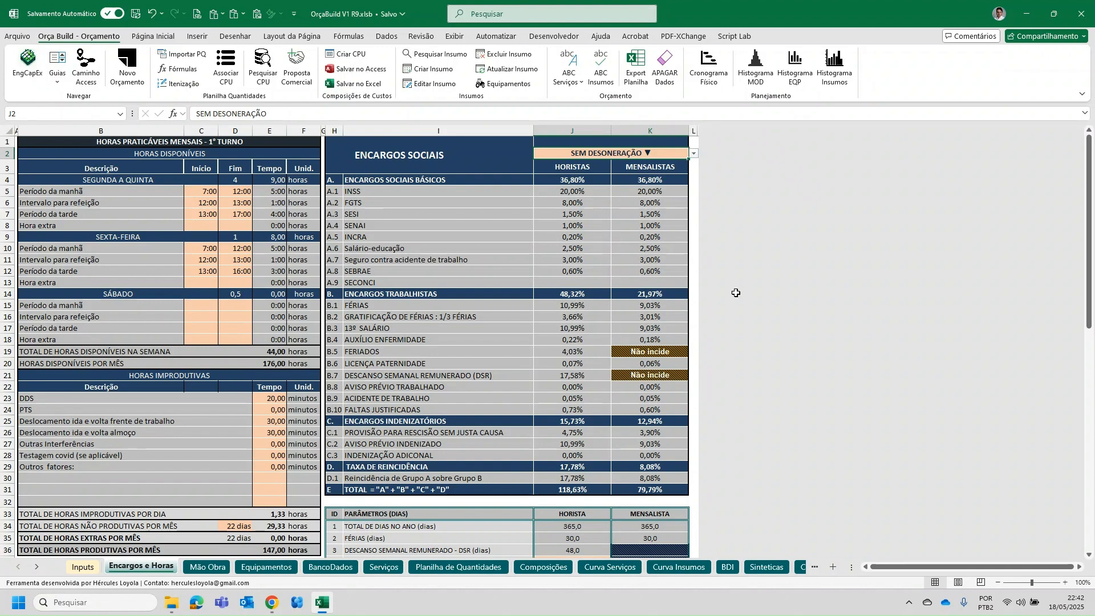
{"action": "scroll", "coordinate": [616, 308], "scroll_direction": "down", "scroll_amount": 5}
{"action": "scroll", "coordinate": [616, 315], "scroll_direction": "down", "scroll_amount": 2}
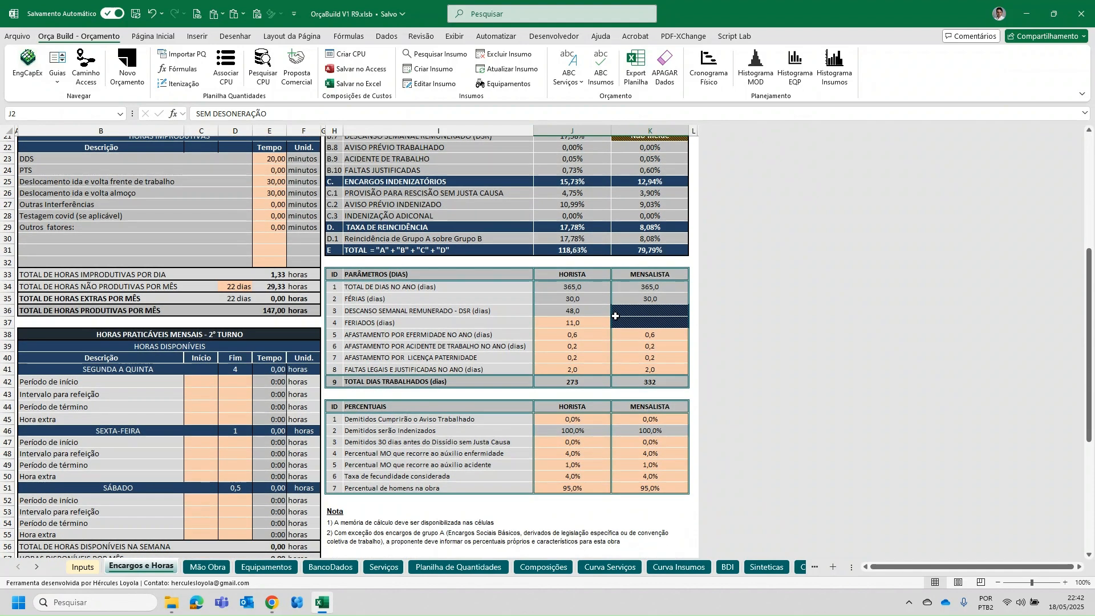
{"action": "left_click", "coordinate": [589, 336]}
{"action": "left_click", "coordinate": [250, 109]}
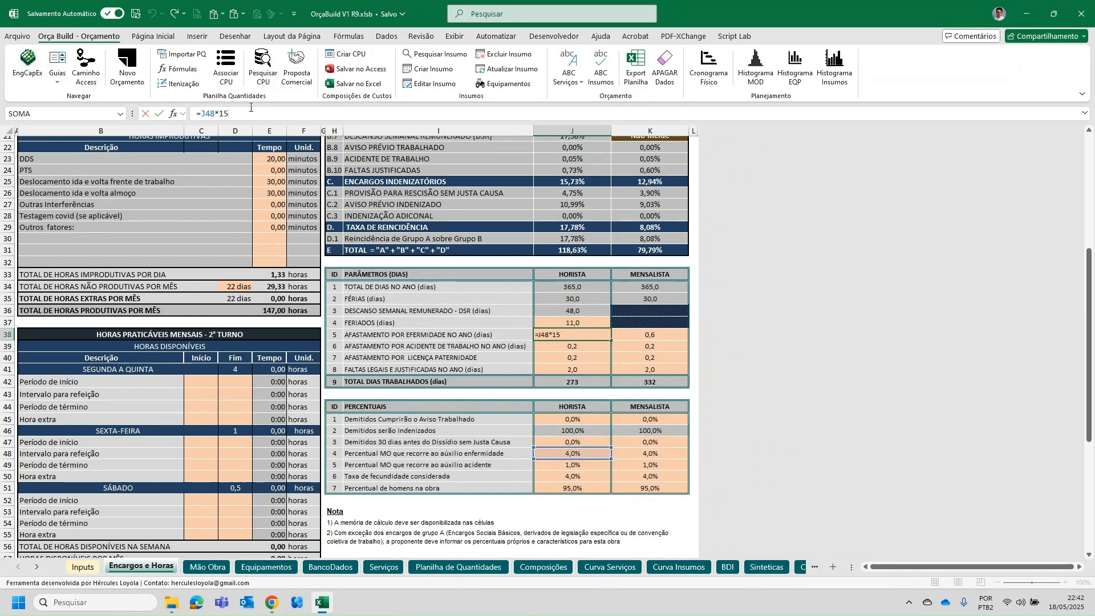
{"action": "key", "text": "Return"}
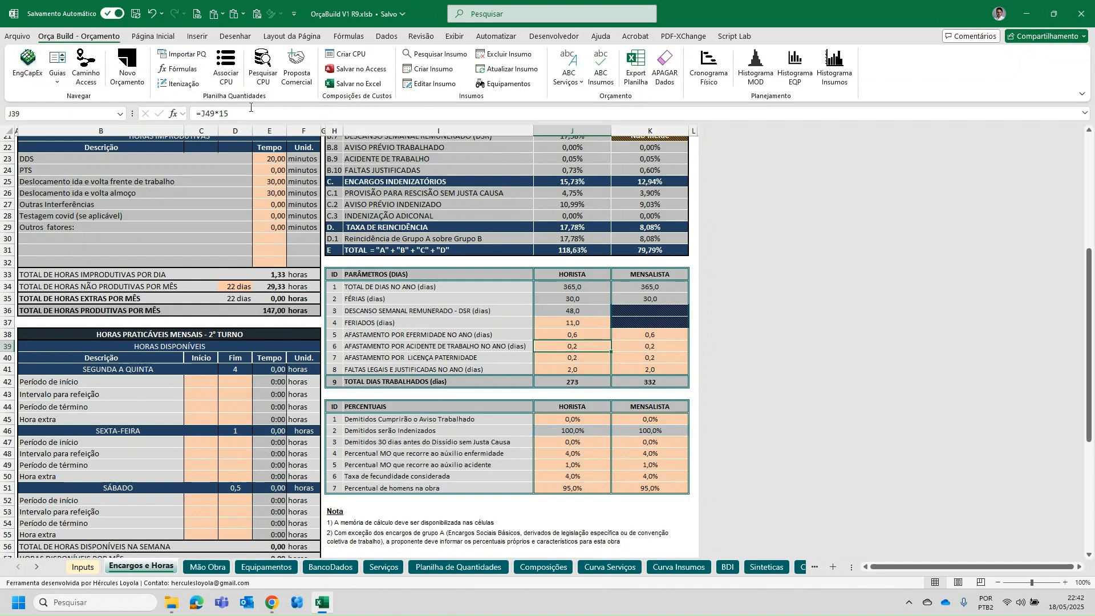
{"action": "left_click", "coordinate": [581, 336]}
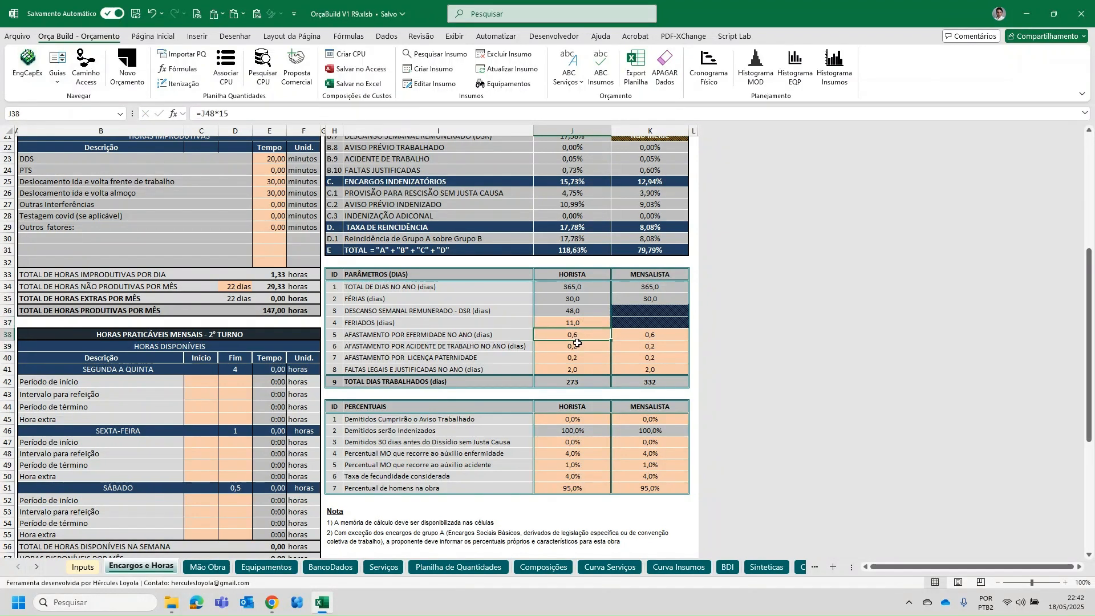
{"action": "left_click", "coordinate": [577, 345]}
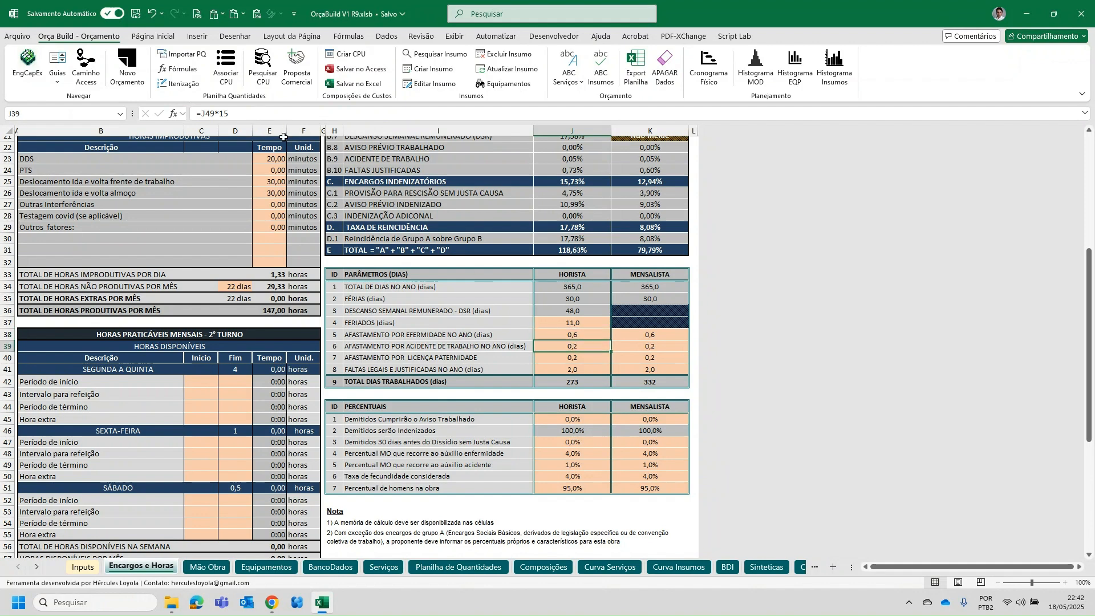
Step: Inspect the horista work-accident and paternity leave formulas and the justified-absence days in Parâmetros (dias)
{"action": "key", "text": "F2"}
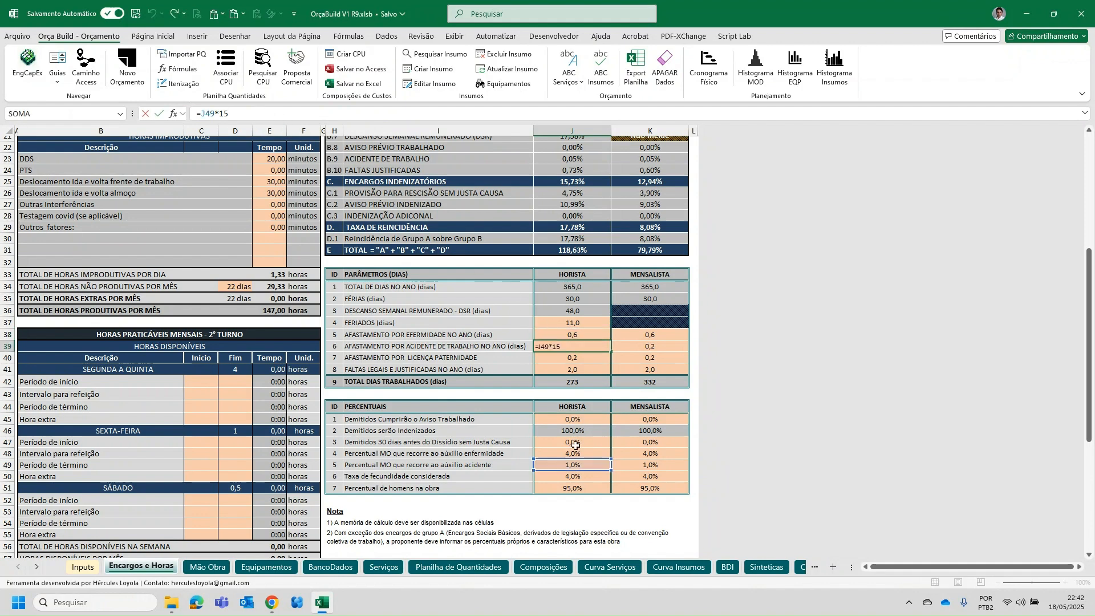
{"action": "key", "text": "Return"}
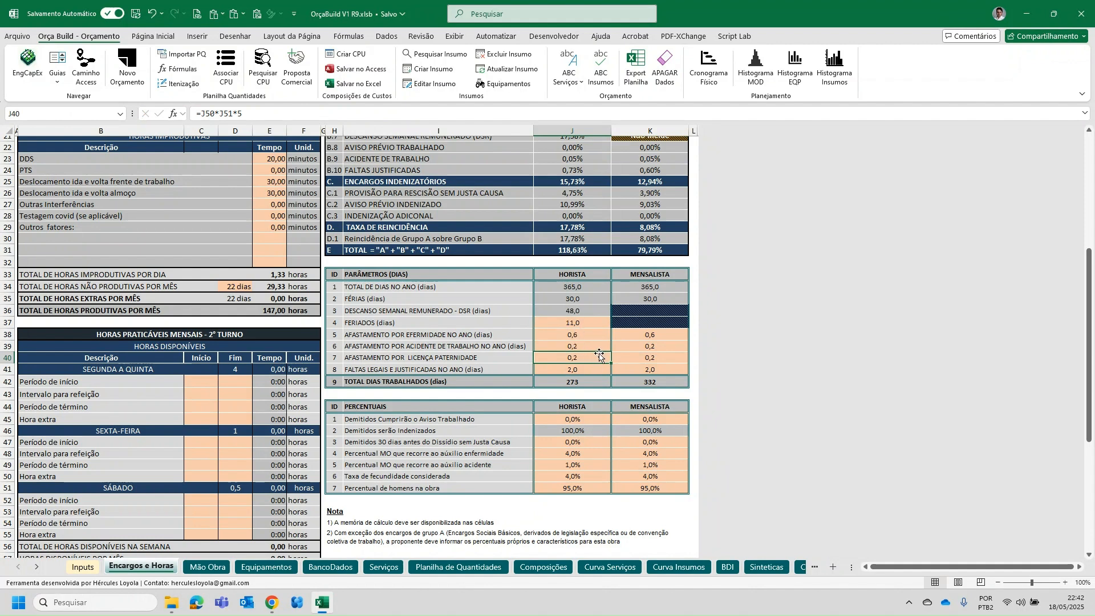
{"action": "left_click", "coordinate": [277, 116]}
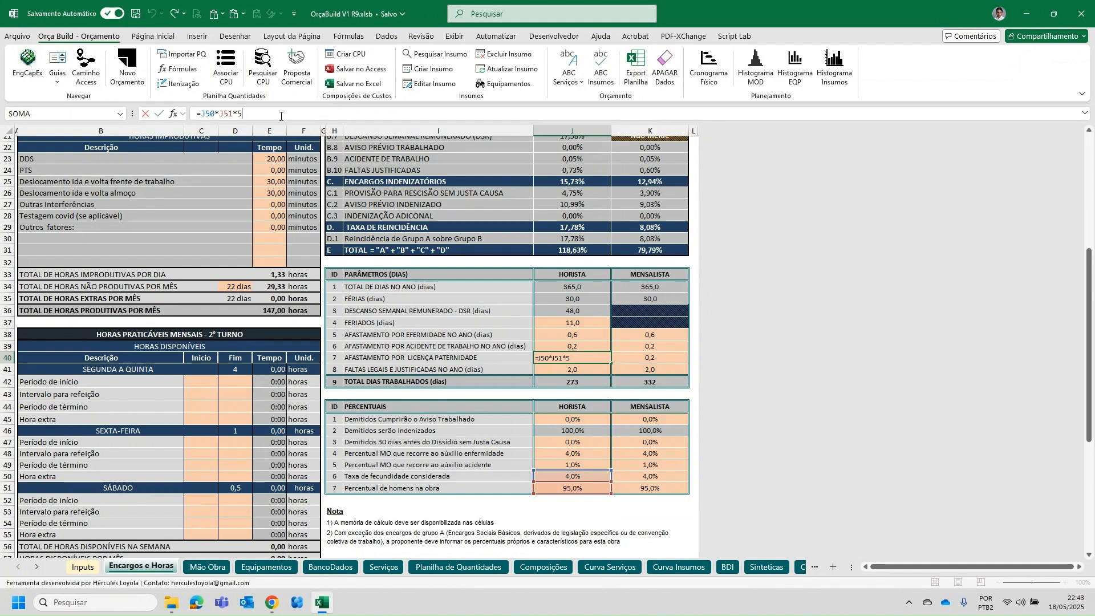
{"action": "key", "text": "Return"}
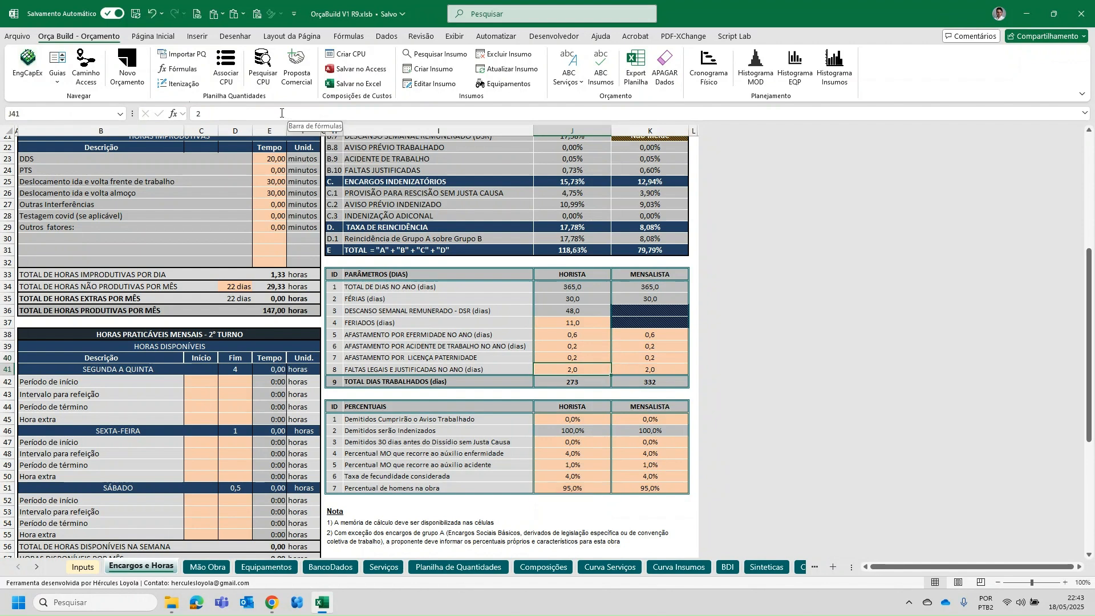
{"action": "left_click", "coordinate": [255, 112]}
{"action": "key", "text": "Return"}
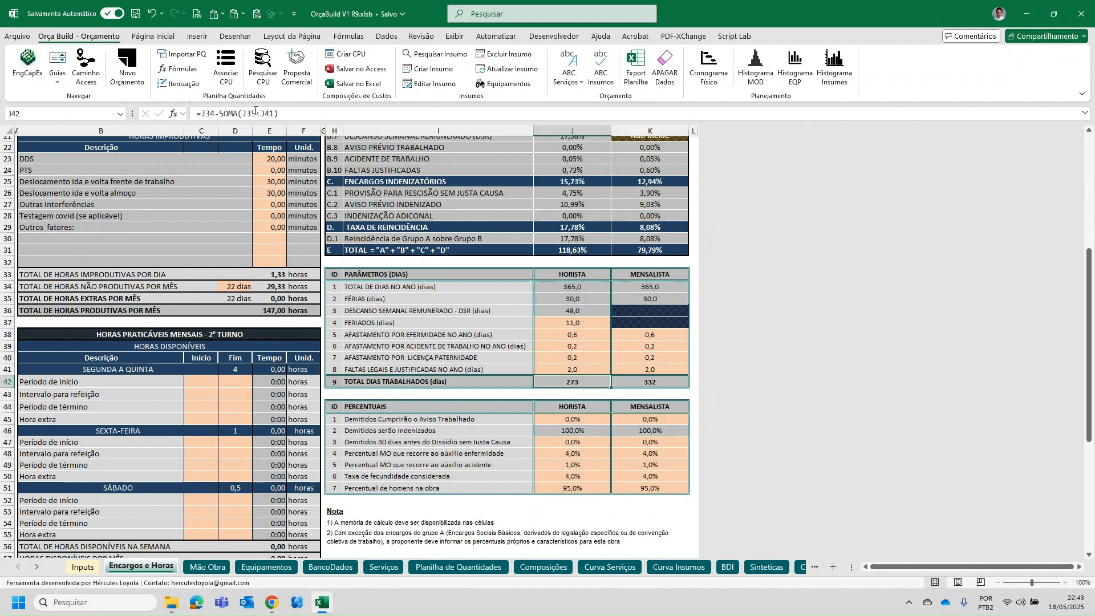
{"action": "left_click_drag", "start_coordinate": [587, 367], "coordinate": [626, 365]}
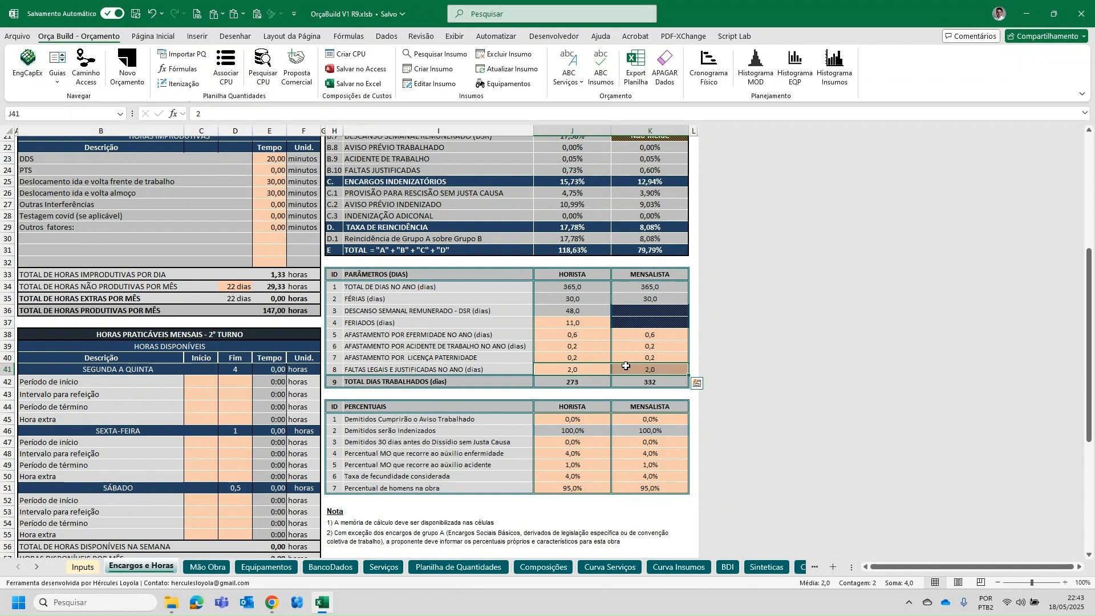
{"action": "left_click", "coordinate": [575, 371]}
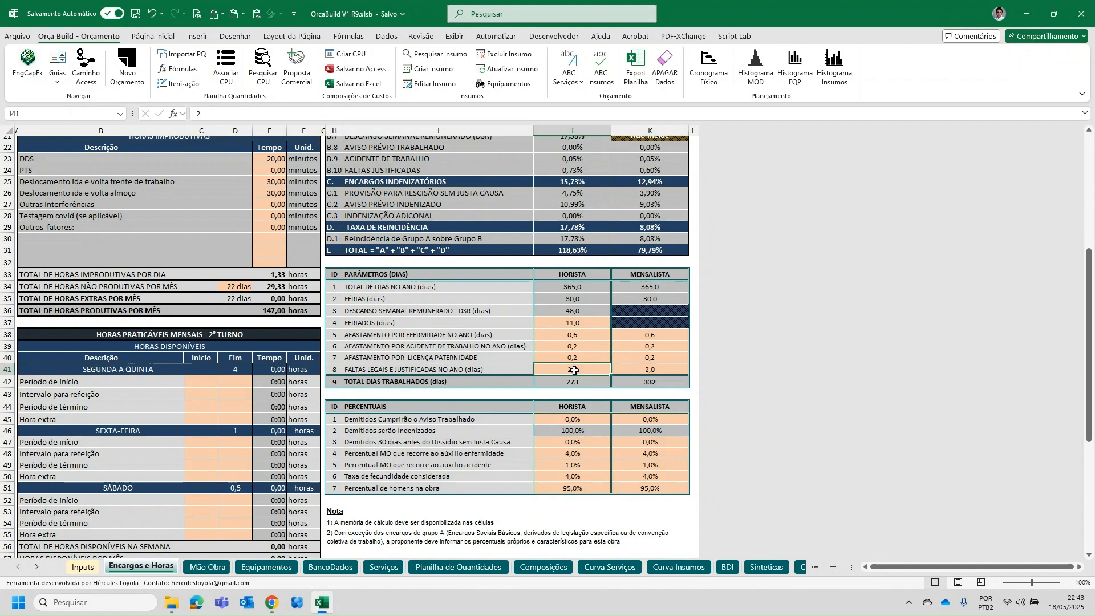
Step: Examine the horista total formula in Encargos Sociais, and review the charge groups alongside the Parâmetros (dias) and Percentuais tables
{"action": "scroll", "coordinate": [574, 405], "scroll_direction": "up", "scroll_amount": 4}
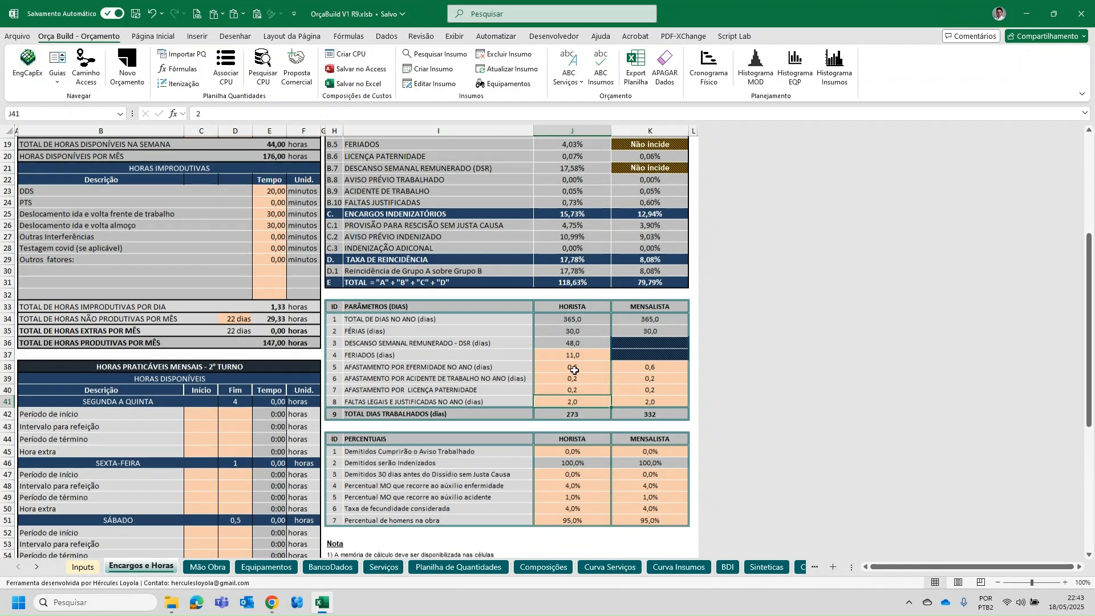
{"action": "left_click", "coordinate": [572, 387]}
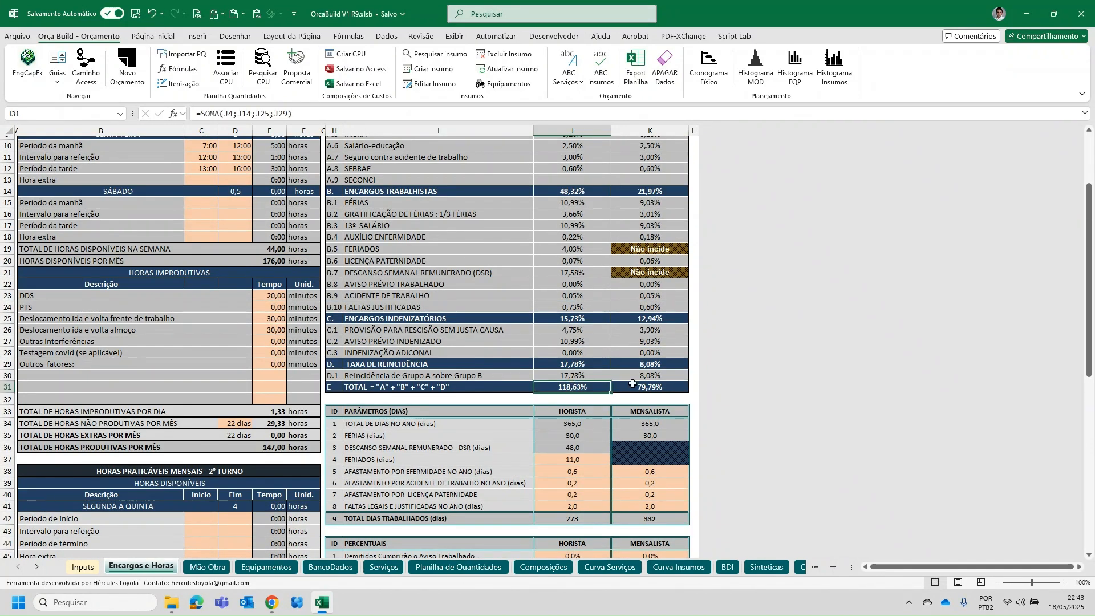
{"action": "scroll", "coordinate": [648, 386], "scroll_direction": "up", "scroll_amount": 3}
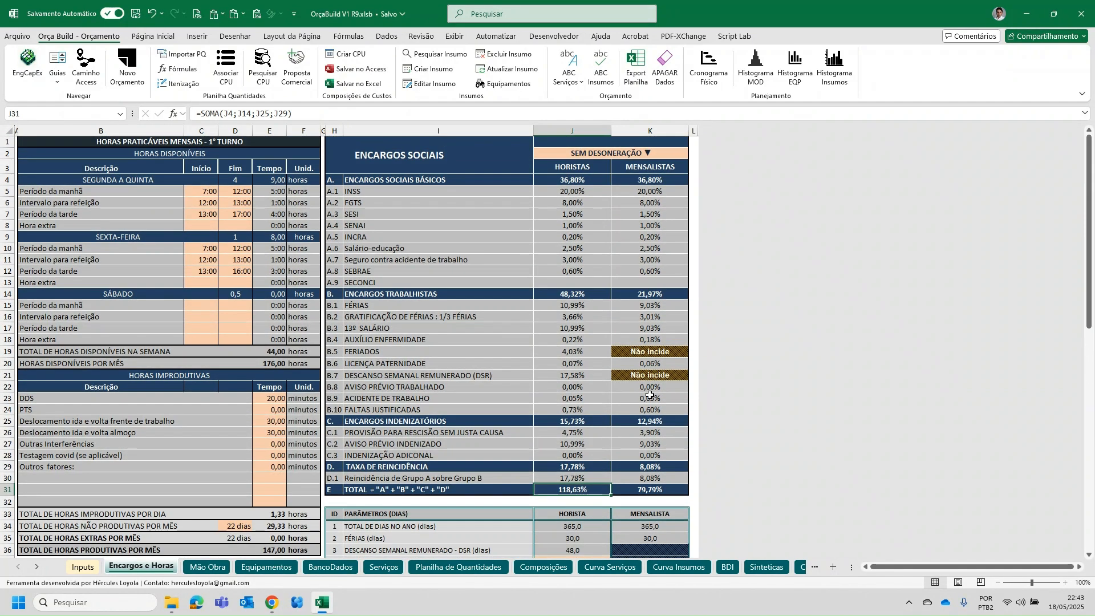
{"action": "scroll", "coordinate": [624, 370], "scroll_direction": "down", "scroll_amount": 5}
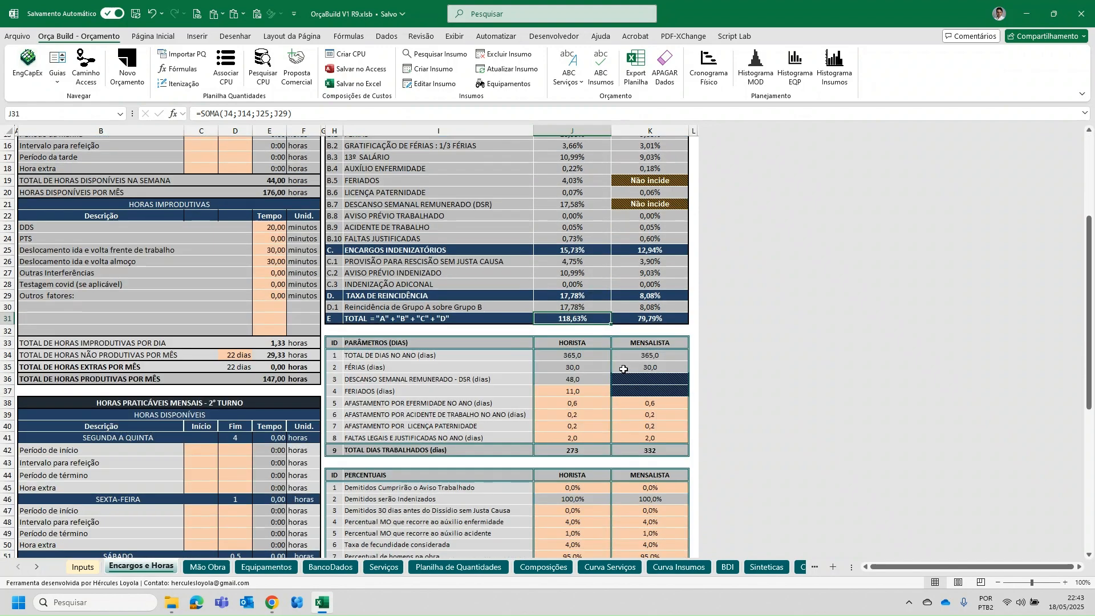
{"action": "scroll", "coordinate": [621, 369], "scroll_direction": "down", "scroll_amount": 1}
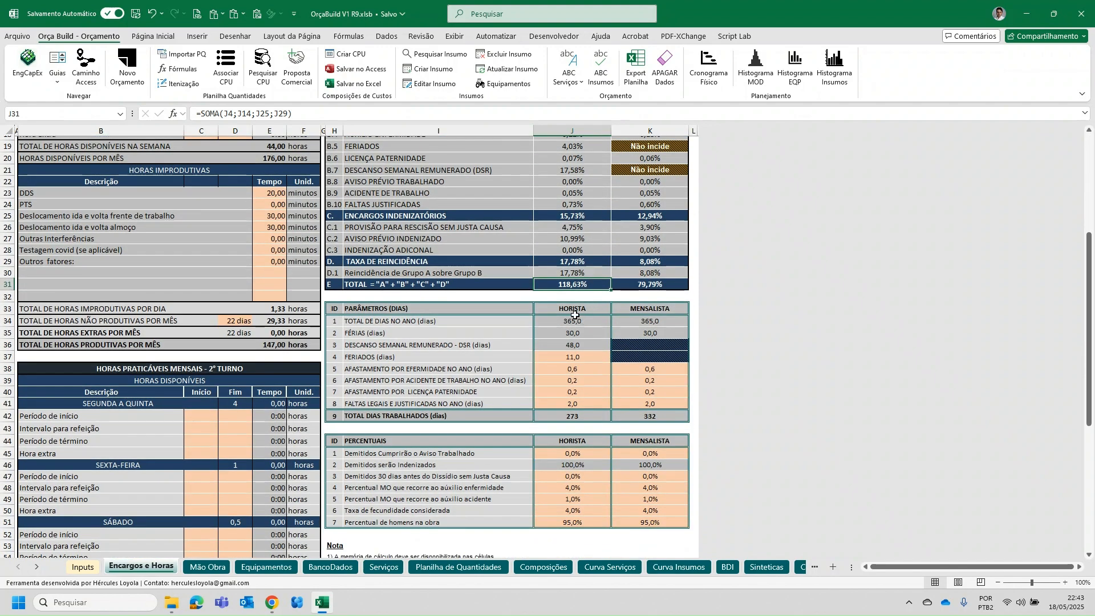
{"action": "scroll", "coordinate": [594, 365], "scroll_direction": "up", "scroll_amount": 4}
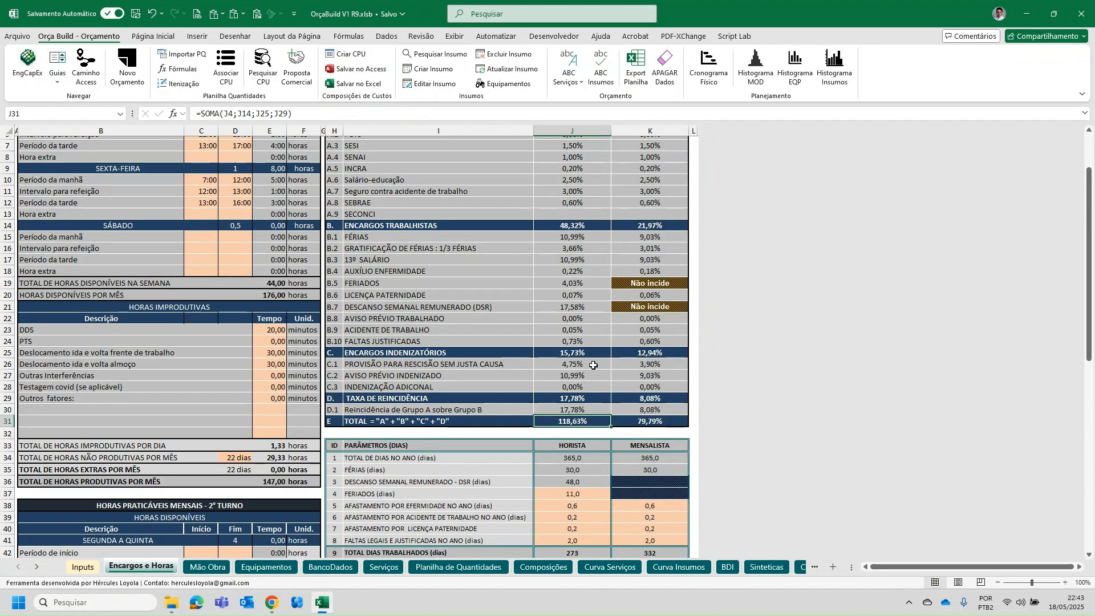
{"action": "scroll", "coordinate": [593, 365], "scroll_direction": "up", "scroll_amount": 2}
{"action": "left_click", "coordinate": [402, 188]}
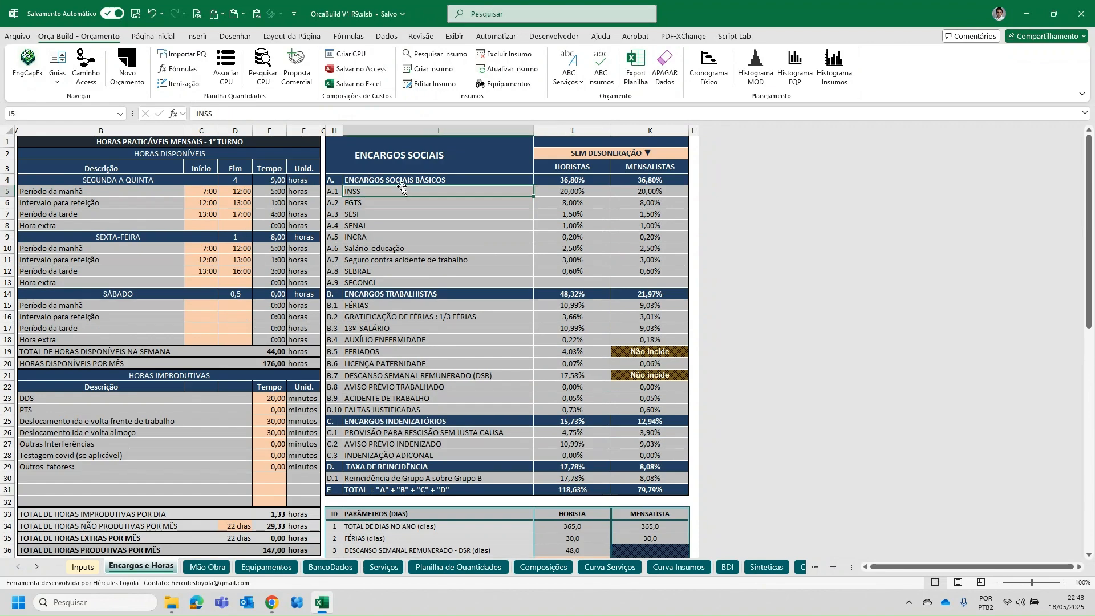
{"action": "scroll", "coordinate": [468, 250], "scroll_direction": "down", "scroll_amount": 3}
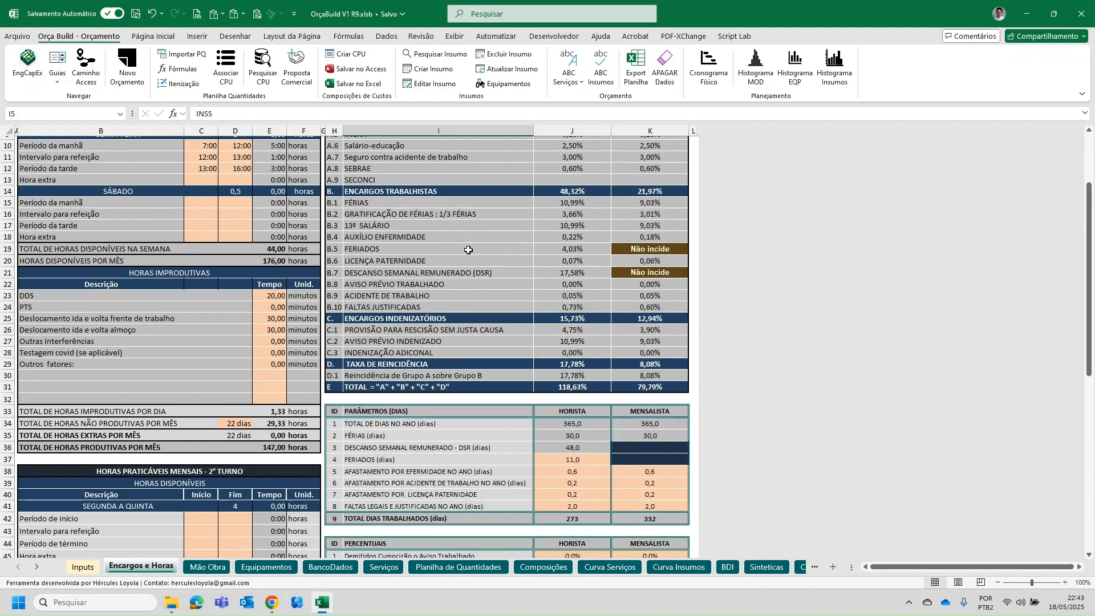
Step: Fill the Base column for all labour rows, IH0001 to IH0027, on the Mão Obra sheet with the base name OSV copied from Inputs
{"action": "left_click", "coordinate": [202, 567]}
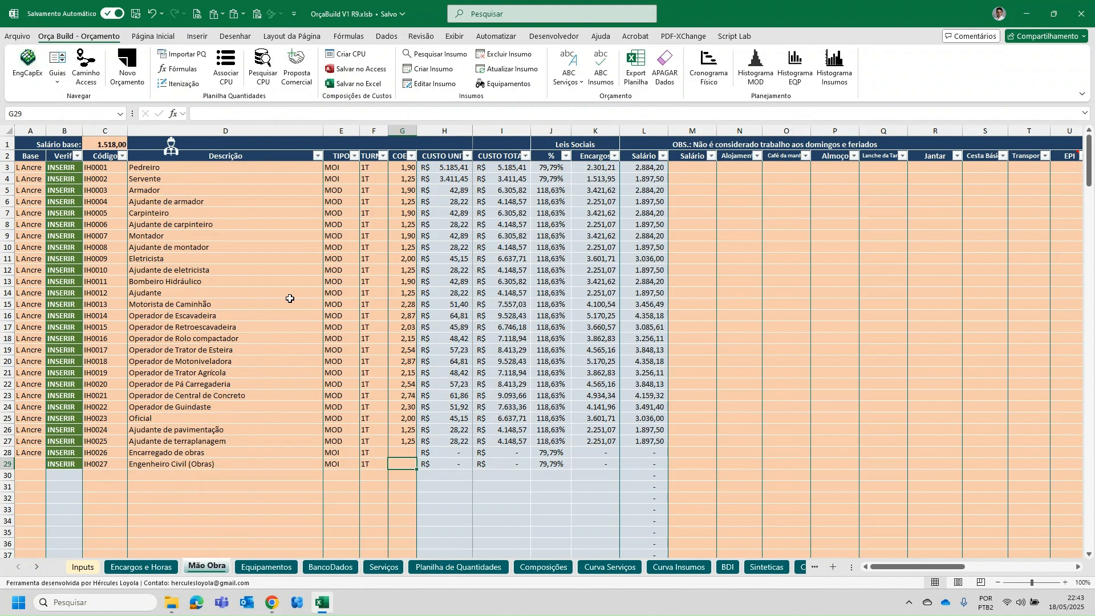
{"action": "left_click", "coordinate": [261, 232]}
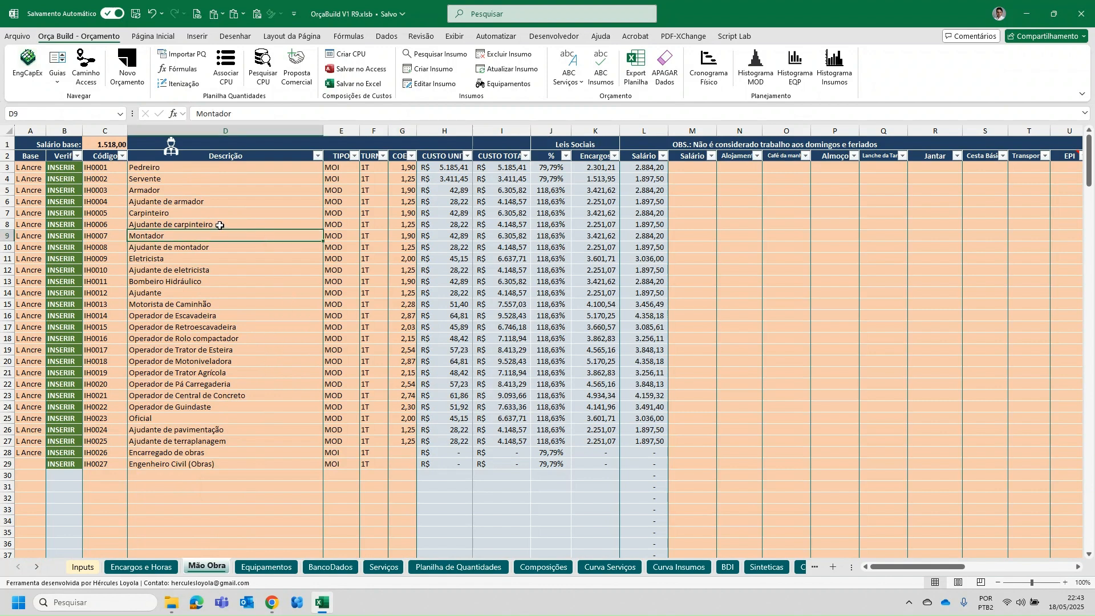
{"action": "left_click", "coordinate": [83, 567]}
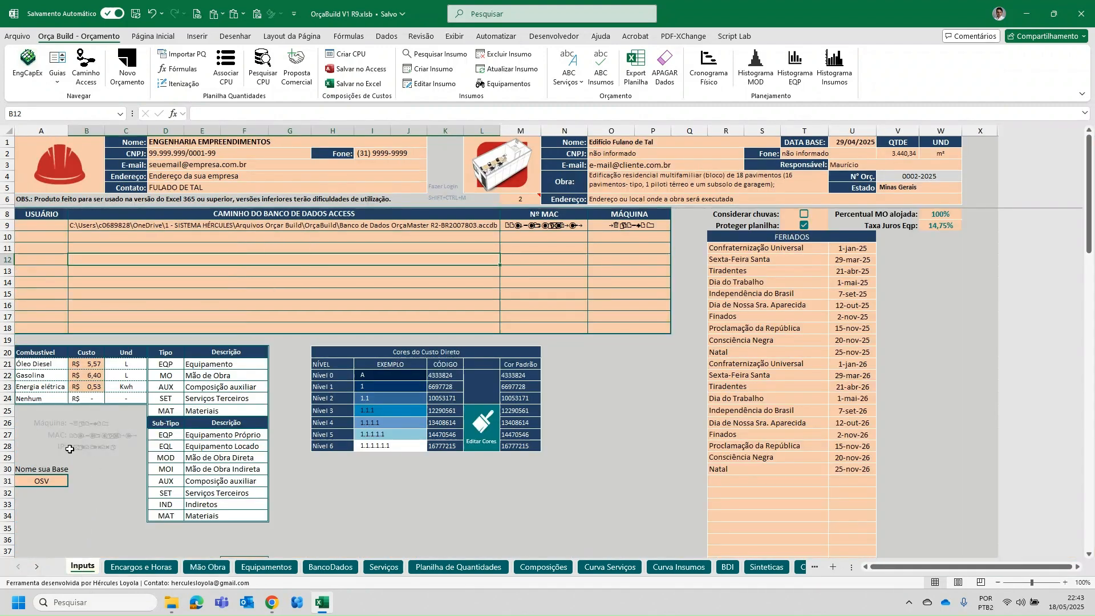
{"action": "left_click", "coordinate": [45, 482]}
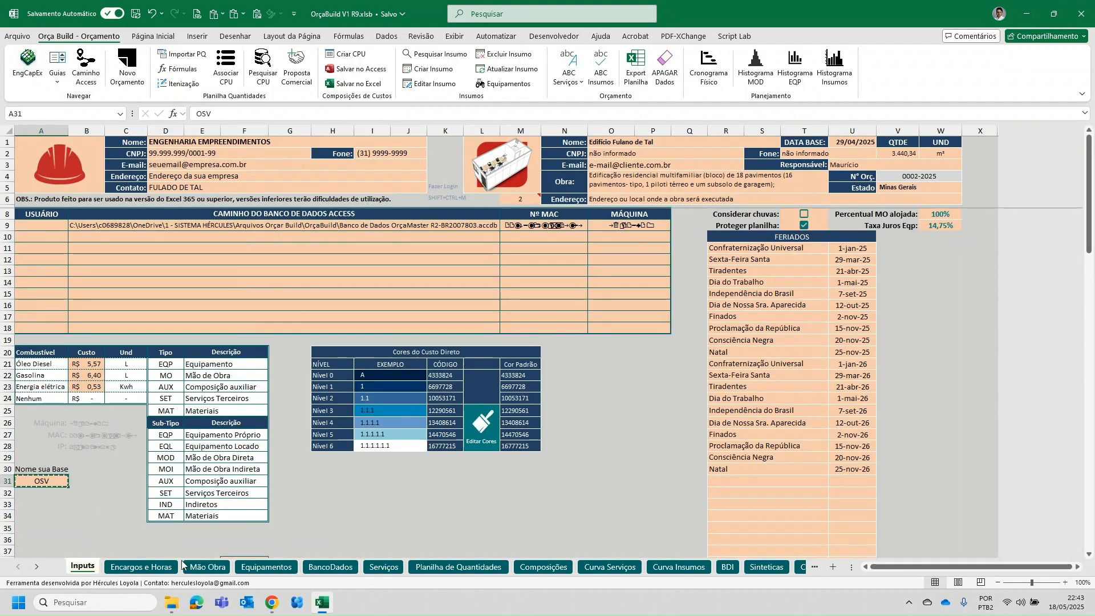
{"action": "left_click", "coordinate": [207, 566]}
{"action": "left_click_drag", "start_coordinate": [25, 168], "coordinate": [23, 463]}
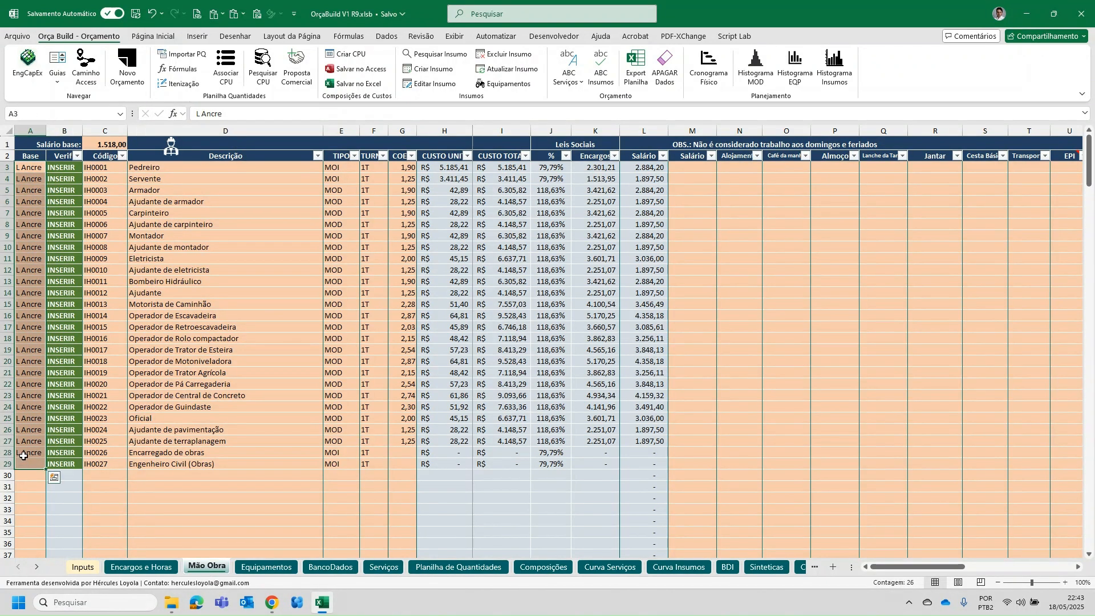
{"action": "right_click", "coordinate": [23, 461]}
{"action": "left_click", "coordinate": [68, 159]}
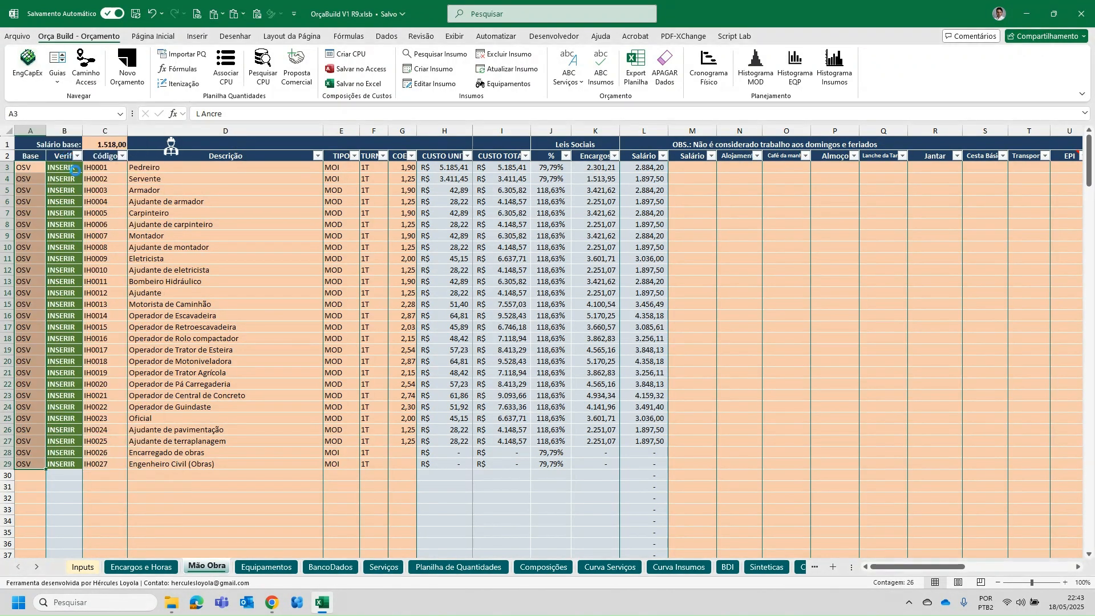
{"action": "left_click", "coordinate": [203, 295]}
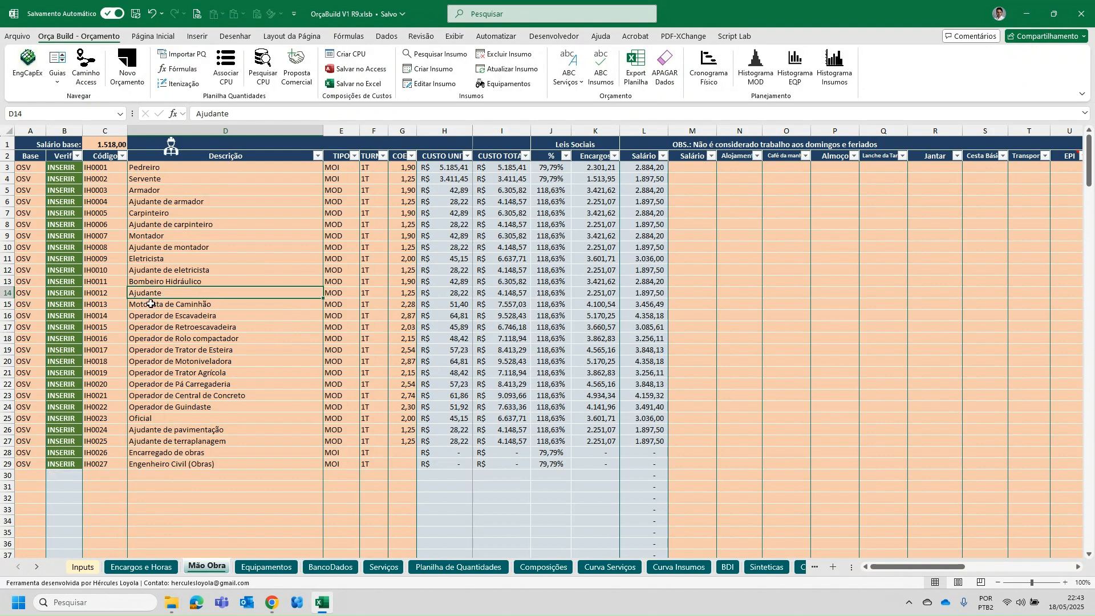
Step: Inspect the base, insertion-check formula, code, description and type options of the labour entries on the Mão Obra sheet
{"action": "left_click", "coordinate": [26, 326]}
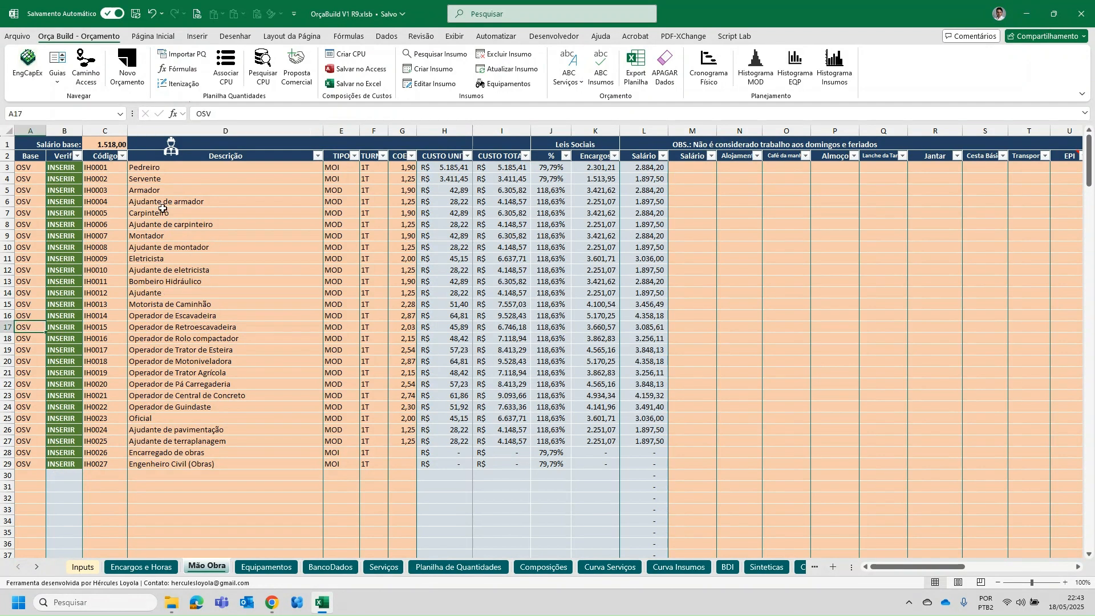
{"action": "left_click", "coordinate": [63, 200]}
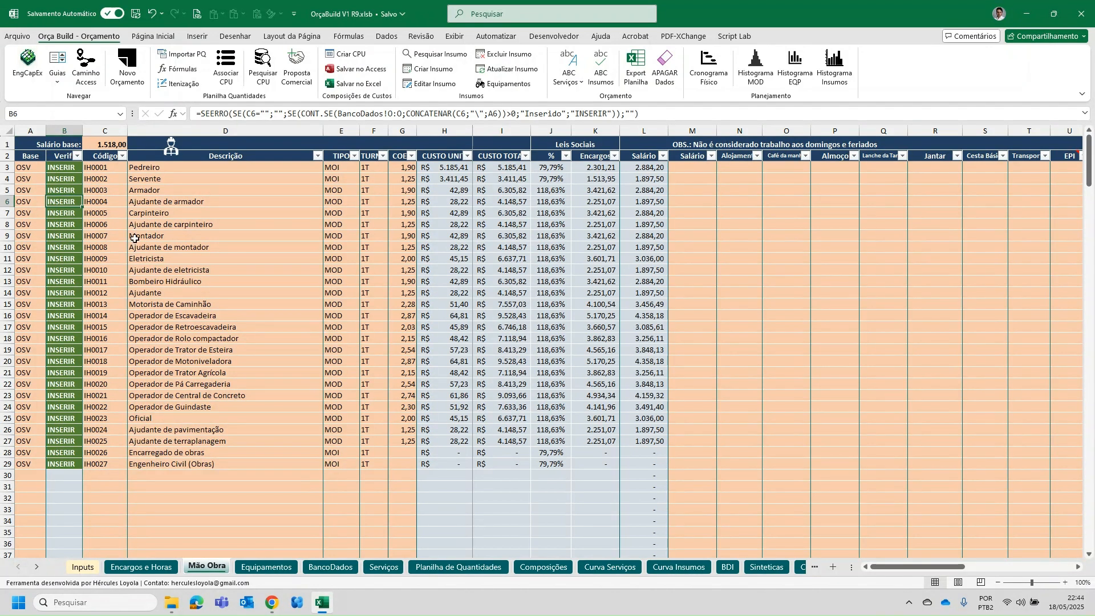
{"action": "left_click", "coordinate": [107, 189]}
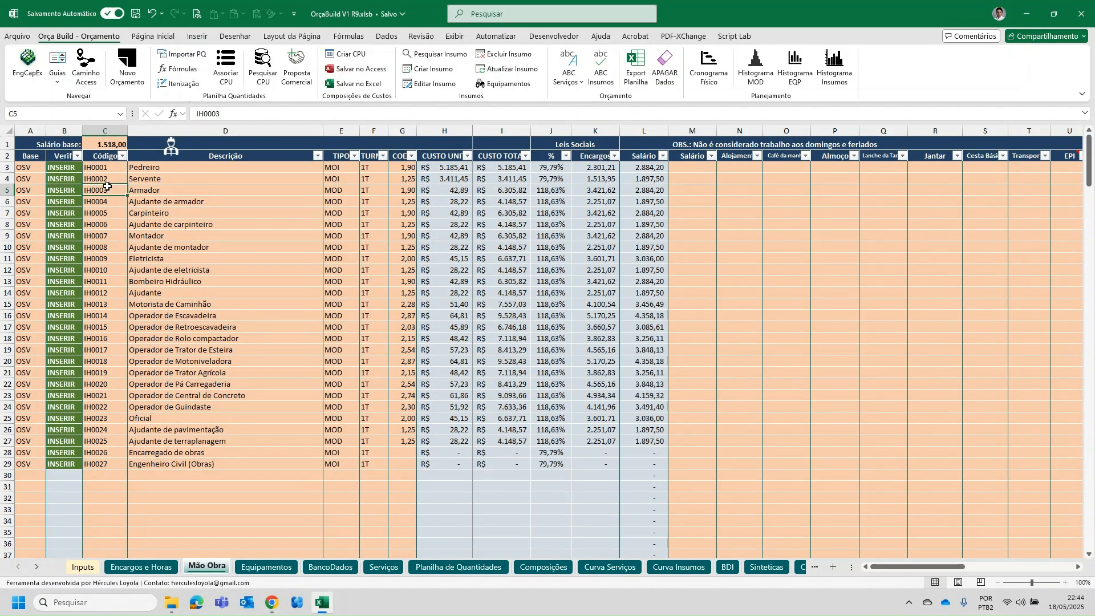
{"action": "left_click", "coordinate": [153, 190]}
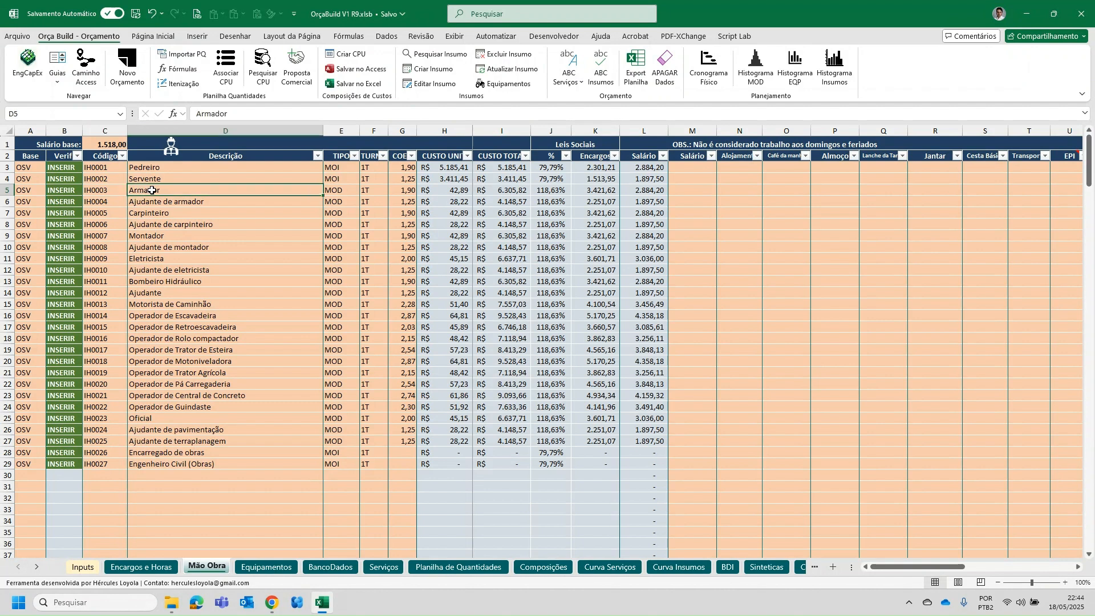
{"action": "left_click", "coordinate": [334, 191]}
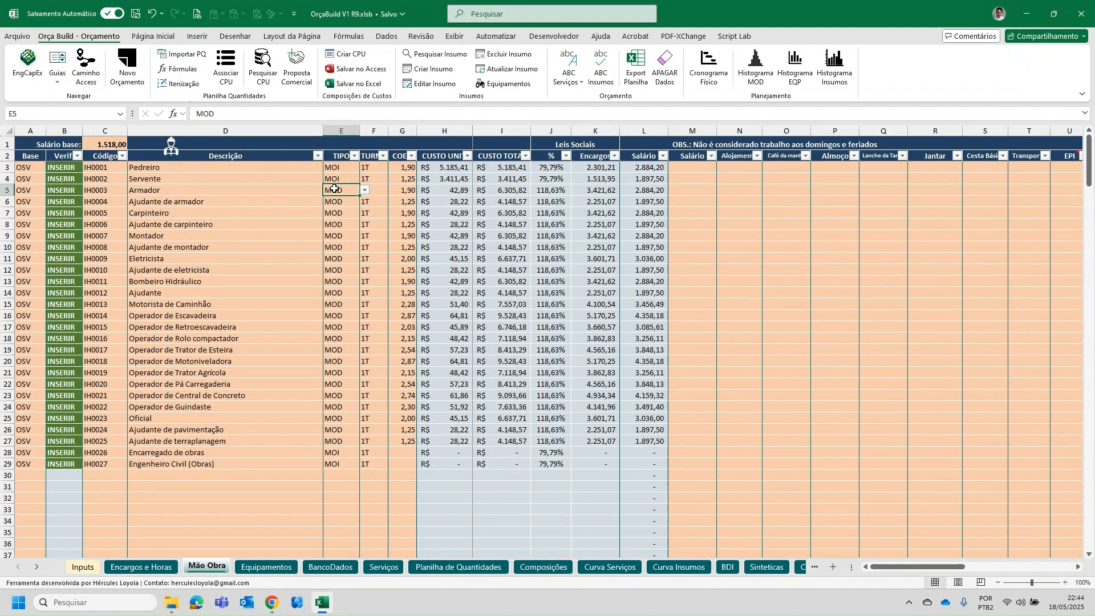
{"action": "left_click", "coordinate": [364, 191]}
{"action": "left_click", "coordinate": [344, 181]}
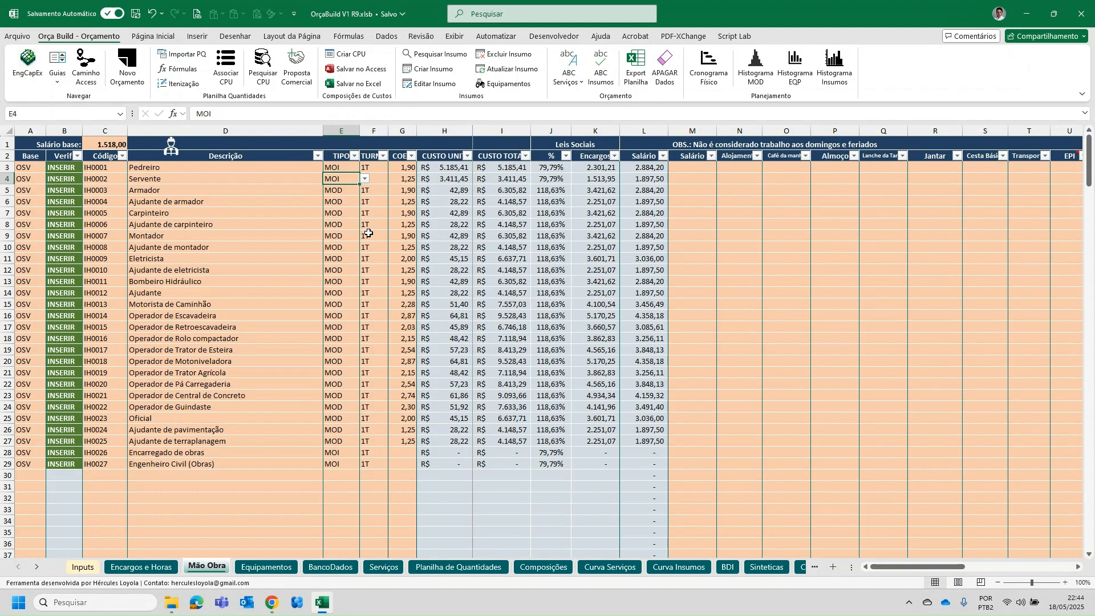
{"action": "left_click", "coordinate": [220, 211]}
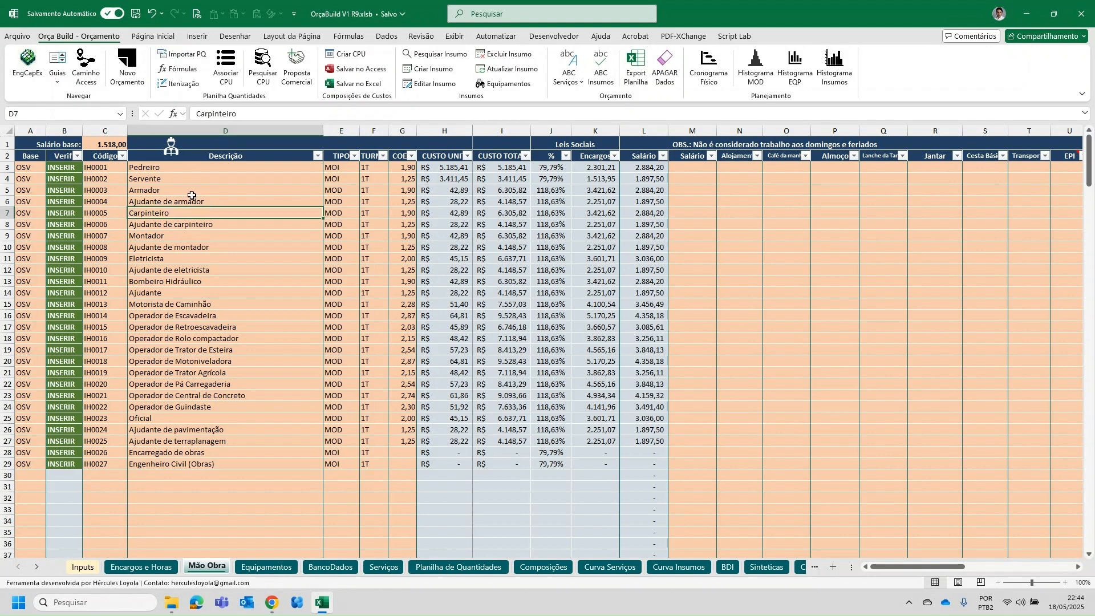
Step: Inspect the base salary, the labour coefficients, and the Pedreiro row's calculated salary formula and manual salary cell
{"action": "left_click", "coordinate": [87, 145]}
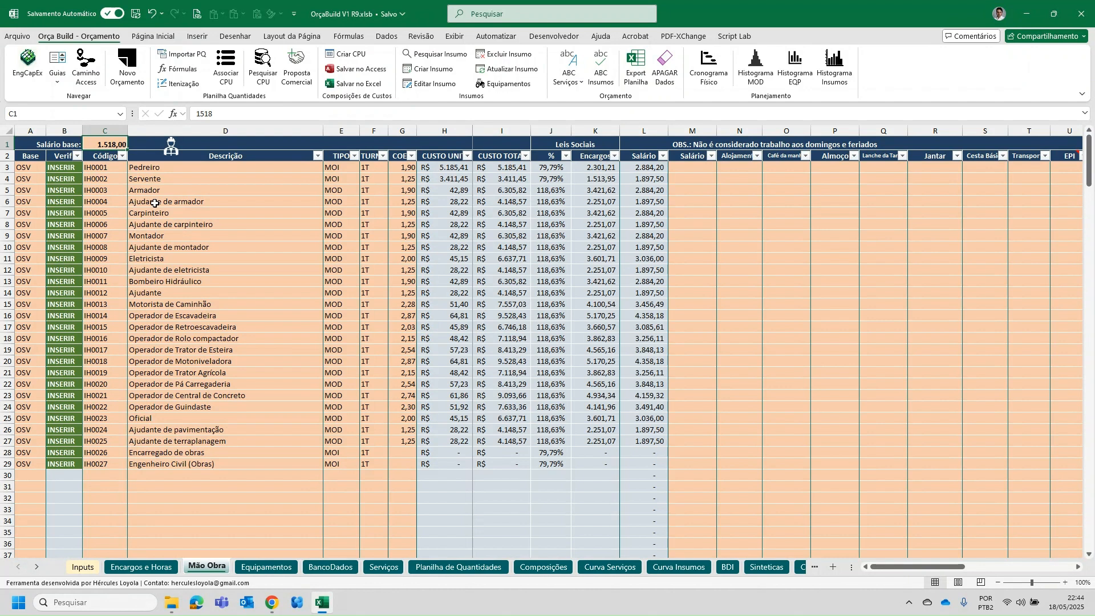
{"action": "left_click", "coordinate": [240, 248]}
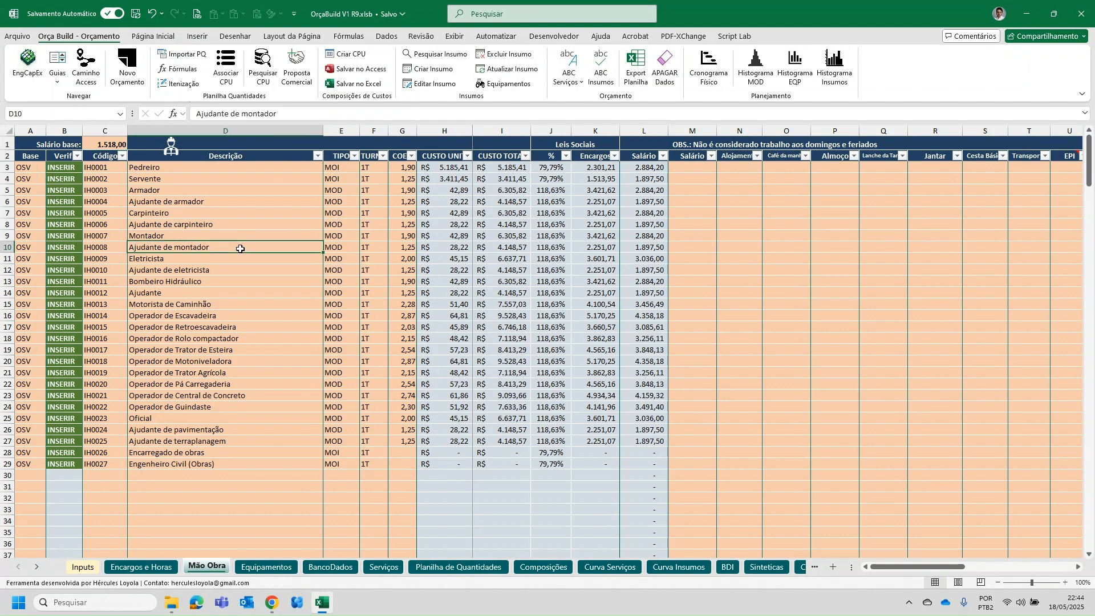
{"action": "left_click", "coordinate": [405, 180]}
{"action": "left_click", "coordinate": [410, 220]}
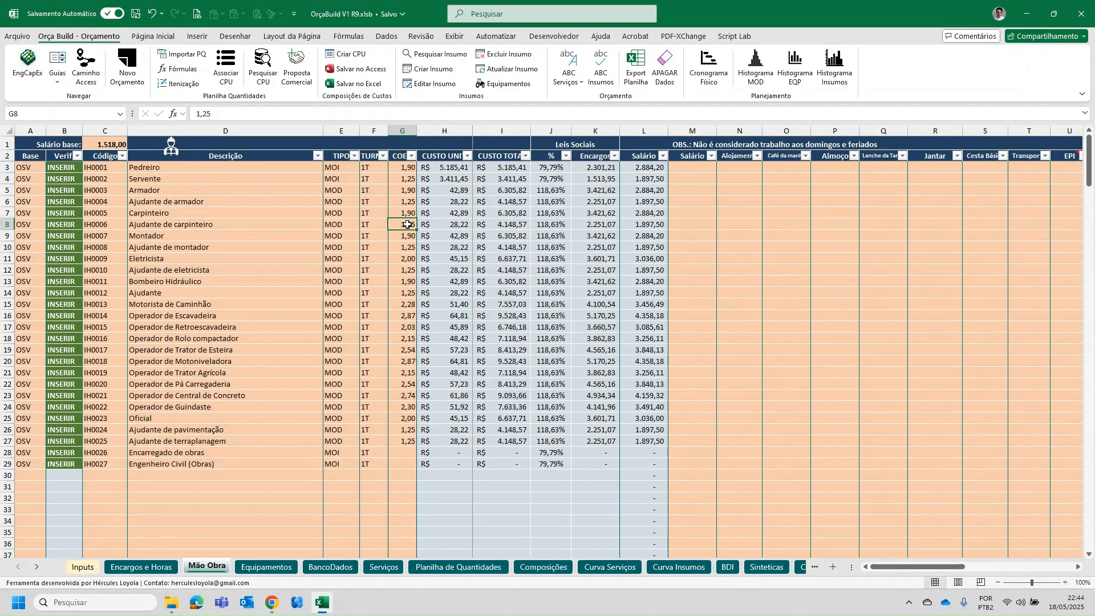
{"action": "left_click", "coordinate": [408, 244]}
{"action": "left_click", "coordinate": [405, 168]}
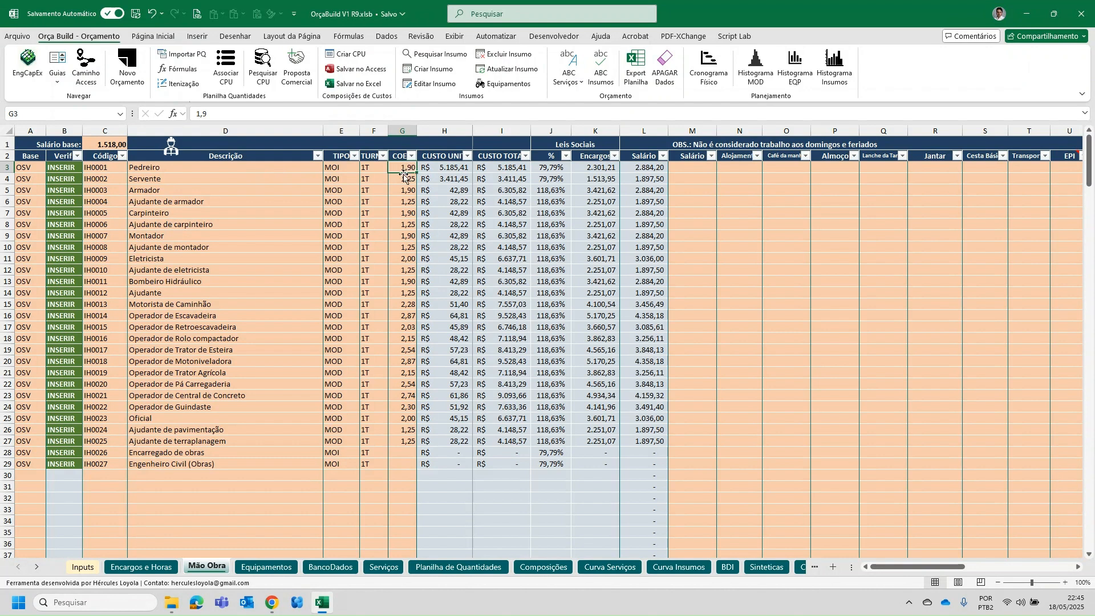
{"action": "left_click", "coordinate": [657, 168]}
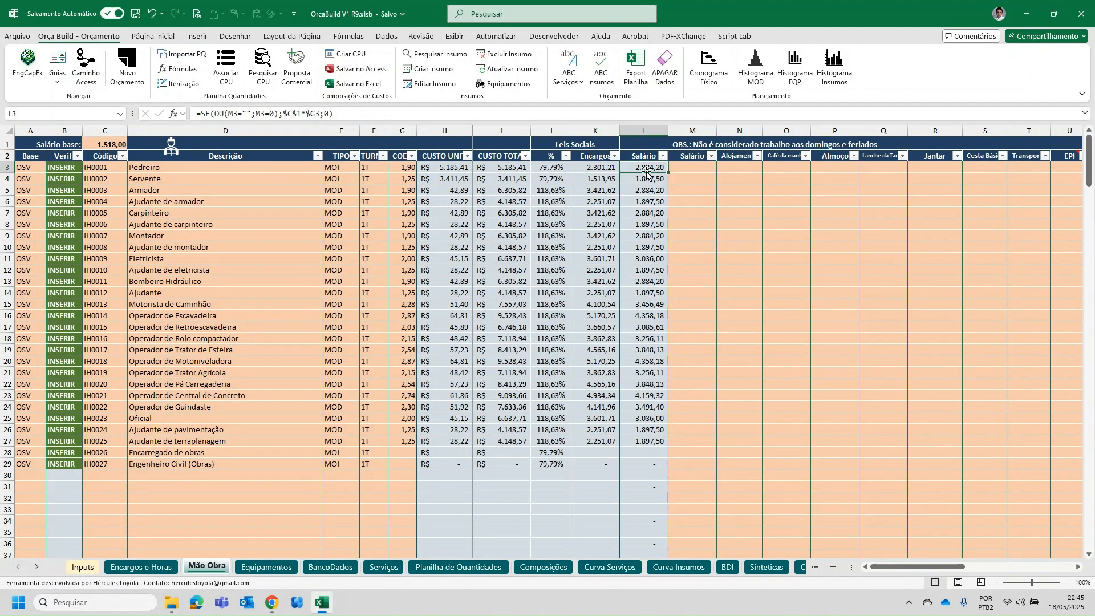
{"action": "left_click", "coordinate": [680, 169]}
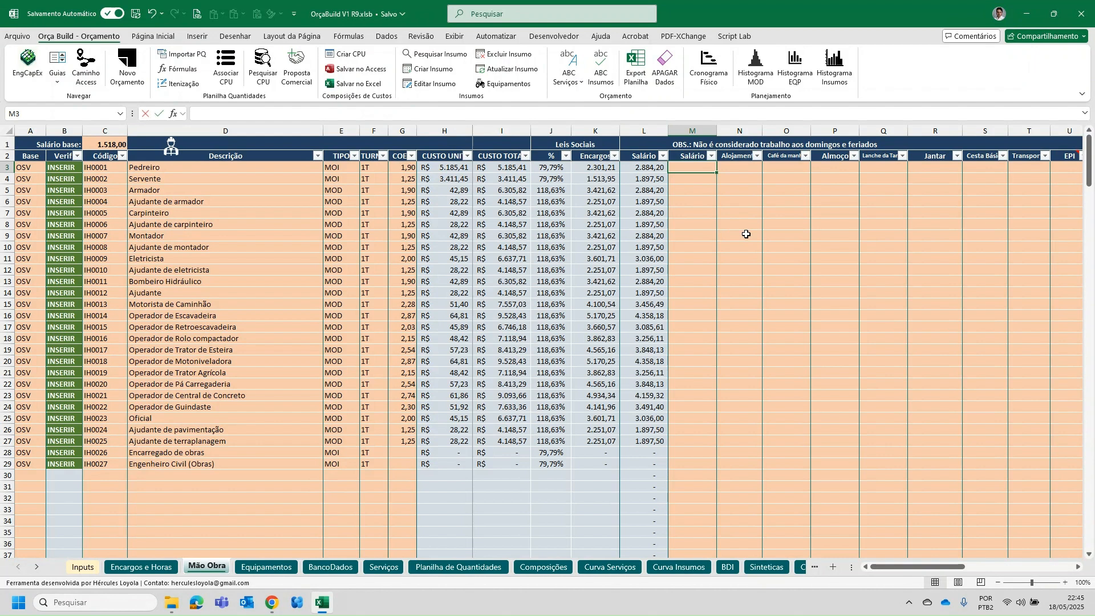
Step: Enter a manual salary of 2200 for the Pedreiro row on the Mão Obra sheet
{"action": "type", "text": "2200"}
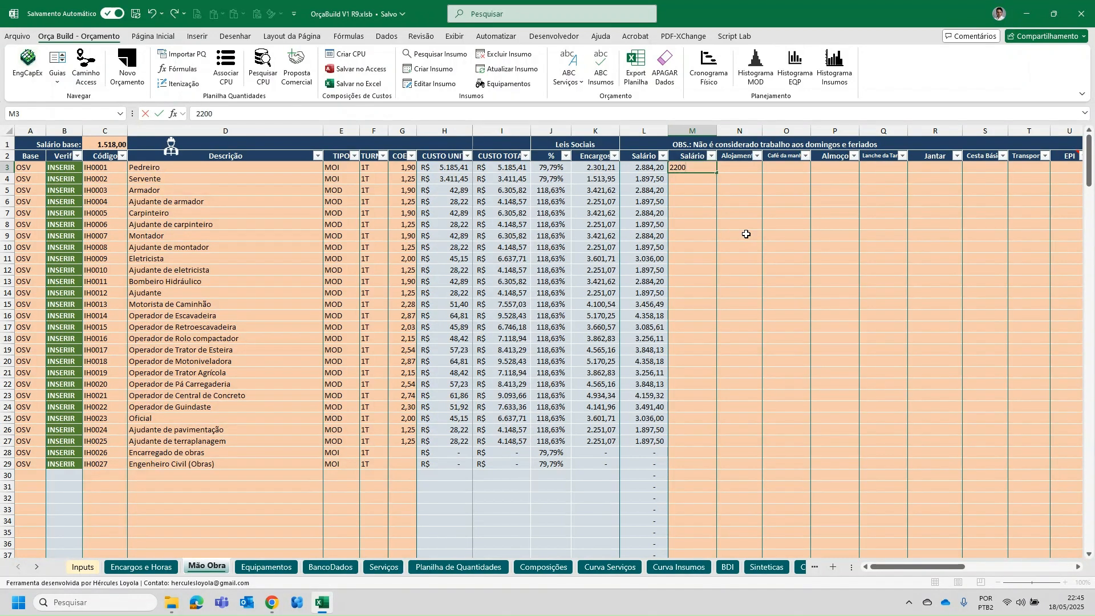
{"action": "key", "text": "Return"}
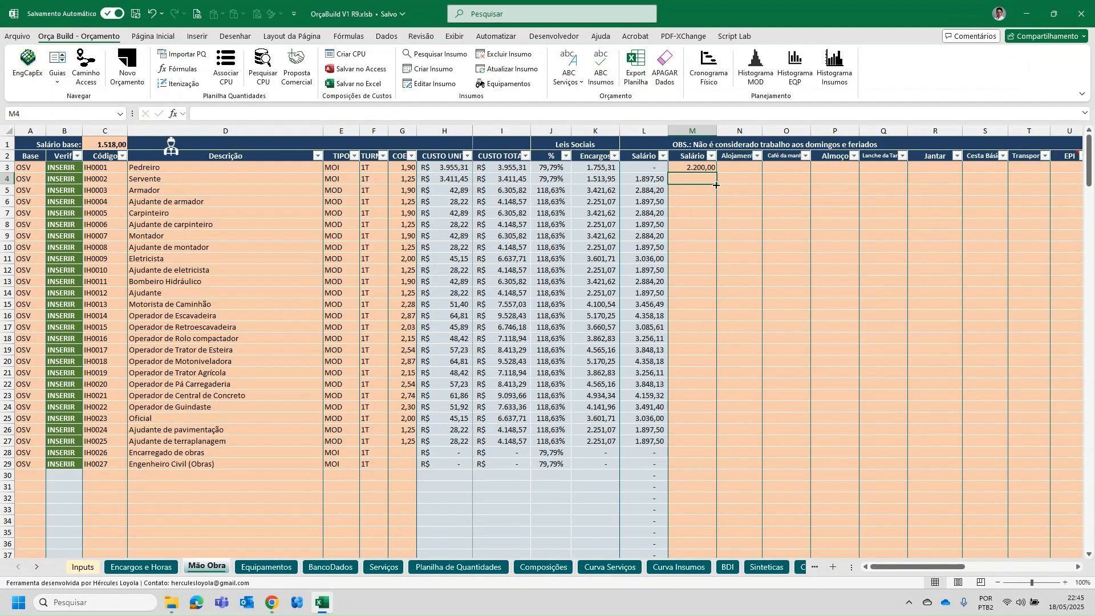
{"action": "left_click", "coordinate": [701, 167]}
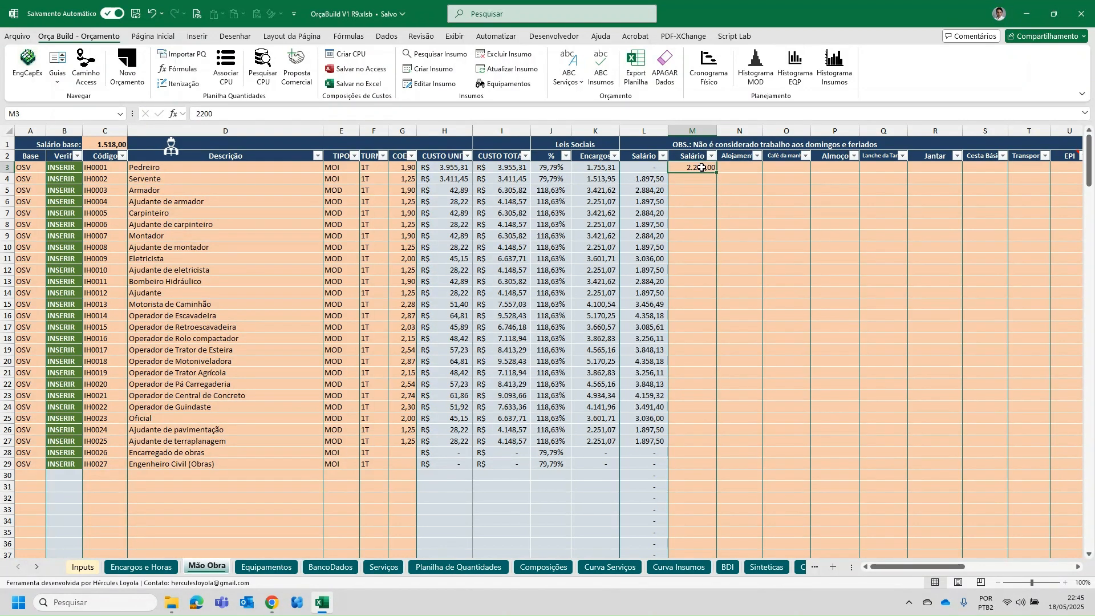
{"action": "left_click", "coordinate": [406, 170]}
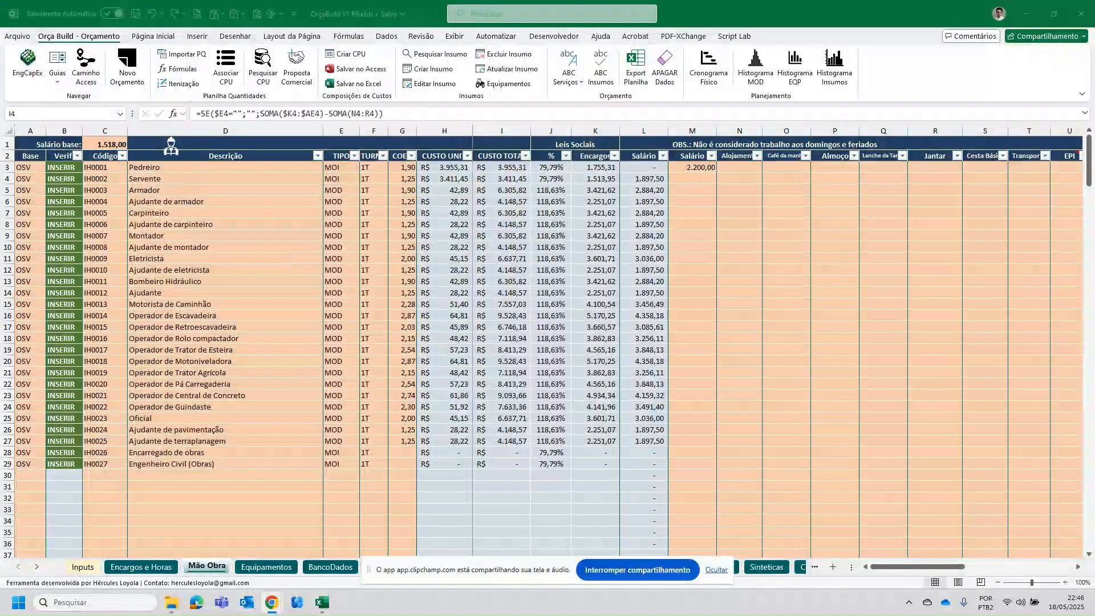
{"action": "left_click", "coordinate": [716, 570]}
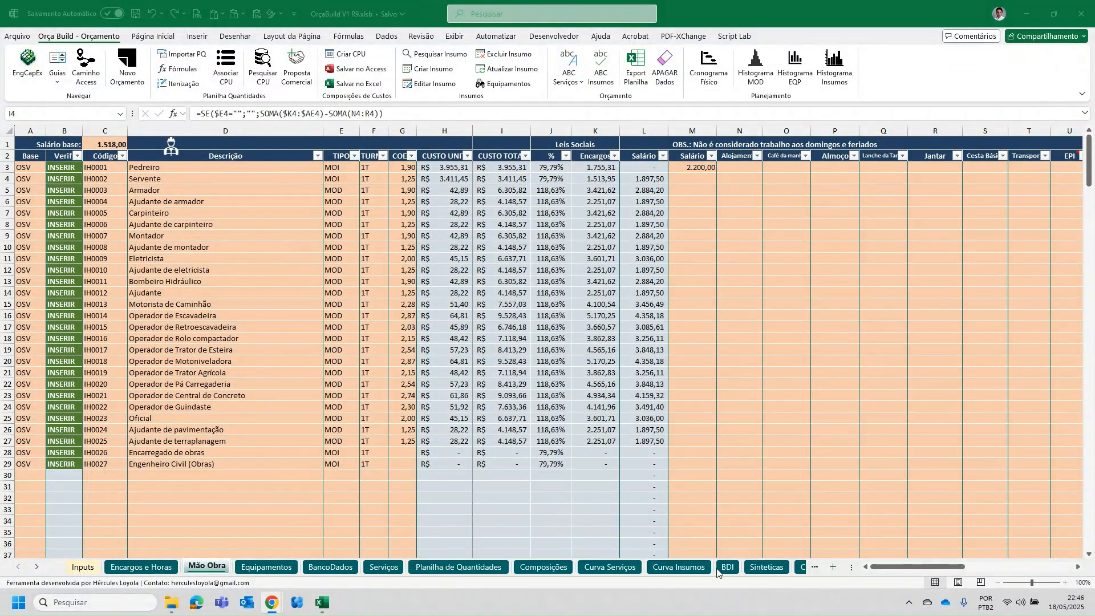
{"action": "left_click", "coordinate": [713, 181]}
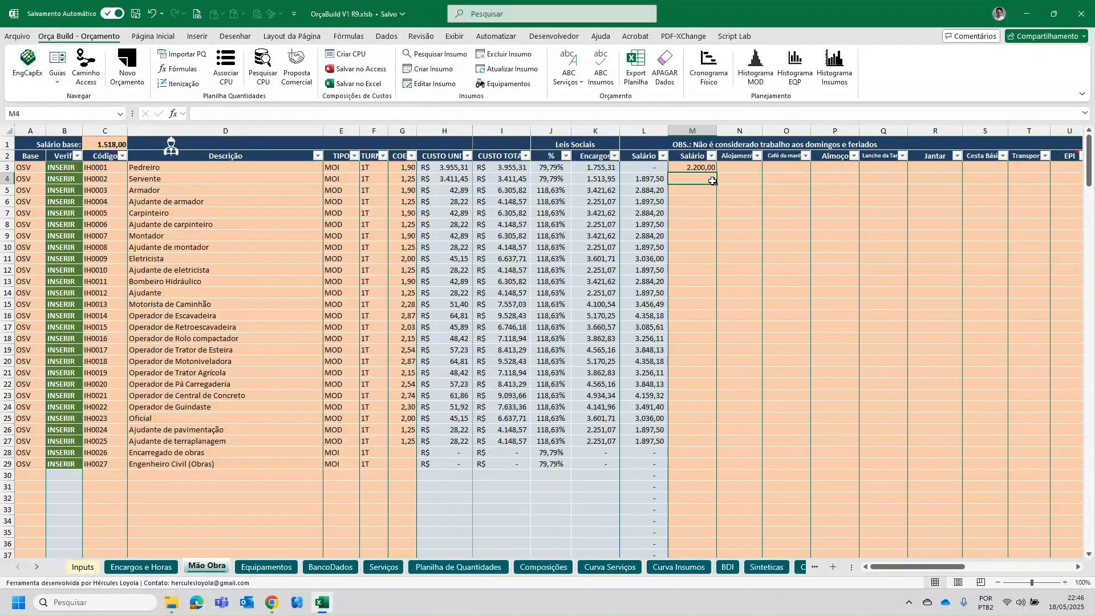
Step: Compare the calculated salary formulas of the Pedreiro and Servente rows
{"action": "left_click", "coordinate": [641, 167]}
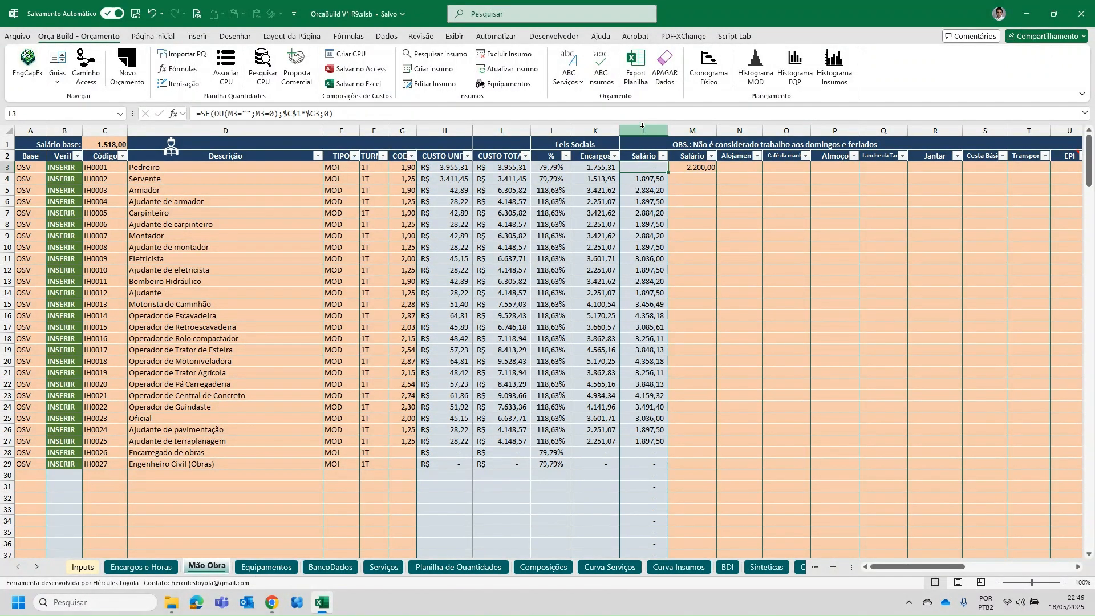
{"action": "left_click", "coordinate": [643, 131]}
{"action": "left_click", "coordinate": [645, 178]}
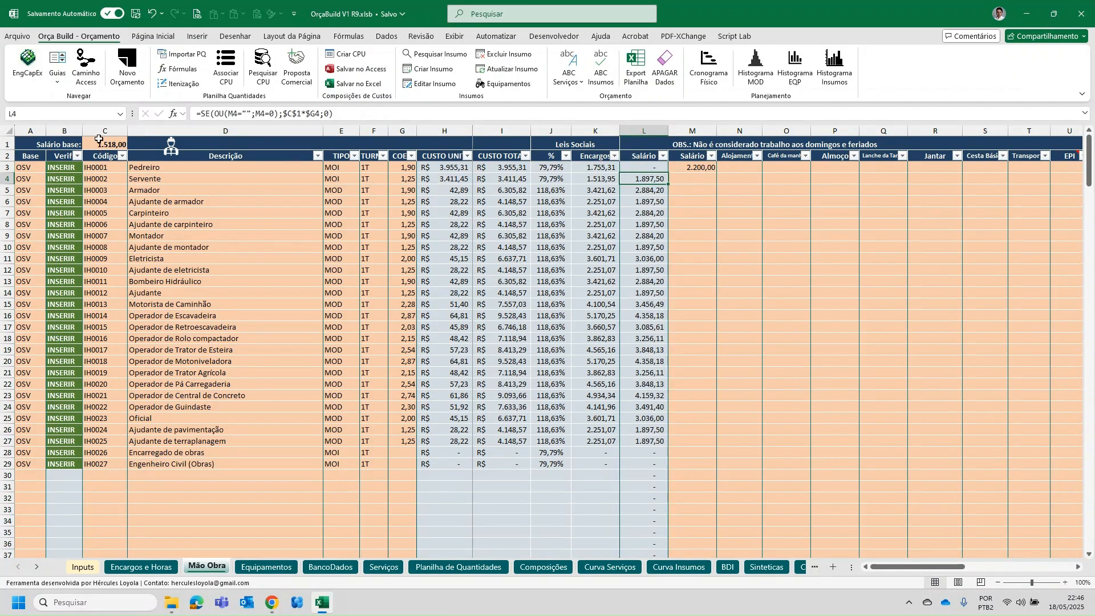
{"action": "left_click", "coordinate": [652, 168]}
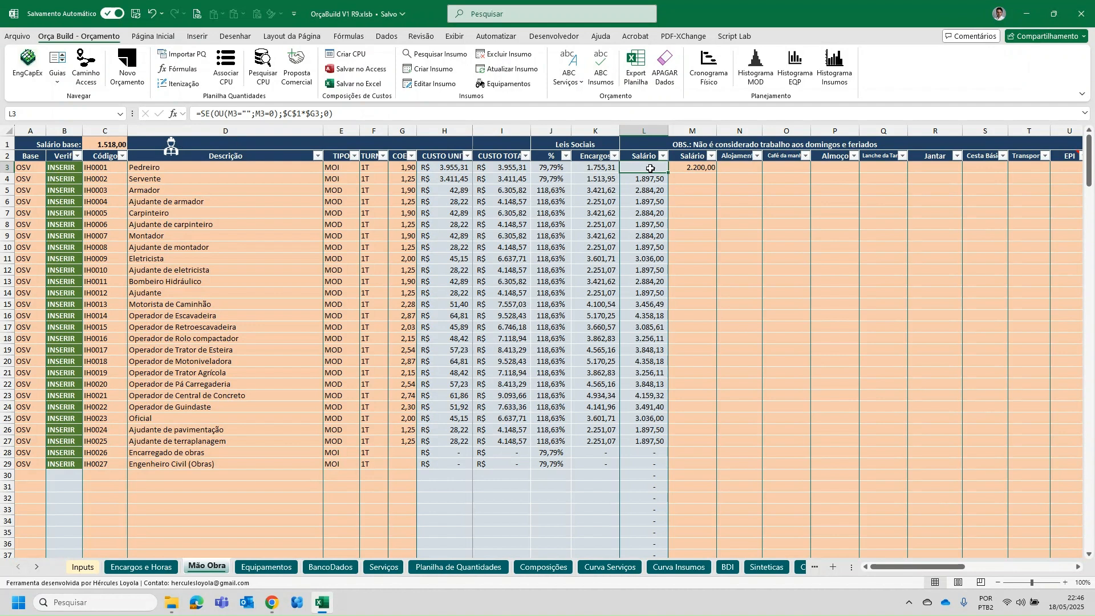
Step: Clear the manual salary of the Pedreiro row
{"action": "left_click", "coordinate": [693, 169]}
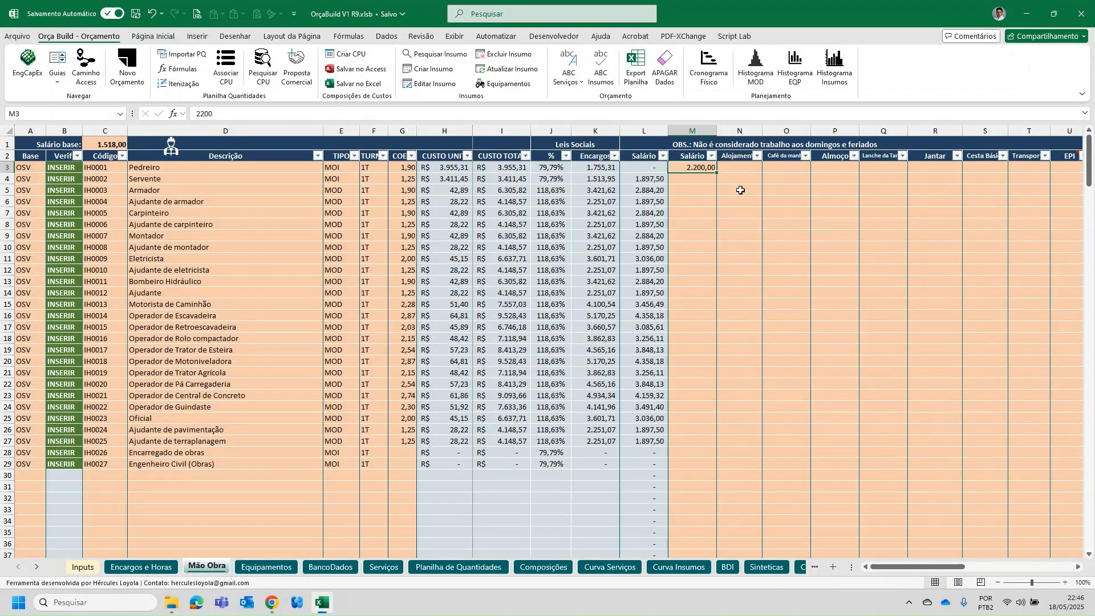
{"action": "key", "text": "Delete"}
{"action": "left_click", "coordinate": [693, 327]}
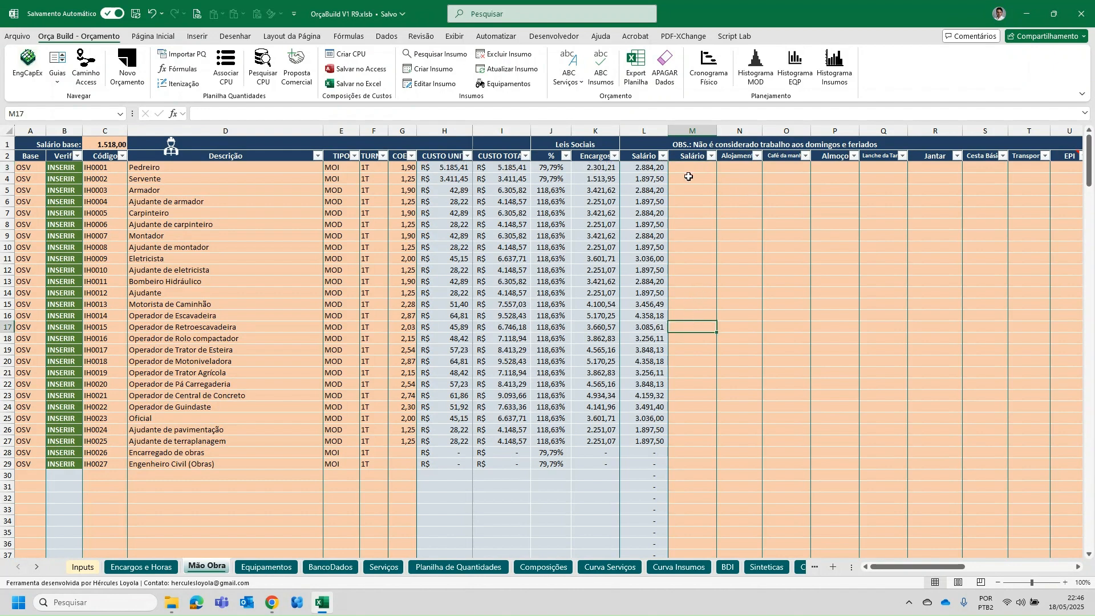
Step: Review the labour coefficients and the list of descriptions from Pedreiro to Engenheiro Civil (Obras)
{"action": "left_click", "coordinate": [401, 237]}
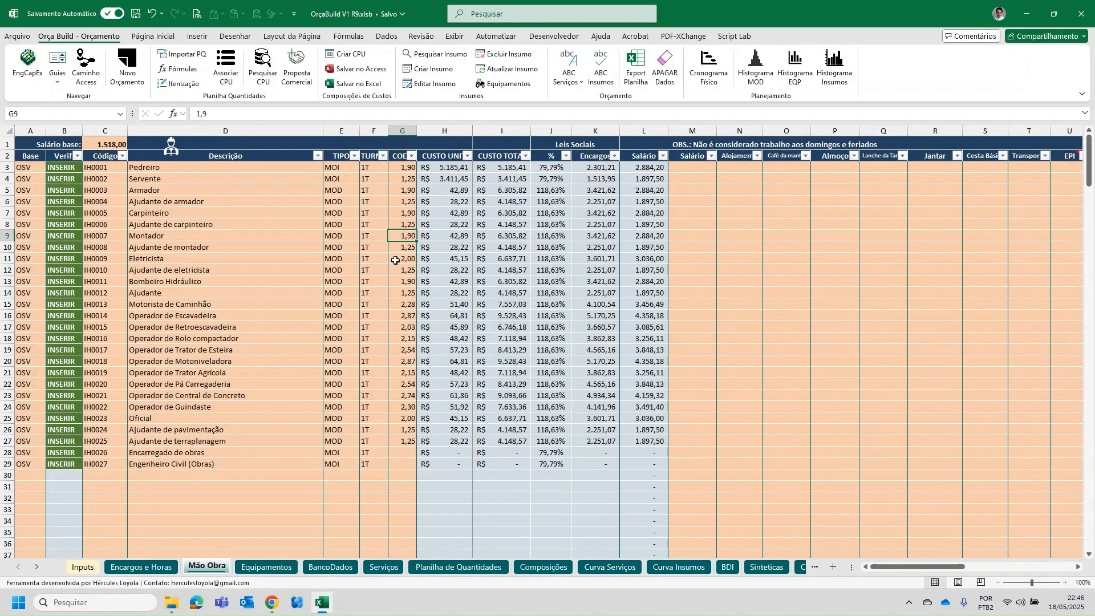
{"action": "left_click", "coordinate": [240, 193]}
{"action": "left_click", "coordinate": [171, 168]}
{"action": "left_click_drag", "start_coordinate": [171, 168], "coordinate": [291, 465]}
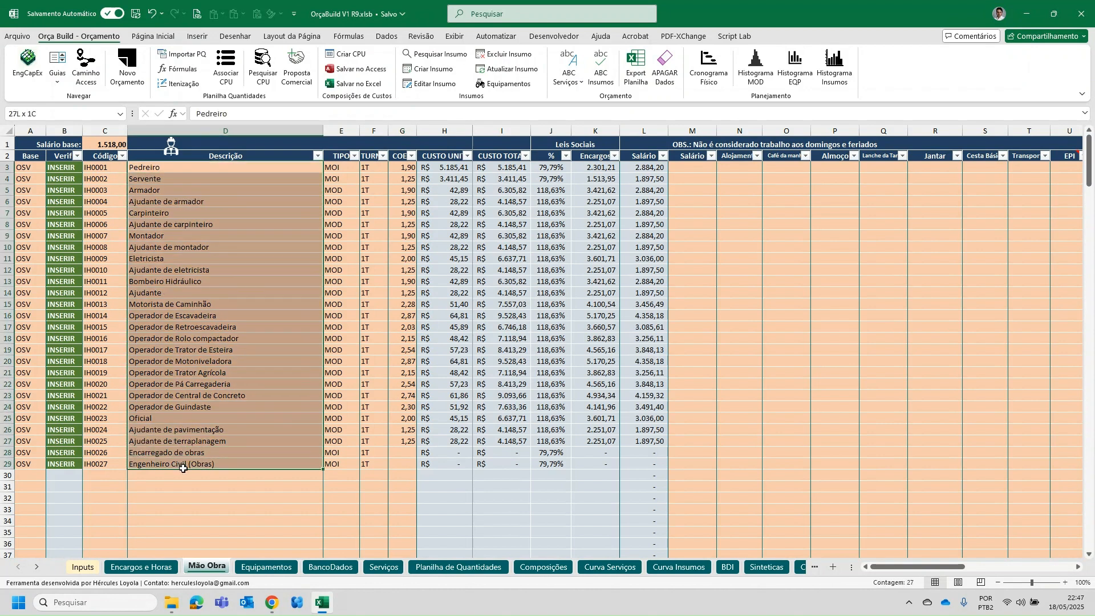
{"action": "left_click", "coordinate": [335, 280]}
Step: Set the labour type of the Servente and Pedreiro rows to MOD
{"action": "left_click", "coordinate": [347, 179]}
{"action": "left_click", "coordinate": [365, 179]}
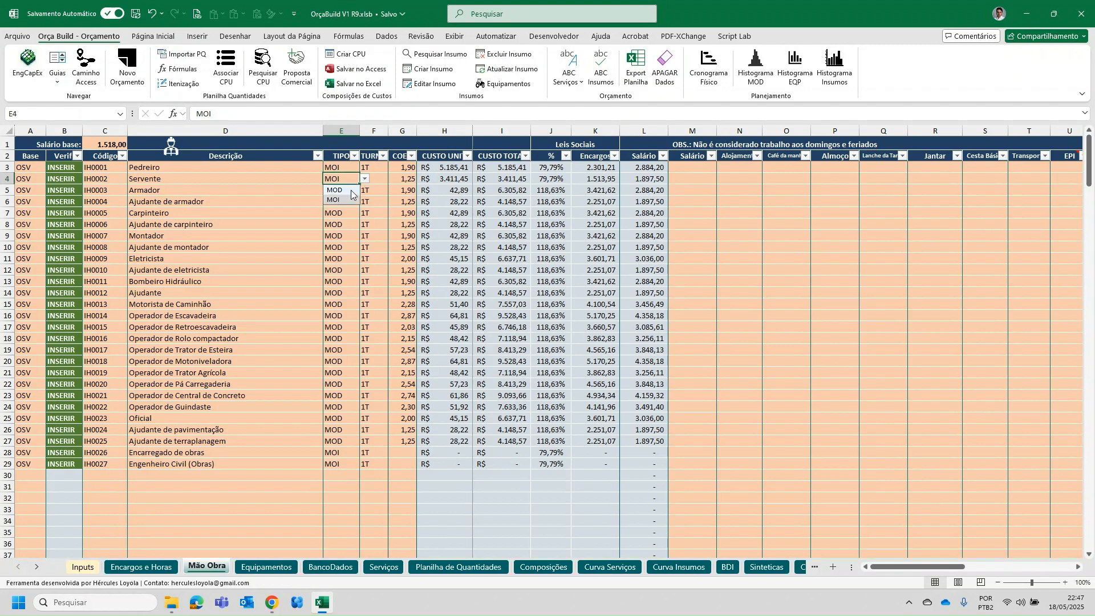
{"action": "left_click", "coordinate": [349, 193]}
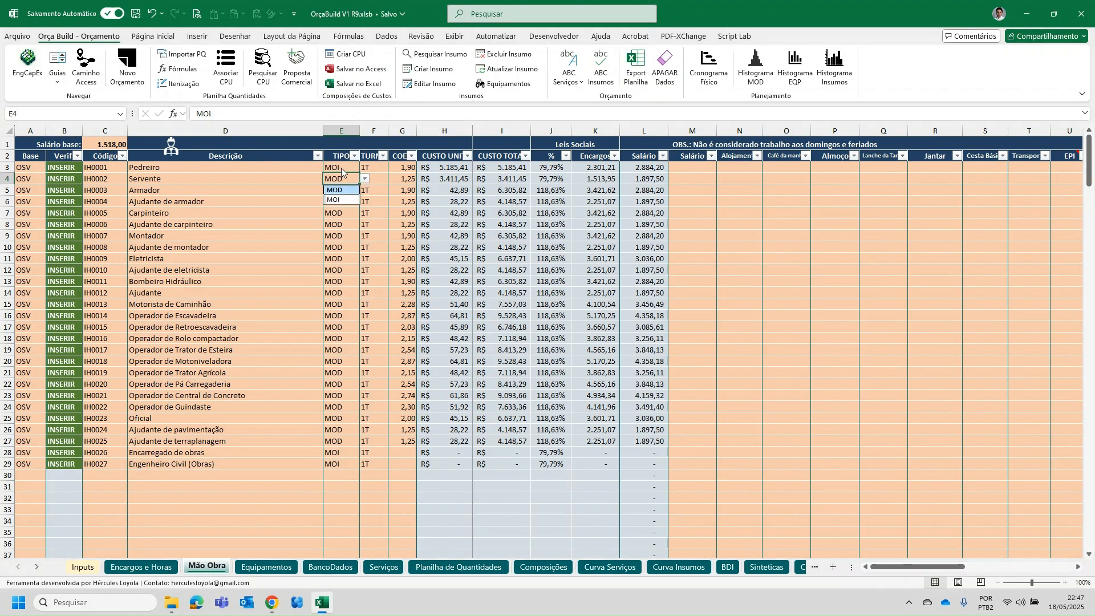
{"action": "left_click", "coordinate": [339, 167]}
{"action": "left_click", "coordinate": [365, 167]}
{"action": "left_click", "coordinate": [346, 179]}
{"action": "left_click", "coordinate": [345, 396]}
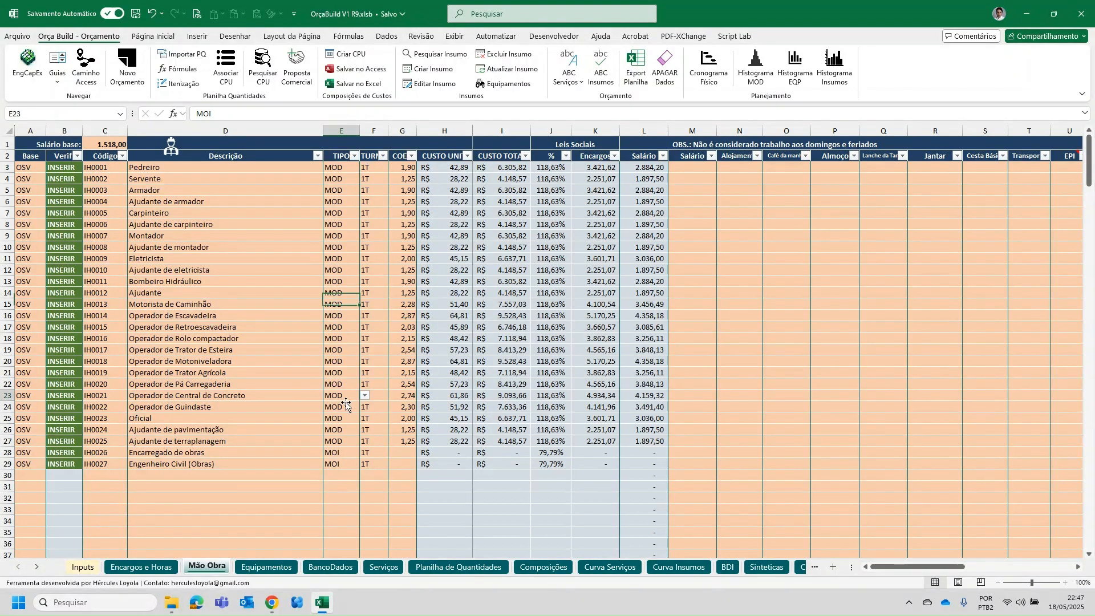
Step: Check the type of Encarregado de obras and Engenheiro Civil (Obras), and the shift options available for Pedreiro and Servente
{"action": "left_click", "coordinate": [230, 455]}
{"action": "left_click", "coordinate": [224, 463]}
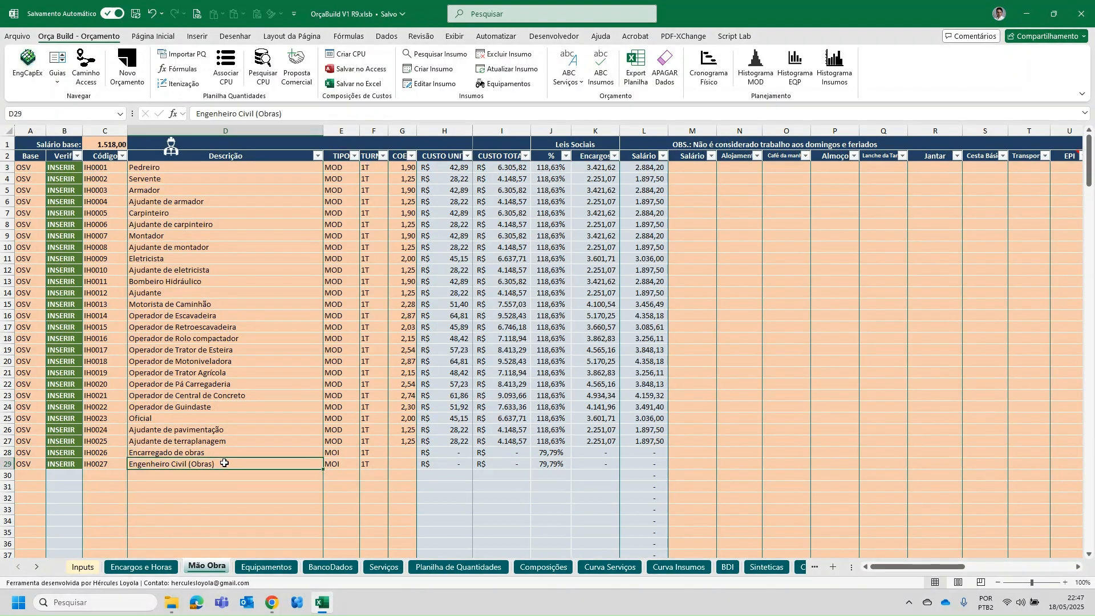
{"action": "left_click", "coordinate": [354, 466]}
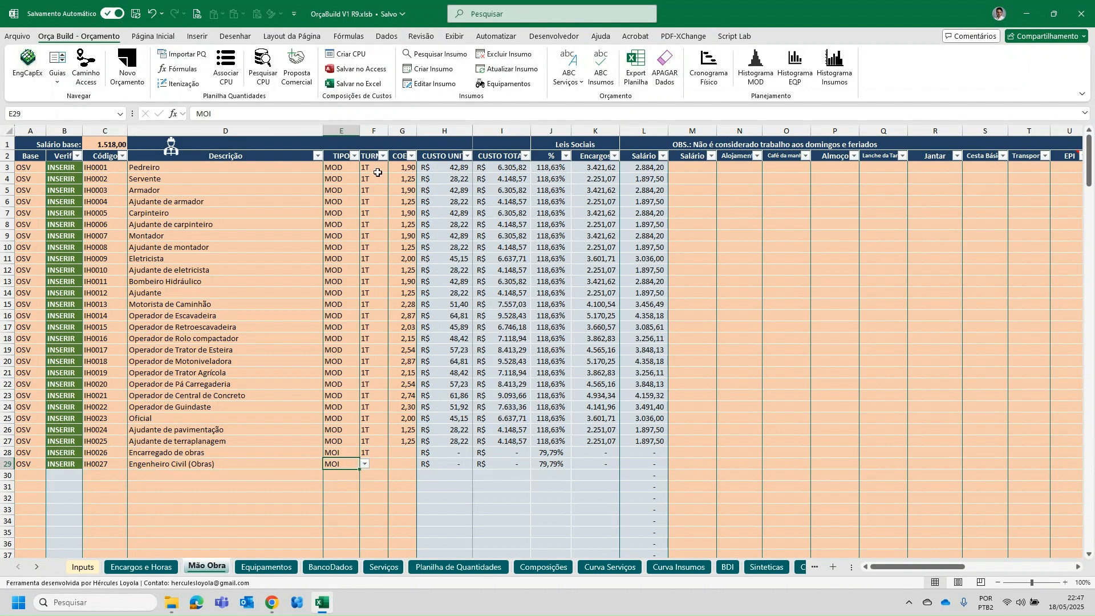
{"action": "left_click", "coordinate": [371, 155]}
{"action": "left_click", "coordinate": [371, 168]}
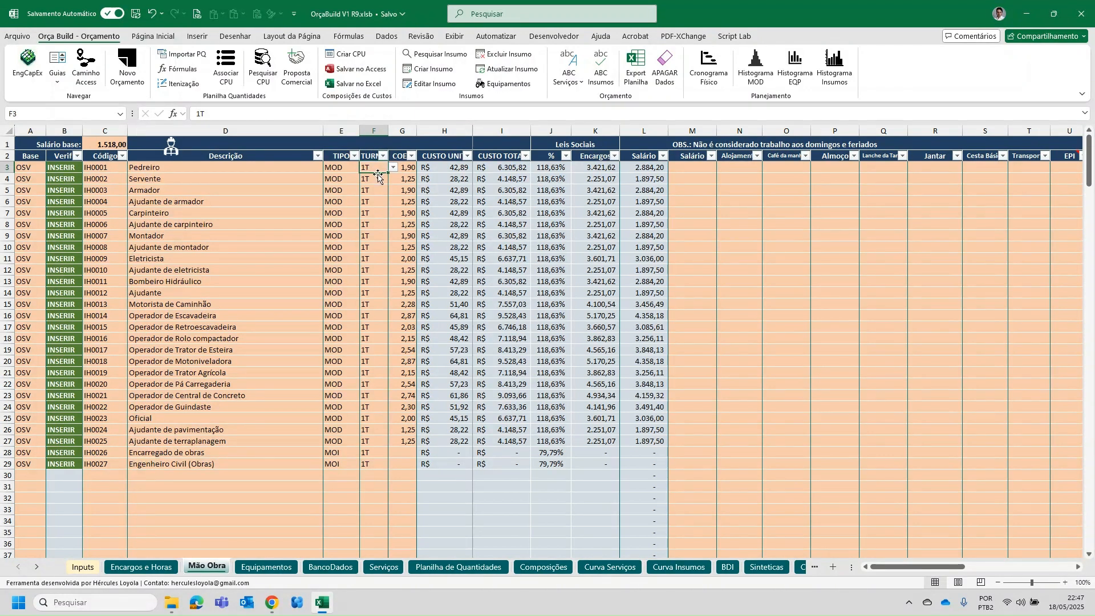
{"action": "left_click", "coordinate": [374, 179]}
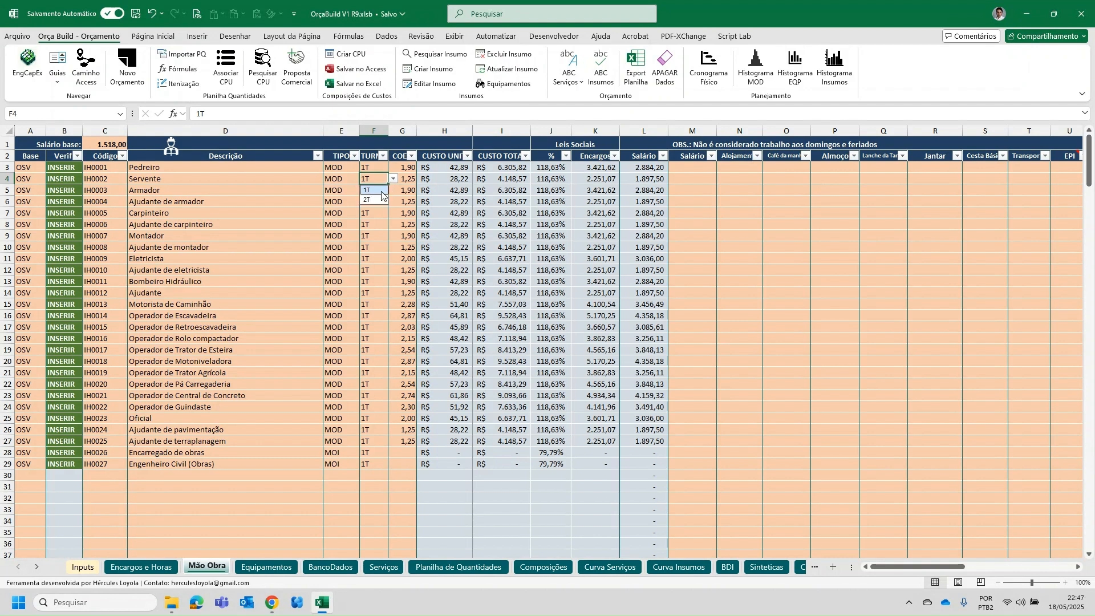
{"action": "left_click", "coordinate": [372, 168]}
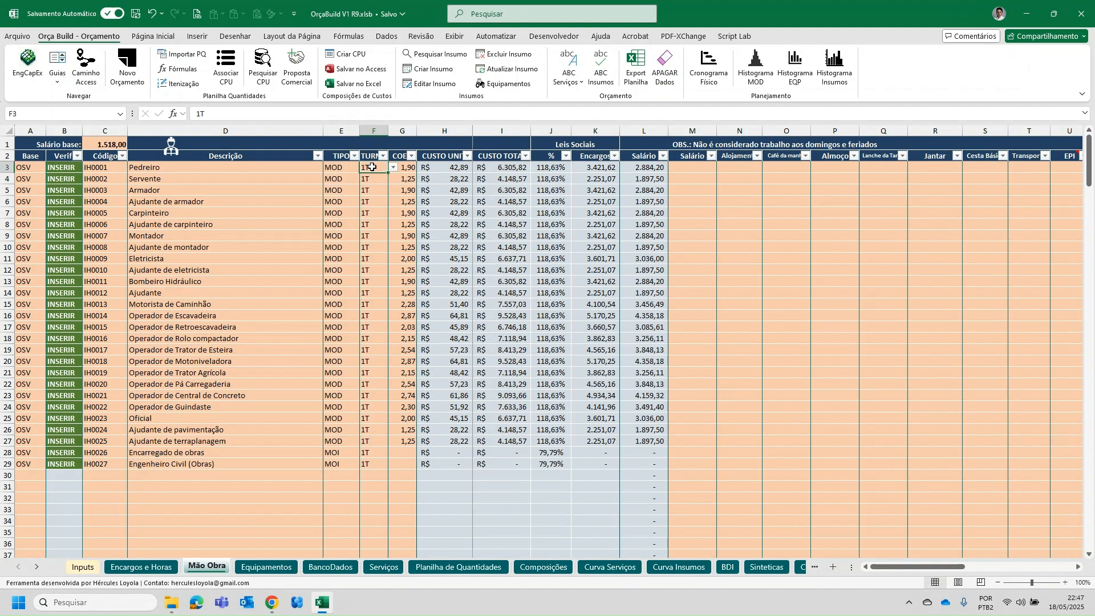
Step: Examine the first-shift and second-shift monthly working hours tables on the Encargos e Horas sheet
{"action": "left_click", "coordinate": [141, 567]}
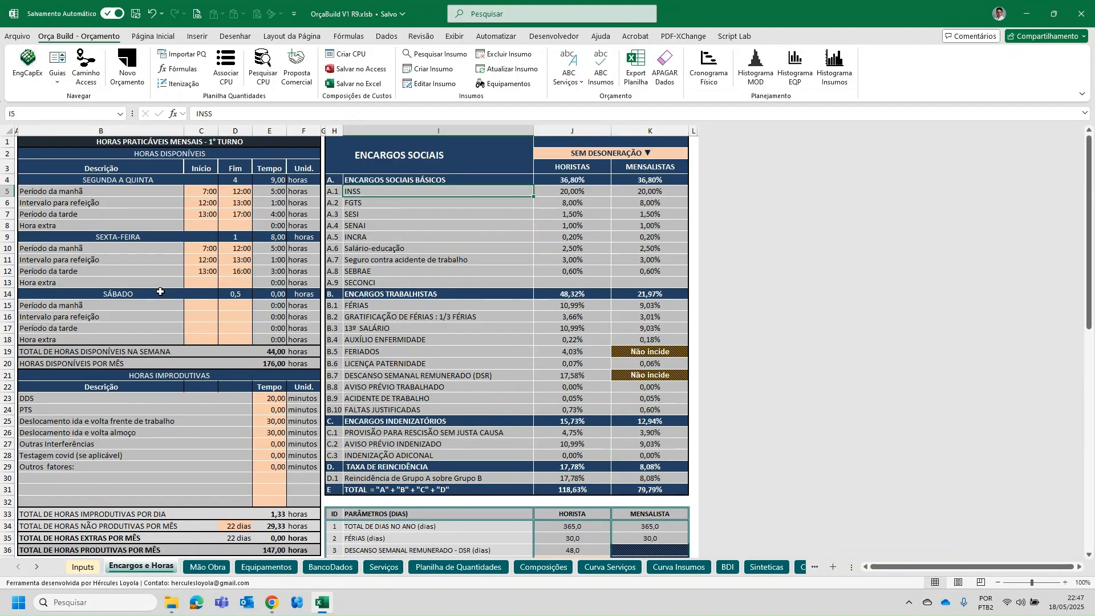
{"action": "left_click", "coordinate": [236, 215]}
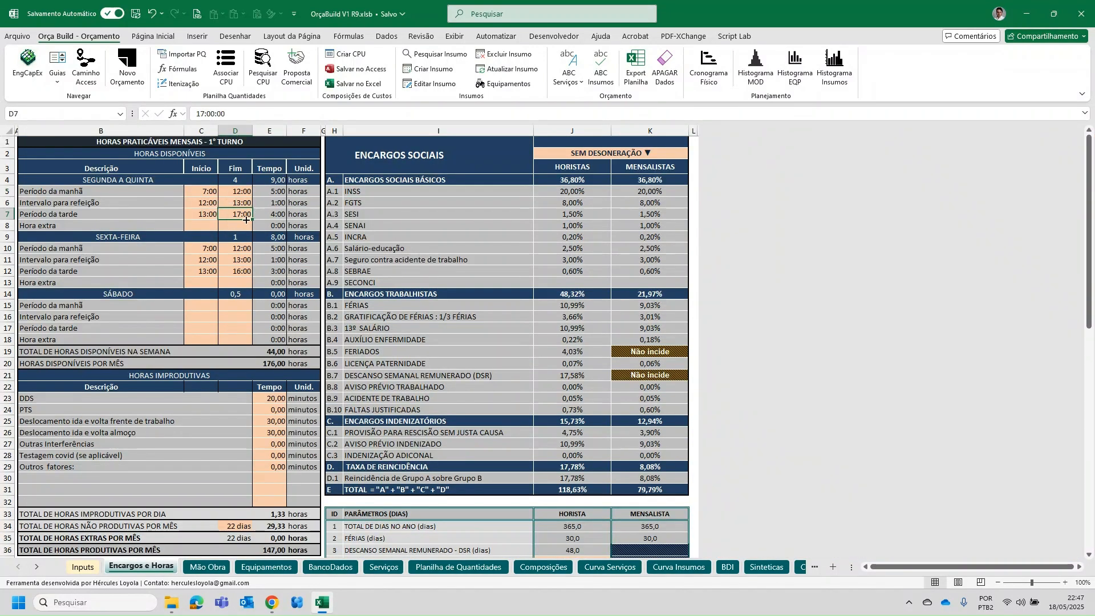
{"action": "left_click", "coordinate": [236, 224]}
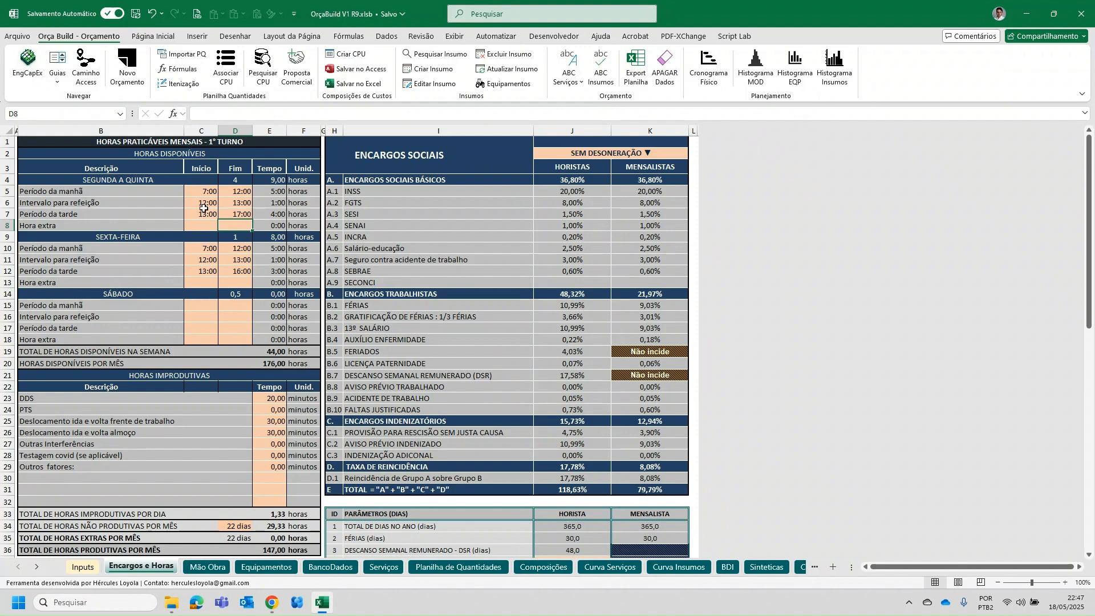
{"action": "scroll", "coordinate": [249, 253], "scroll_direction": "down", "scroll_amount": 1}
{"action": "scroll", "coordinate": [249, 253], "scroll_direction": "down", "scroll_amount": 8}
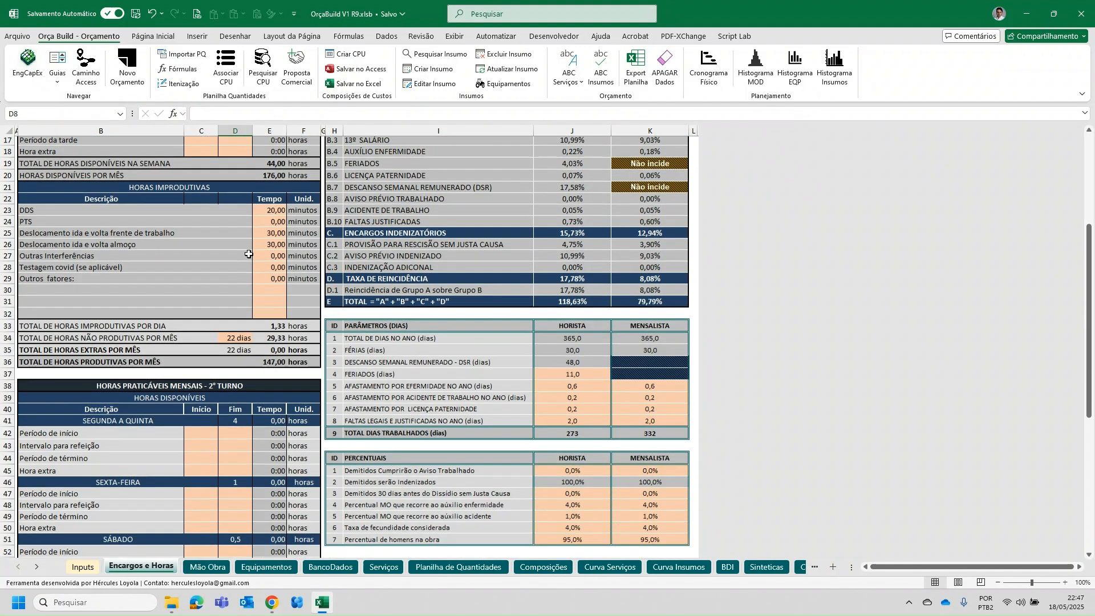
{"action": "left_click", "coordinate": [235, 336]}
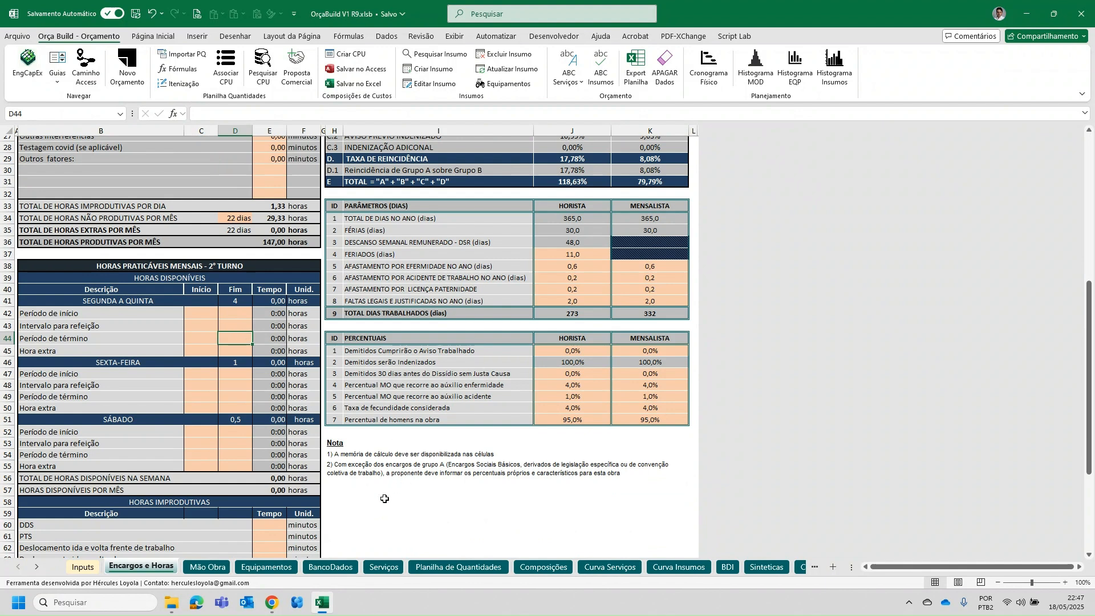
{"action": "scroll", "coordinate": [234, 306], "scroll_direction": "down", "scroll_amount": 1}
{"action": "scroll", "coordinate": [234, 307], "scroll_direction": "down", "scroll_amount": 1}
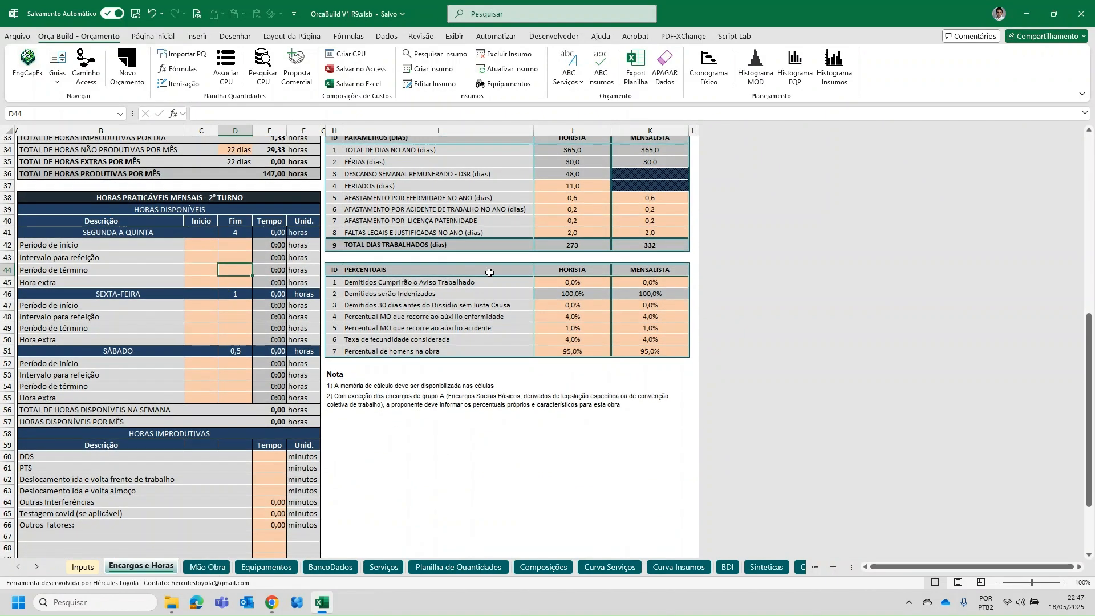
Step: Return to the Mão Obra sheet and inspect the shift column, the first empty description row and the coefficients
{"action": "left_click", "coordinate": [216, 568]}
{"action": "left_click", "coordinate": [369, 224]}
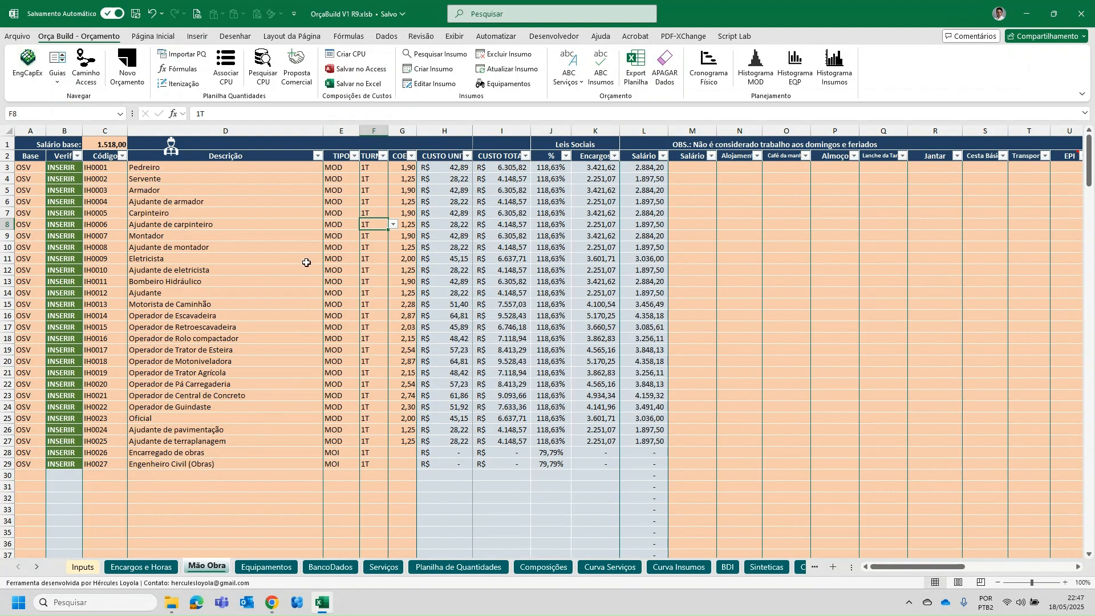
{"action": "left_click", "coordinate": [176, 475]}
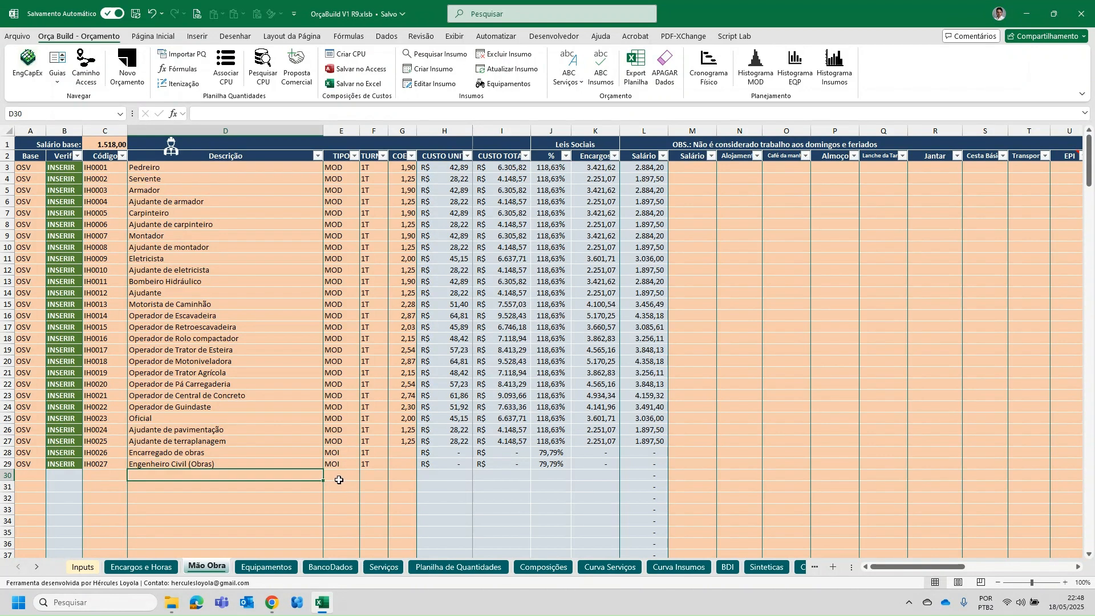
{"action": "left_click", "coordinate": [411, 314]}
{"action": "left_click", "coordinate": [402, 193]}
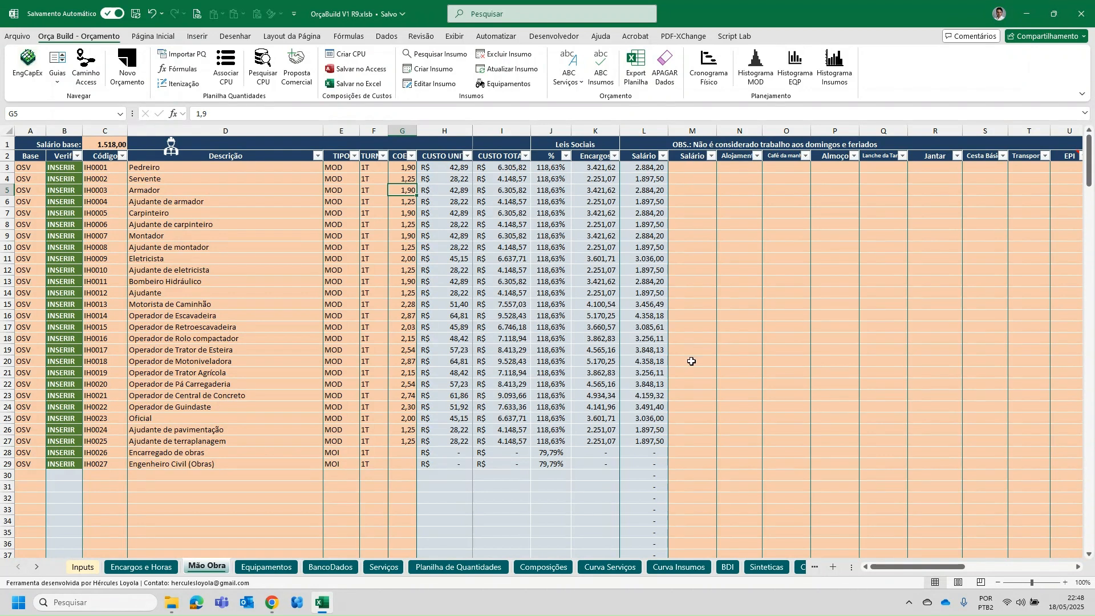
Step: Enter the accommodation (Alojamento) cost for the Pedreiro row as the formula =1200/6
{"action": "scroll", "coordinate": [893, 567], "scroll_direction": "right", "scroll_amount": 3}
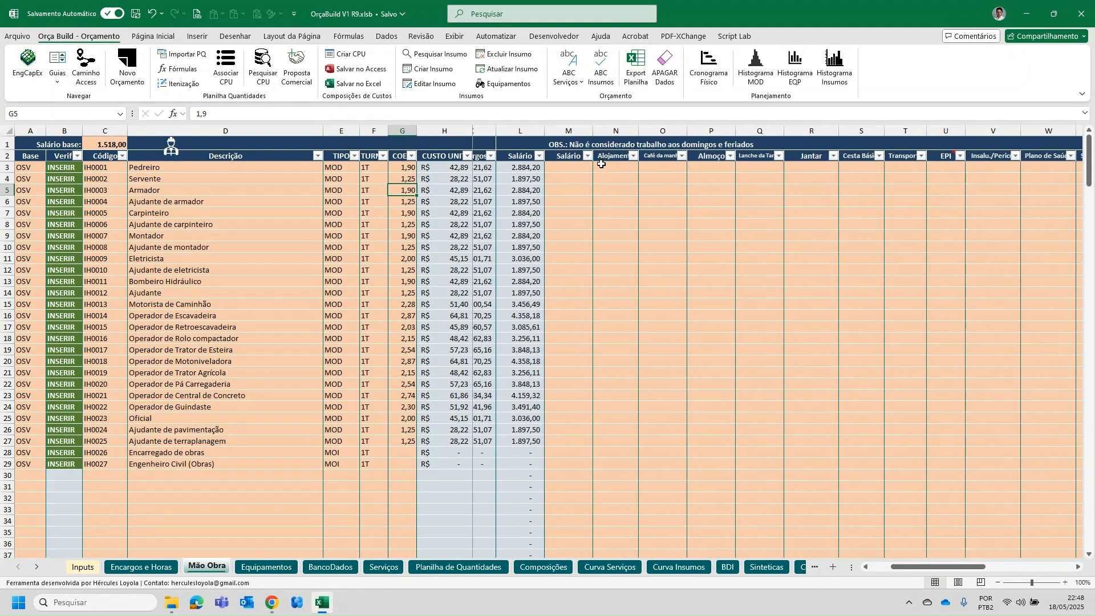
{"action": "left_click", "coordinate": [568, 130]}
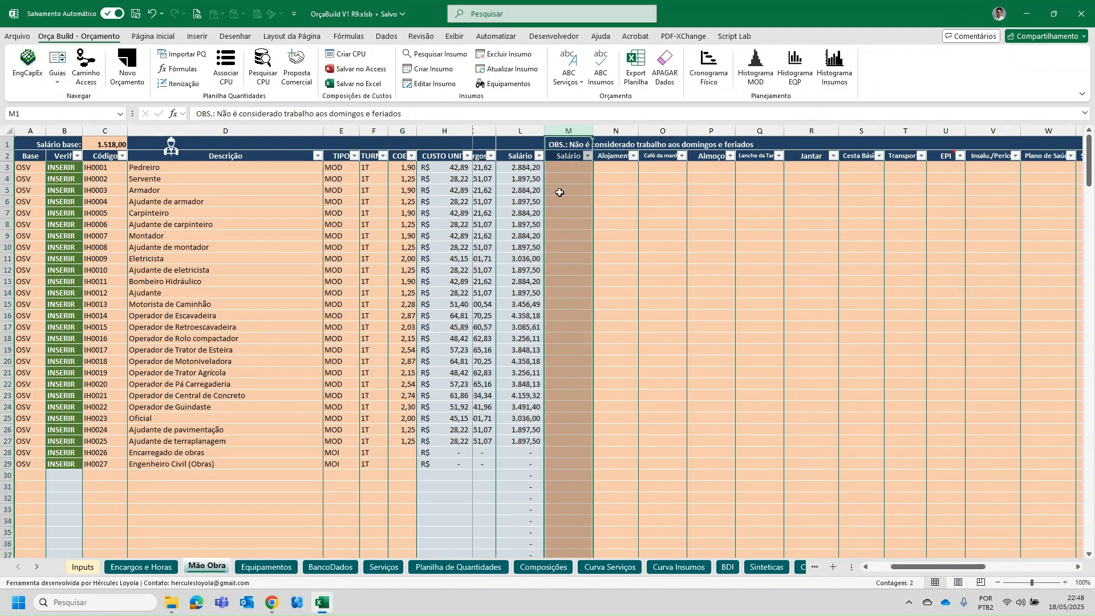
{"action": "left_click", "coordinate": [615, 169]}
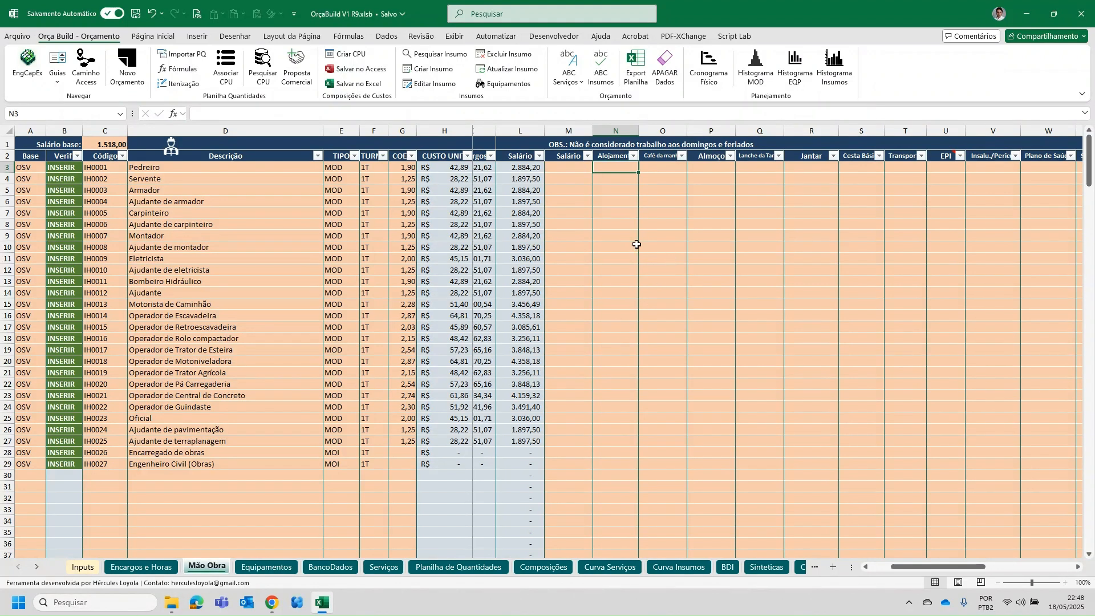
{"action": "type", "text": "="}
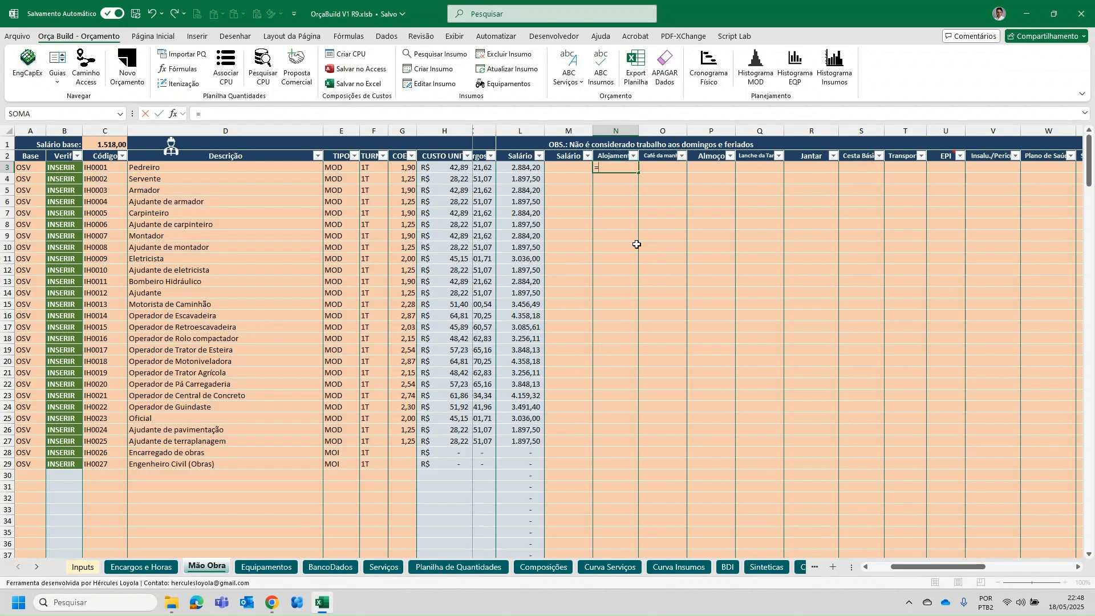
{"action": "type", "text": "1200/6"}
{"action": "key", "text": "Return"}
{"action": "key", "text": "Up"}
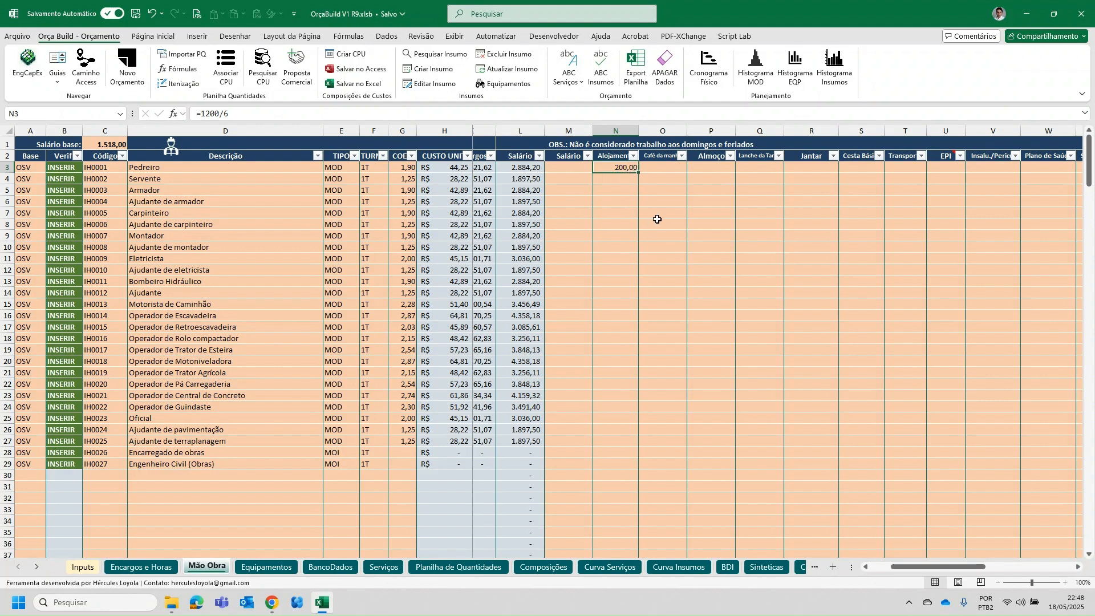
Step: For the Pedreiro row, enter the breakfast (Café da manhã) cost as =30/12 and the lunch (Almoço) cost as =25*30
{"action": "left_click", "coordinate": [667, 167]}
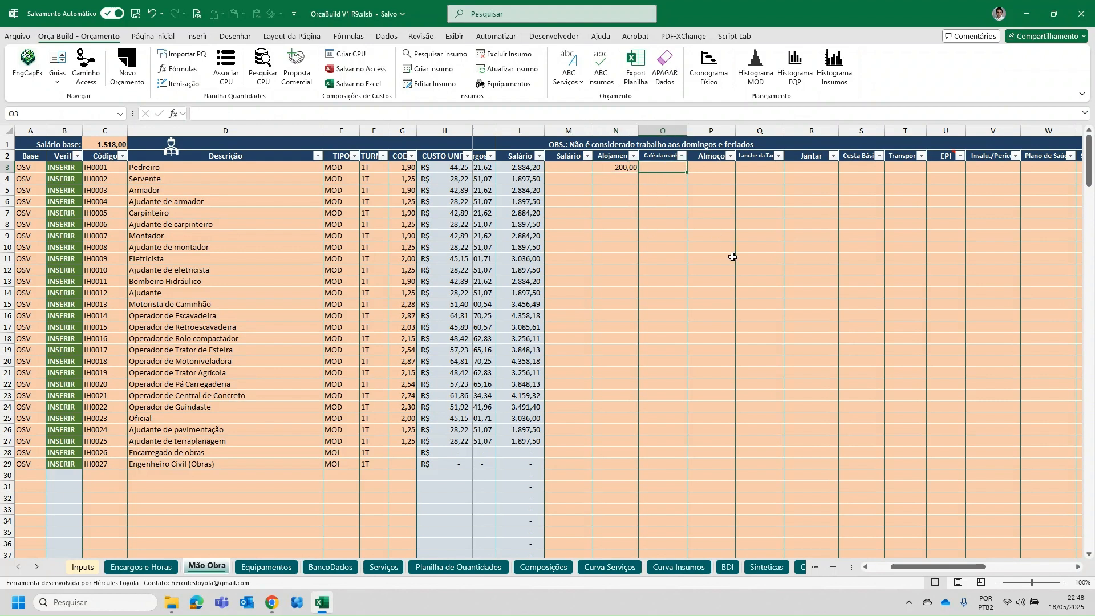
{"action": "type", "text": "=30/12"}
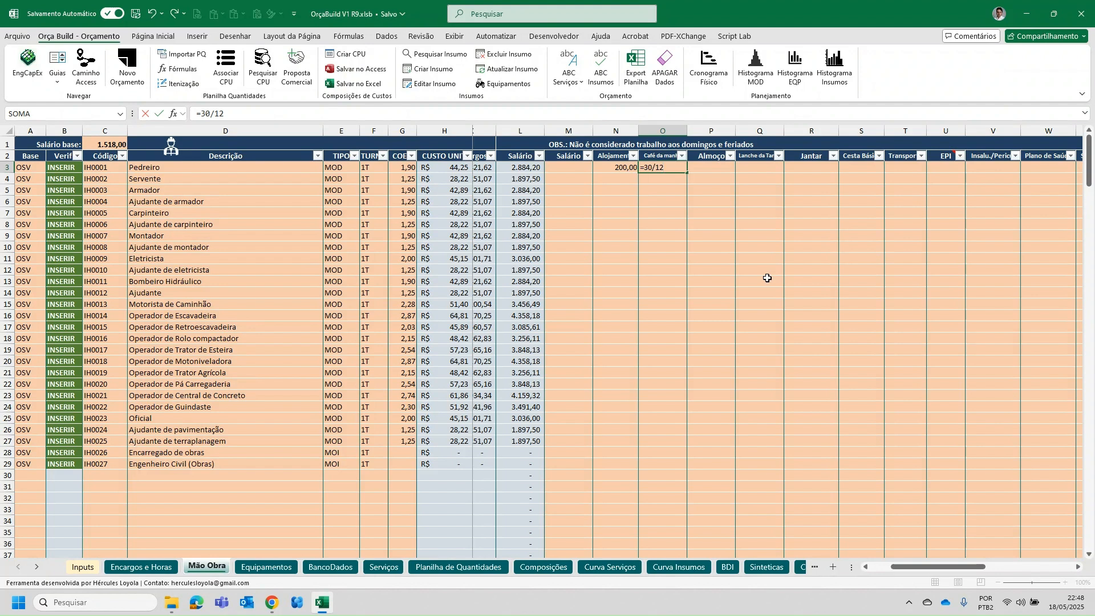
{"action": "key", "text": "Return"}
{"action": "left_click", "coordinate": [714, 169]}
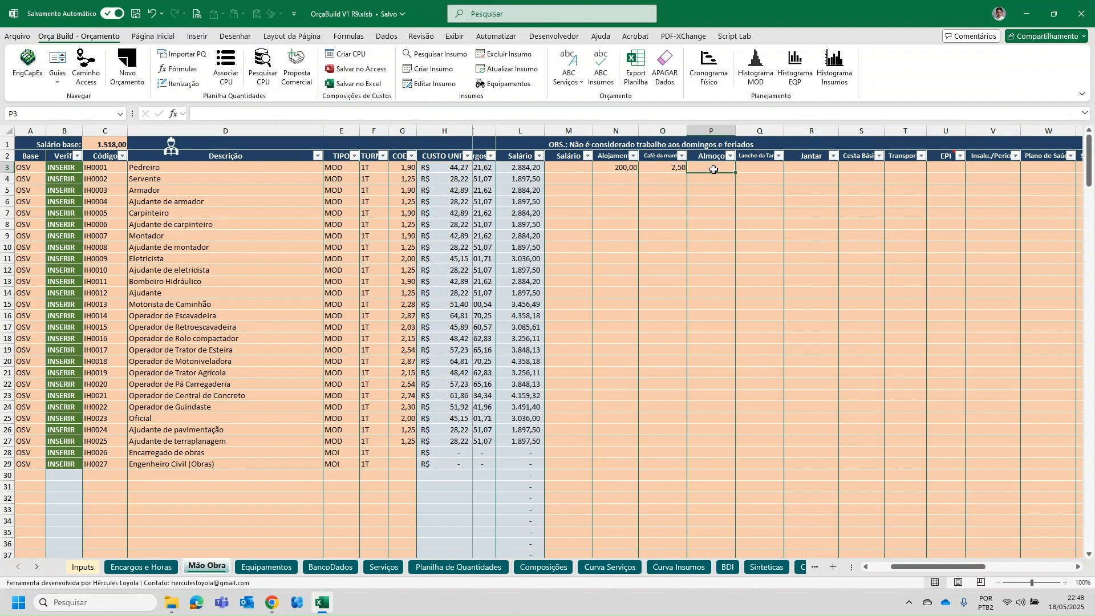
{"action": "type", "text": "=25"}
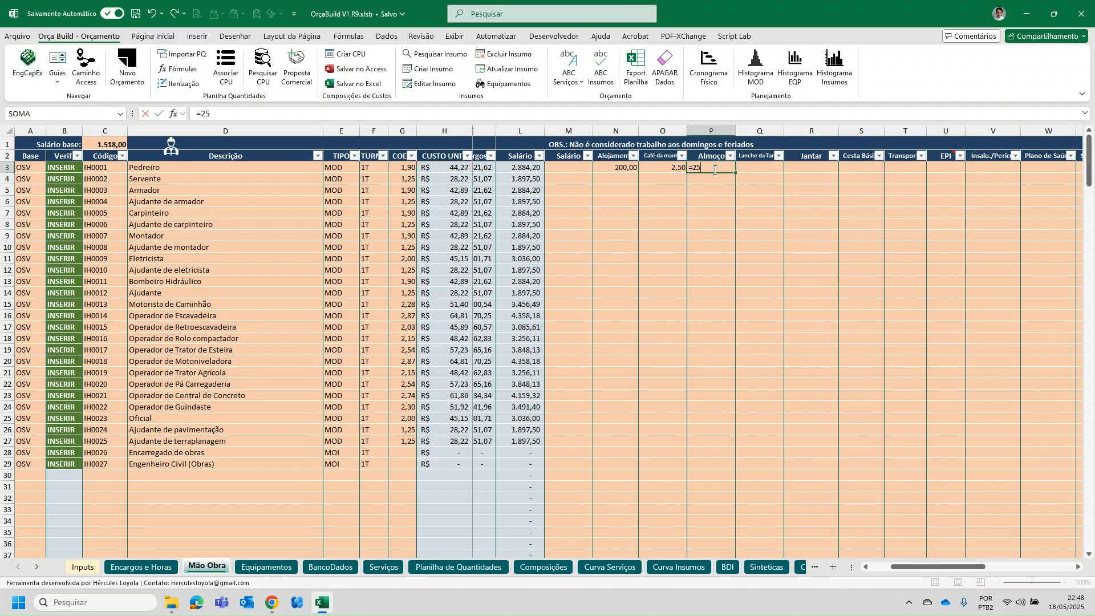
{"action": "type", "text": "*30"}
{"action": "key", "text": "Return"}
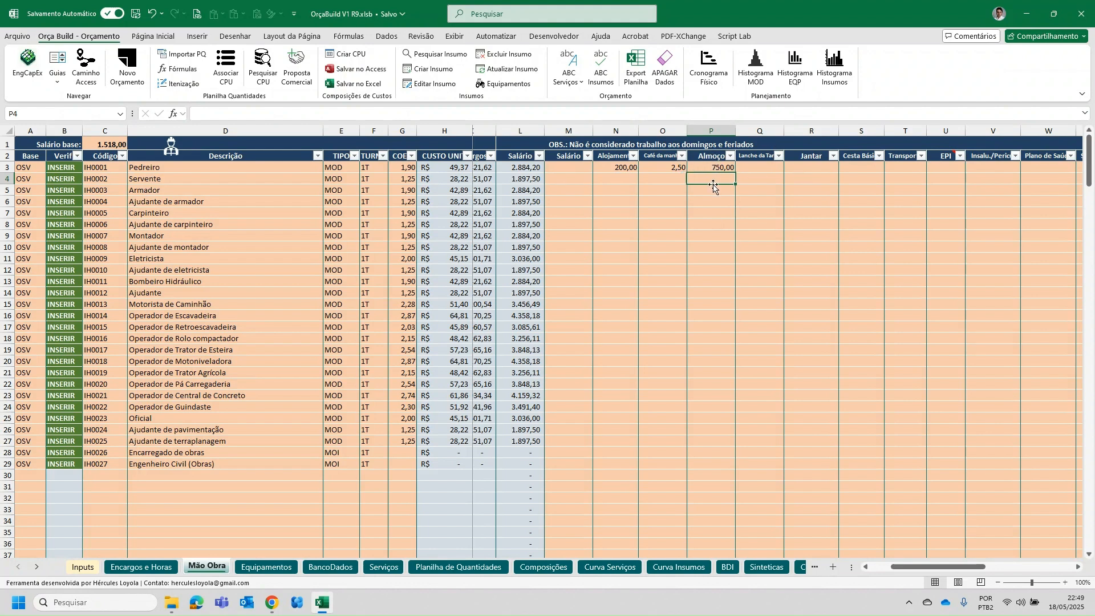
Step: Deduct 6% of the calculated salary from the Pedreiro lunch cost by extending its formula to =25*30-6%*L3
{"action": "left_click", "coordinate": [714, 167]}
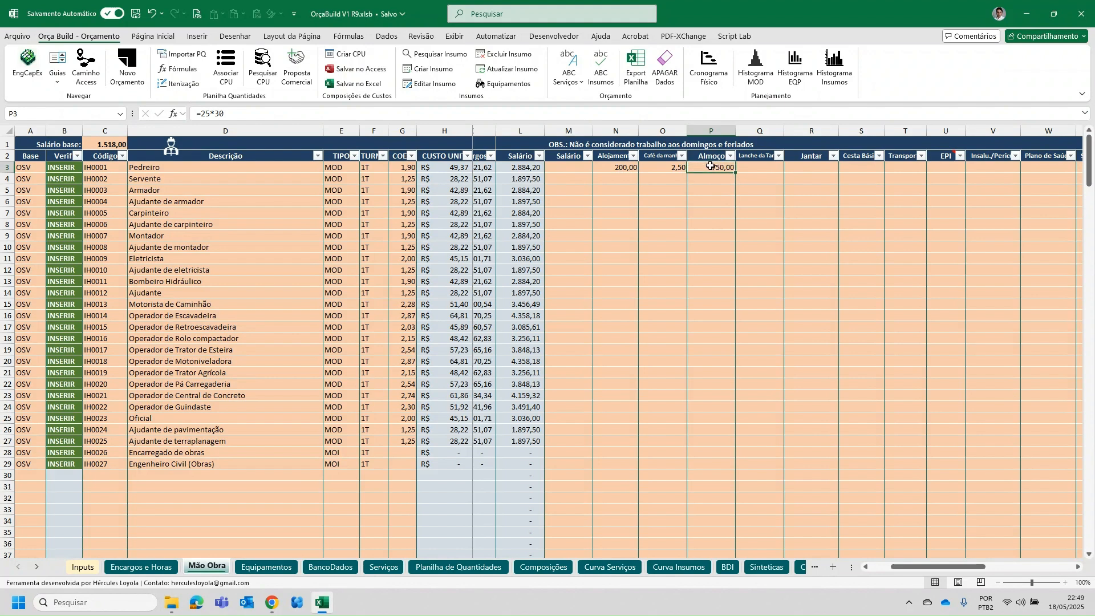
{"action": "left_click", "coordinate": [341, 113]}
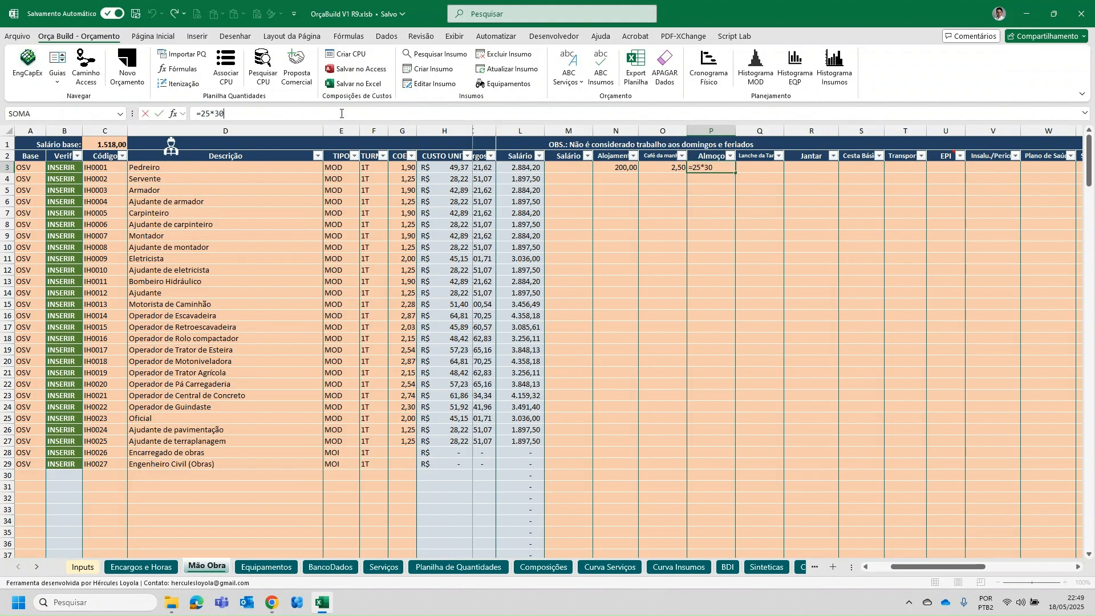
{"action": "type", "text": "-6%"}
{"action": "left_click", "coordinate": [532, 169]}
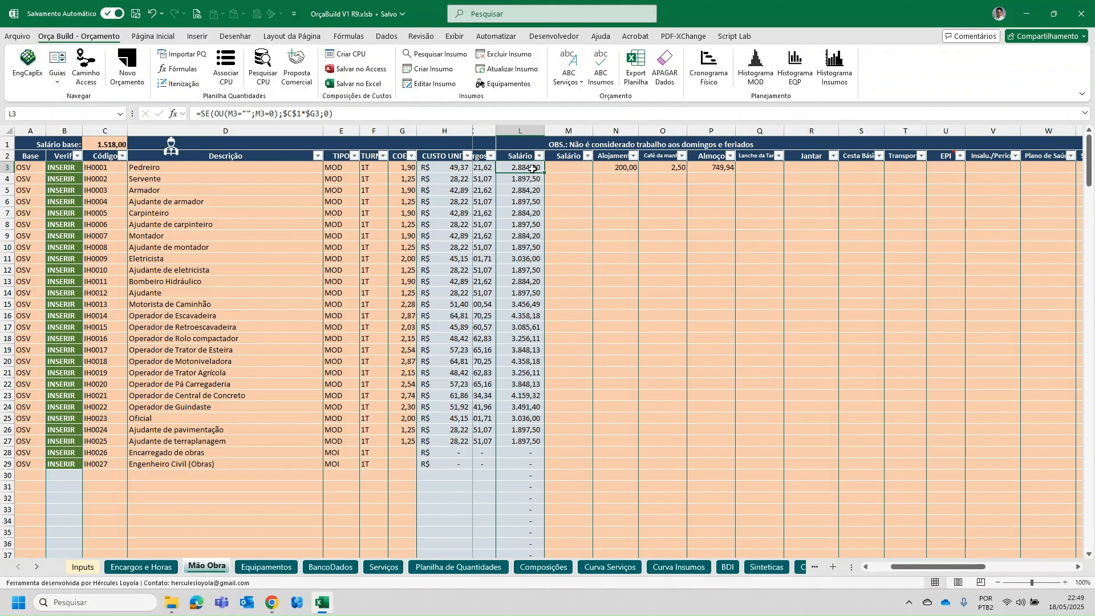
{"action": "left_click", "coordinate": [722, 165]}
{"action": "left_click", "coordinate": [241, 112]}
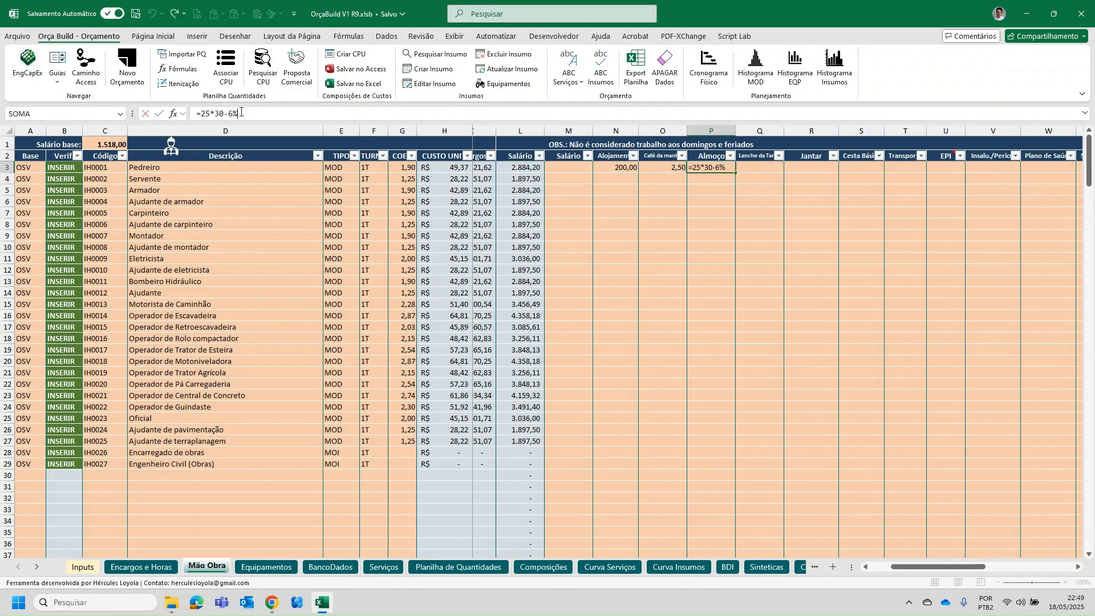
{"action": "type", "text": "*"}
{"action": "left_click", "coordinate": [526, 168]}
{"action": "key", "text": "Return"}
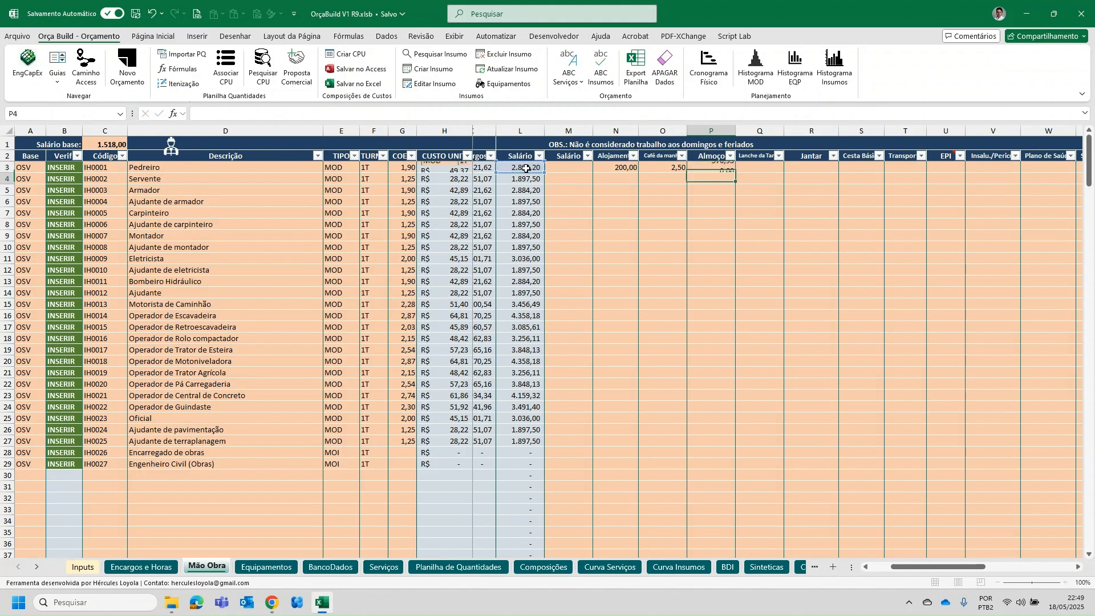
{"action": "left_click", "coordinate": [719, 169]}
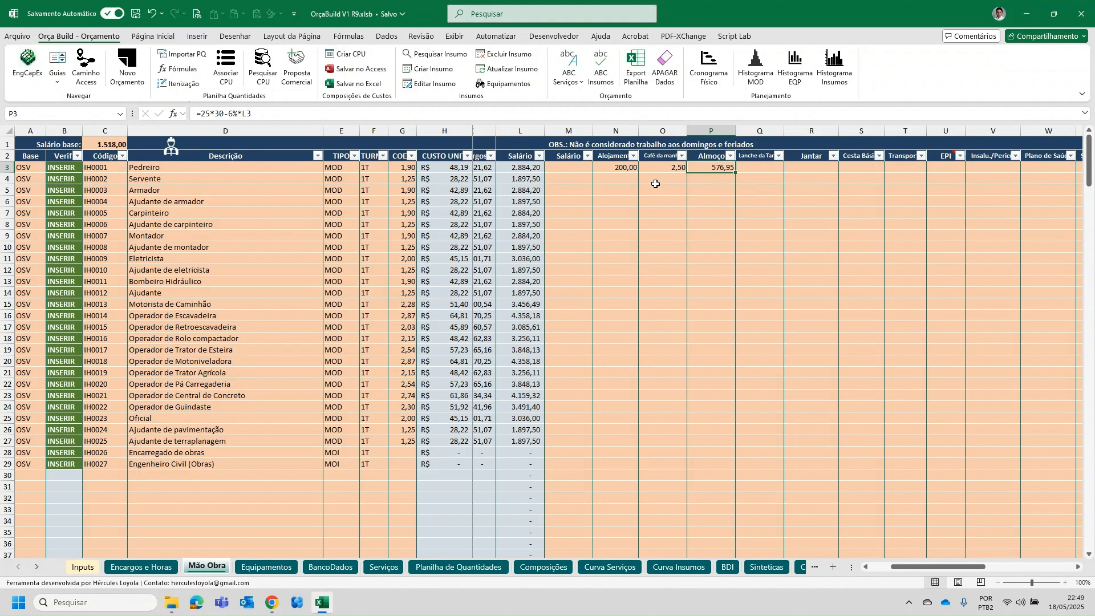
Step: For Pedreiro, enter the dinner (Jantar) cost as =30/25 and the food basket (Cesta Básica) cost as 150
{"action": "left_click", "coordinate": [759, 166]}
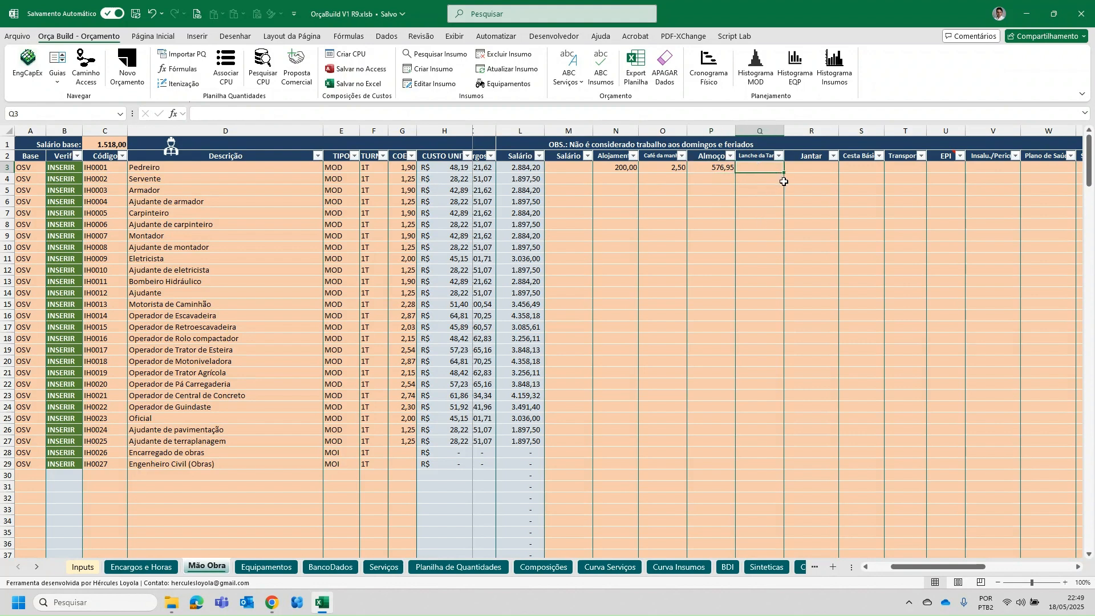
{"action": "left_click", "coordinate": [819, 167]}
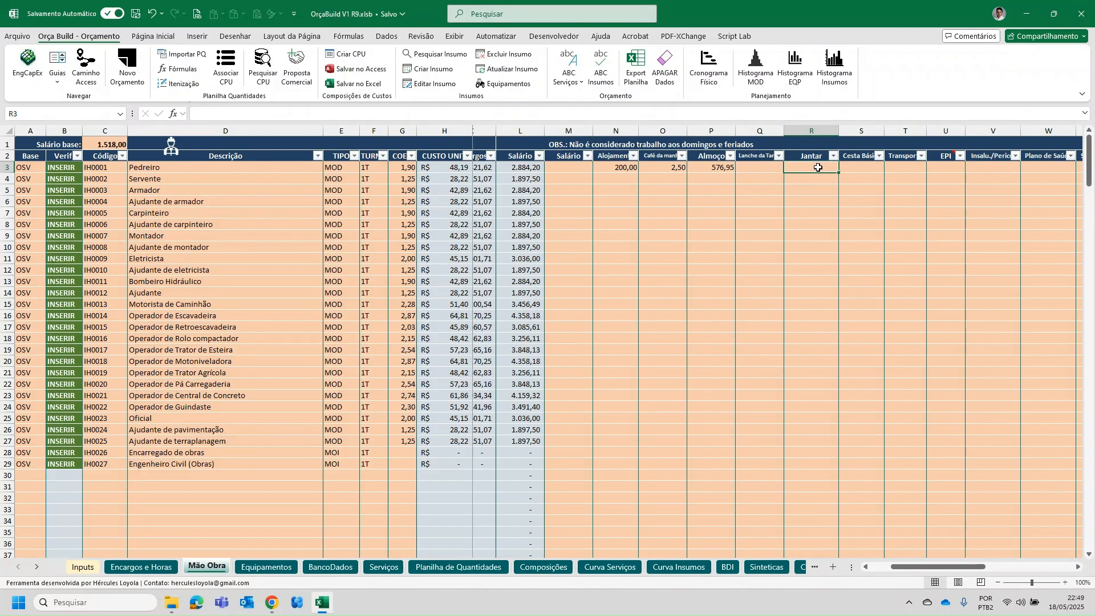
{"action": "type", "text": "="}
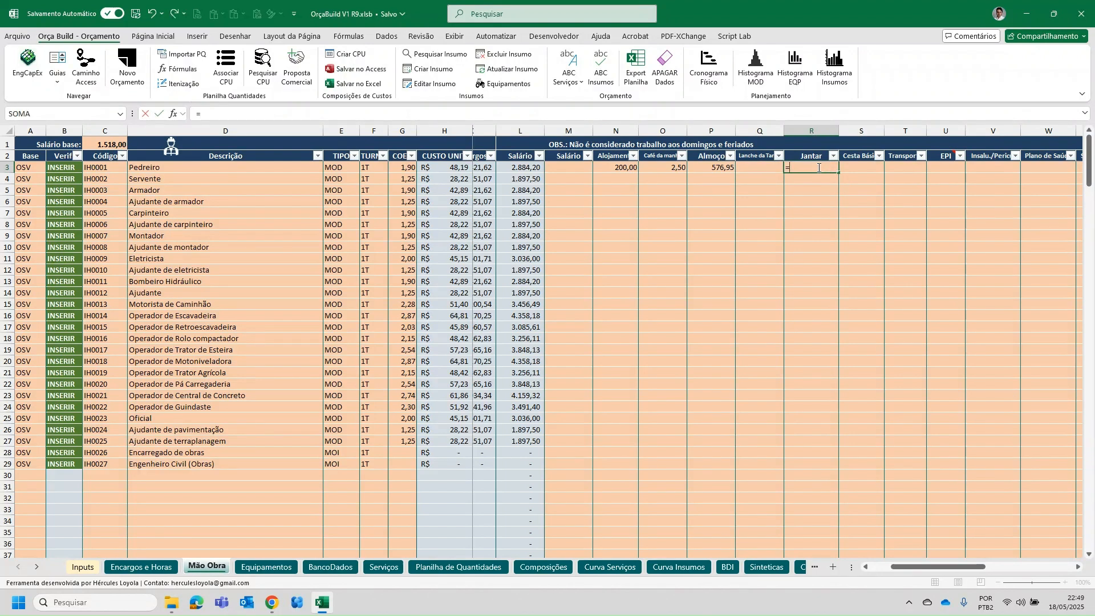
{"action": "type", "text": "30/25"}
{"action": "key", "text": "Return"}
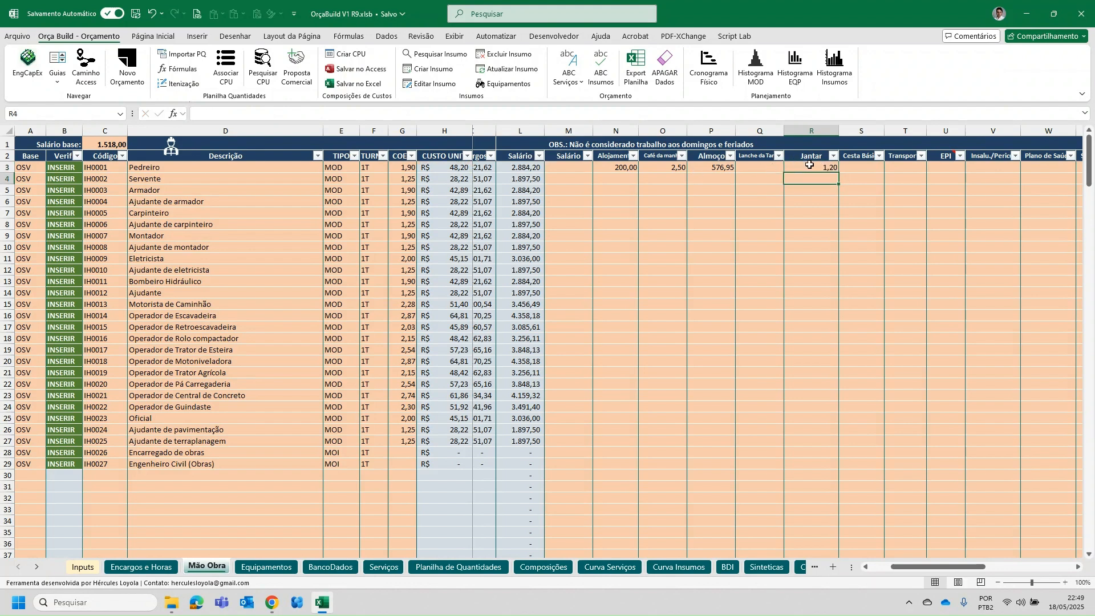
{"action": "left_click", "coordinate": [873, 170]}
{"action": "type", "text": "150"}
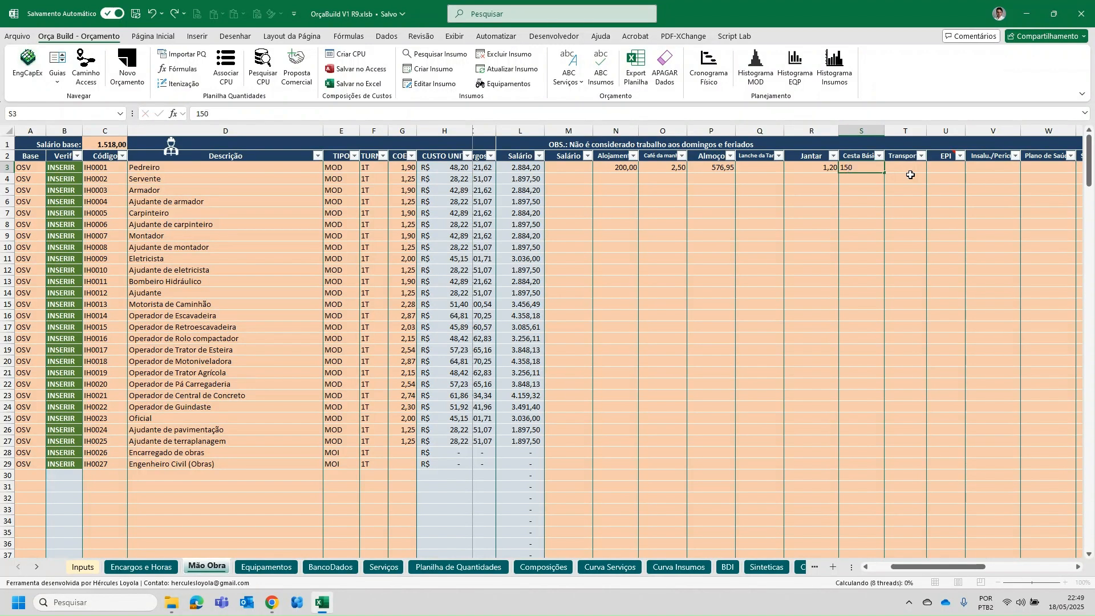
{"action": "key", "text": "Return"}
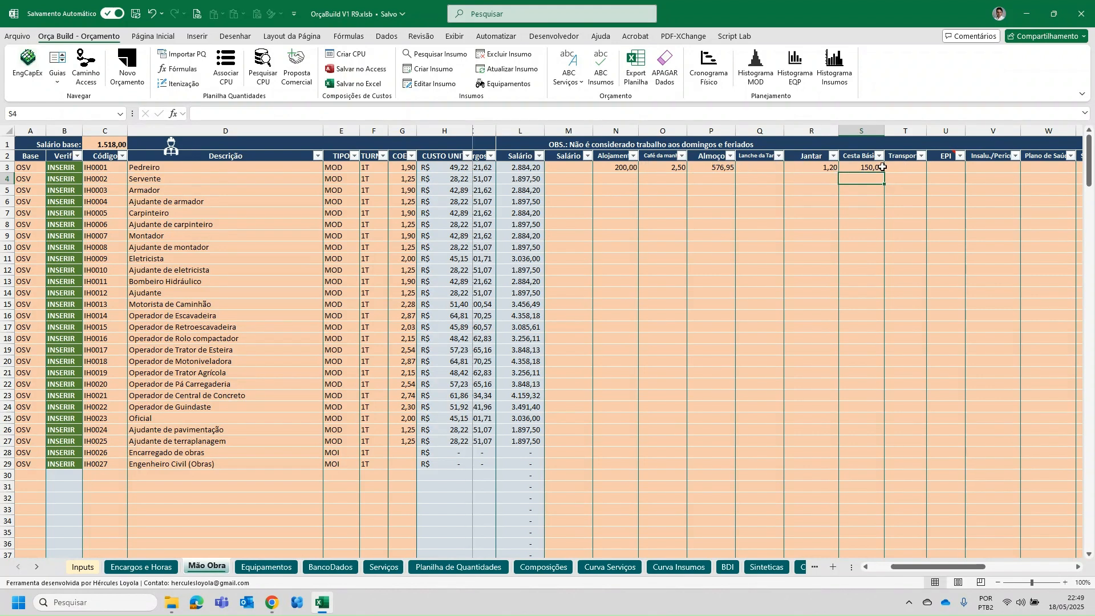
Step: Enter the Pedreiro transport cost as =35000/44 and the protective equipment (EPI) cost as 90
{"action": "left_click", "coordinate": [902, 166]}
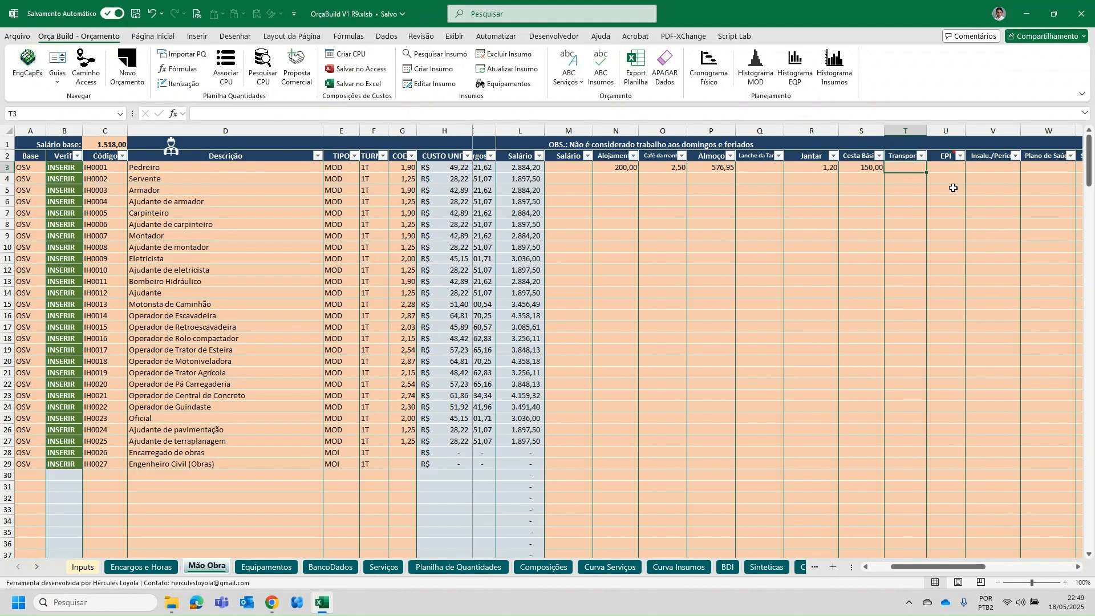
{"action": "type", "text": "="}
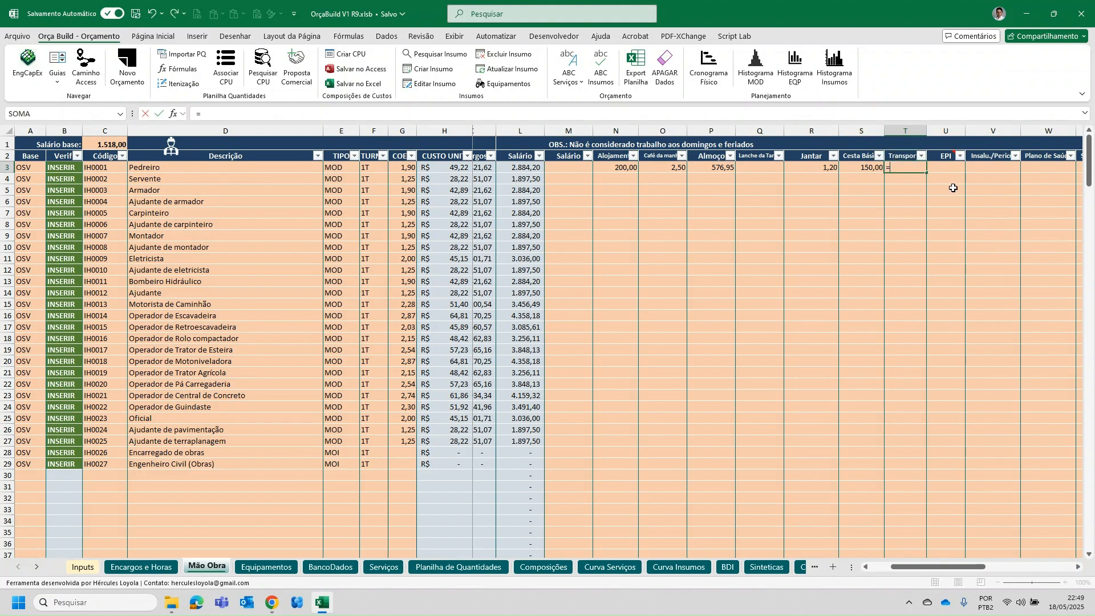
{"action": "type", "text": "35000/44"}
{"action": "key", "text": "Return"}
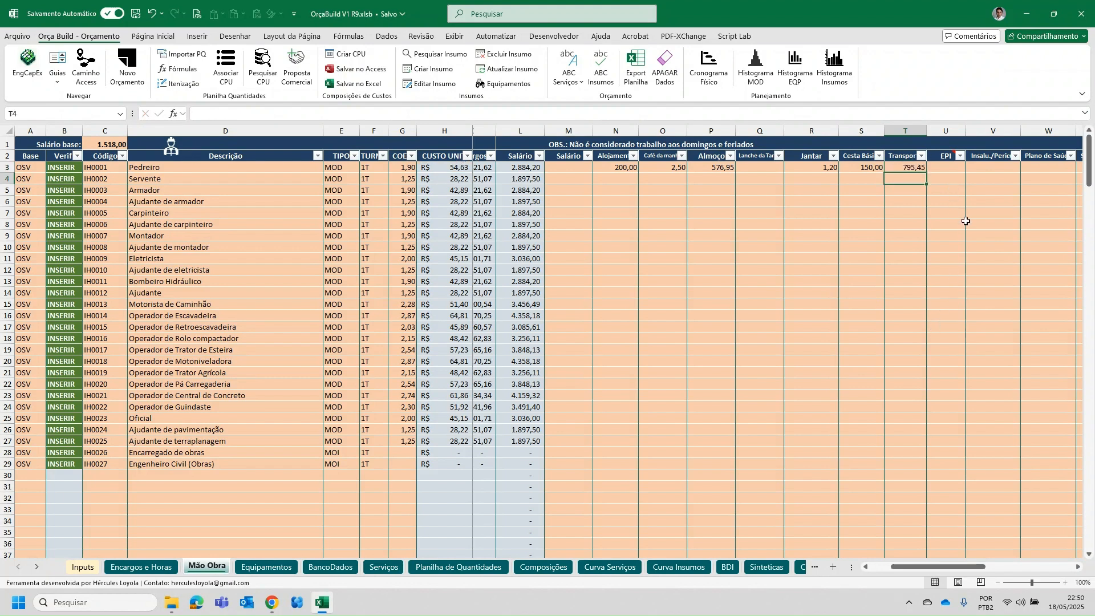
{"action": "left_click", "coordinate": [940, 169]}
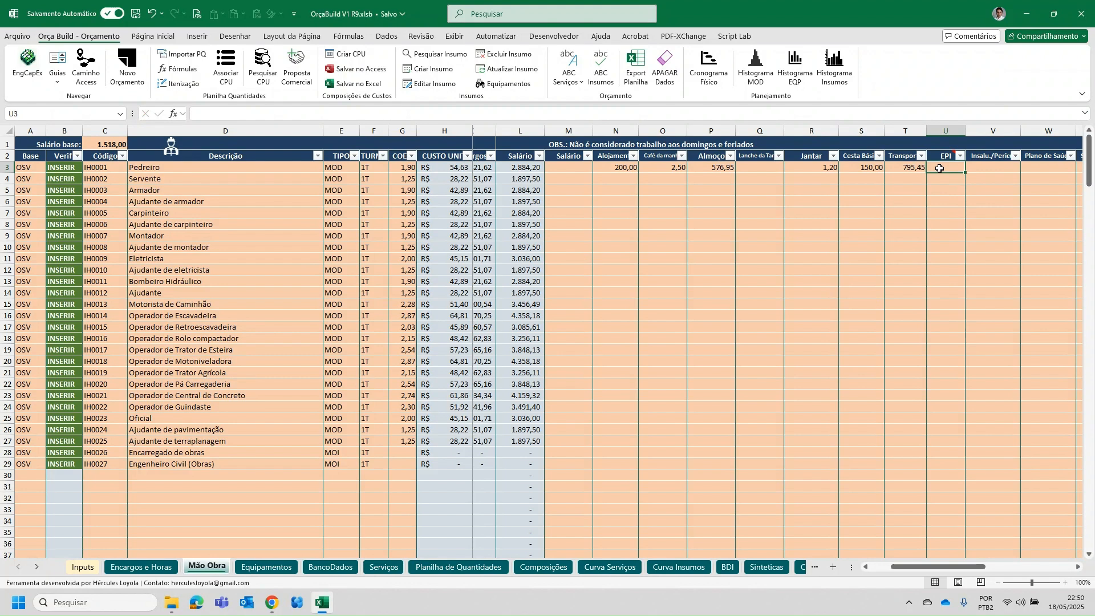
{"action": "type", "text": "90"}
{"action": "key", "text": "Return"}
{"action": "left_click", "coordinate": [957, 167]}
Step: Set the Pedreiro health plan (Plano de Saúde) cost to 150 and the life insurance (Seguro de vida) cost to 30
{"action": "left_click_drag", "start_coordinate": [909, 566], "coordinate": [931, 572]}
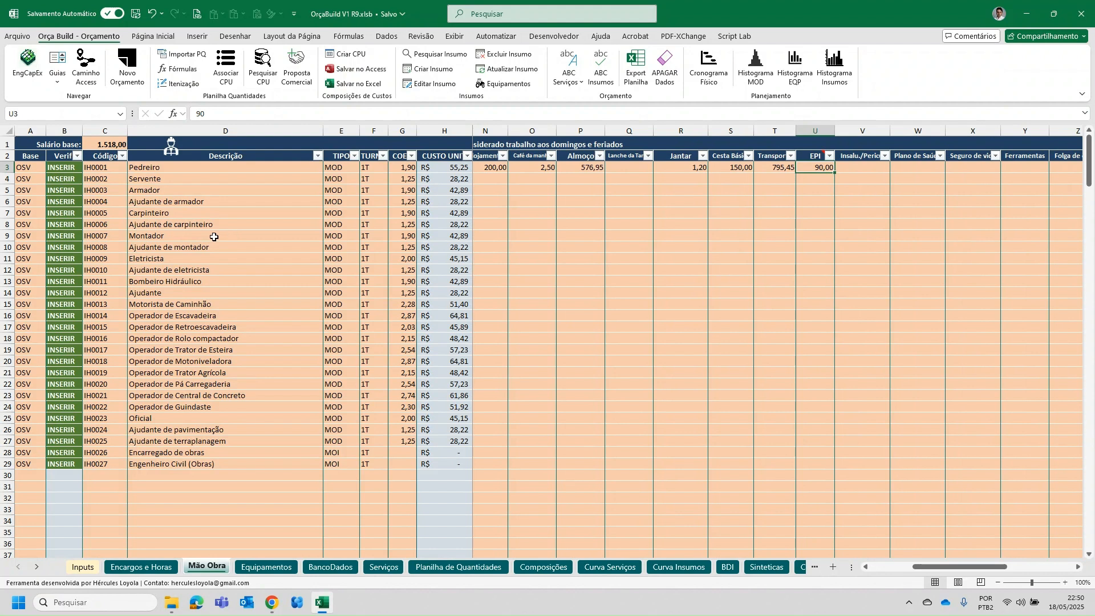
{"action": "left_click", "coordinate": [861, 168]}
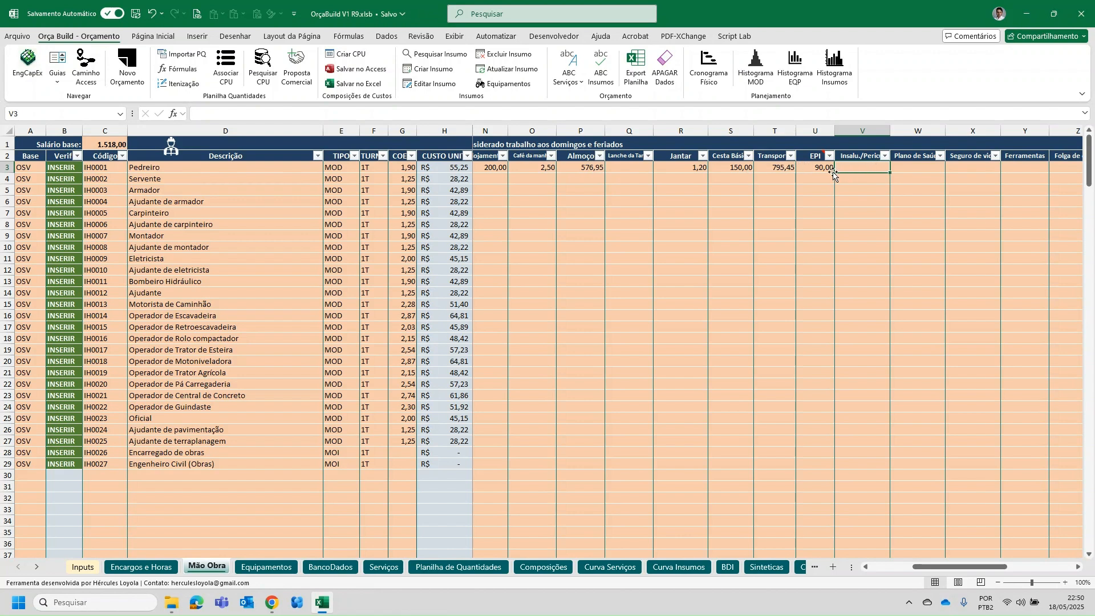
{"action": "left_click", "coordinate": [920, 169]}
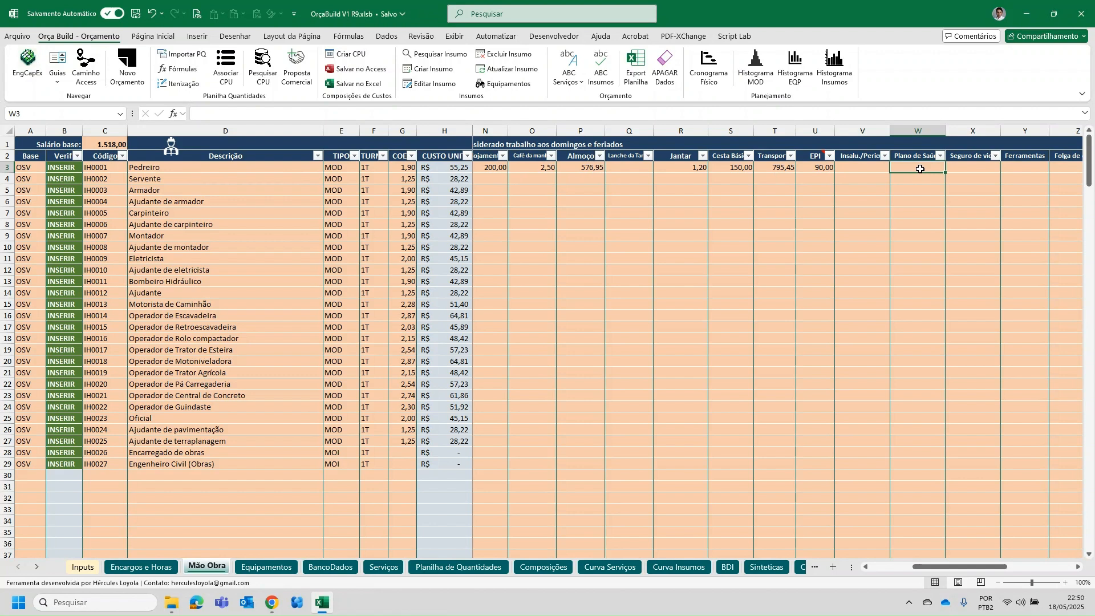
{"action": "type", "text": "150"}
{"action": "key", "text": "Return"}
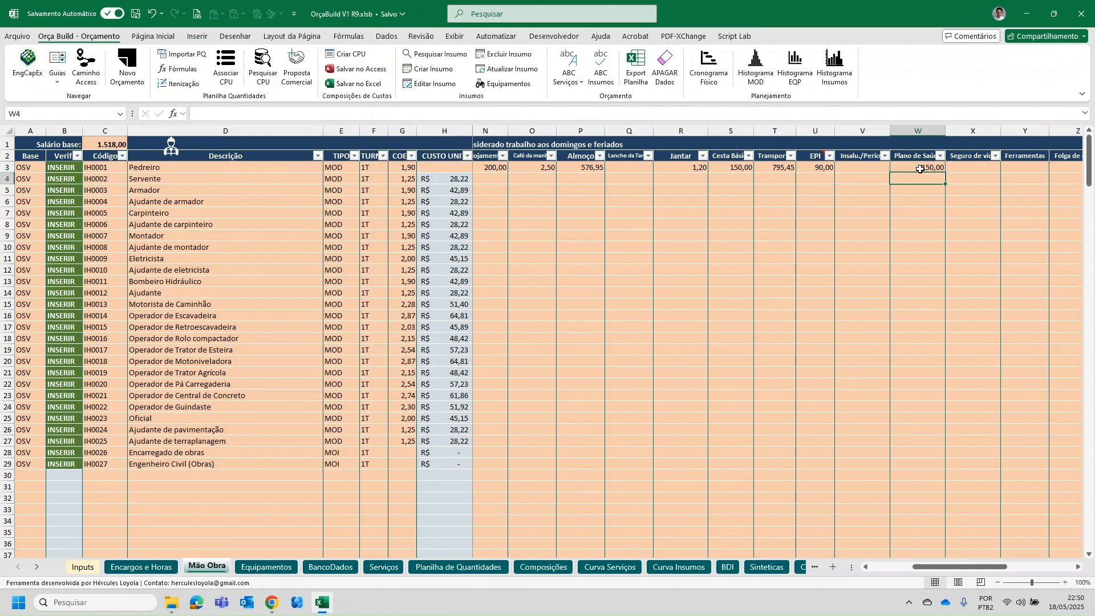
{"action": "left_click_drag", "start_coordinate": [925, 568], "coordinate": [943, 569]}
{"action": "left_click", "coordinate": [882, 165]}
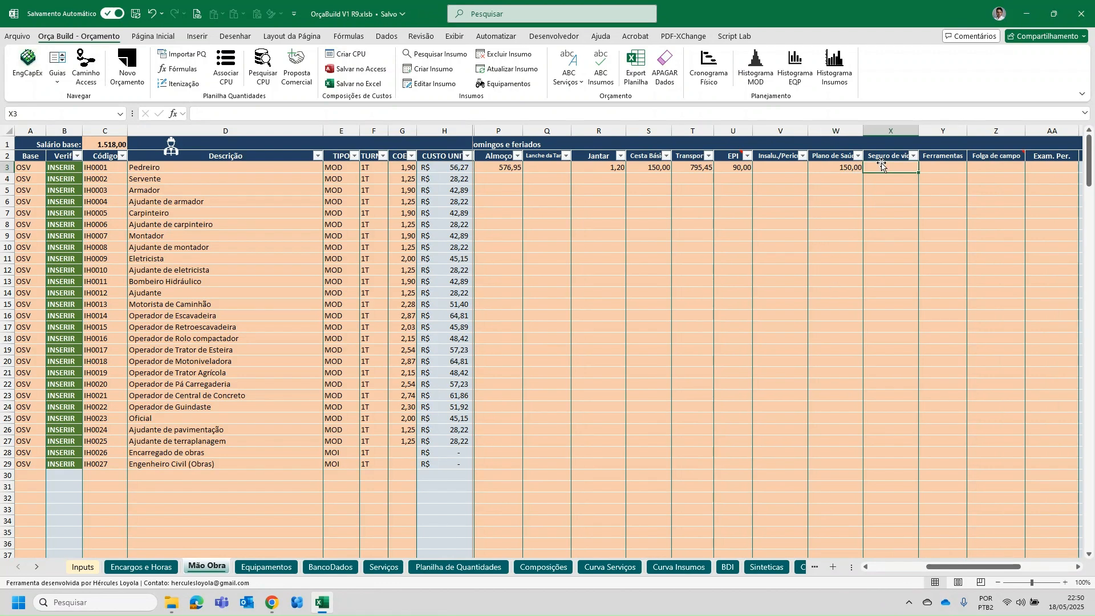
{"action": "type", "text": "30"}
{"action": "key", "text": "Return"}
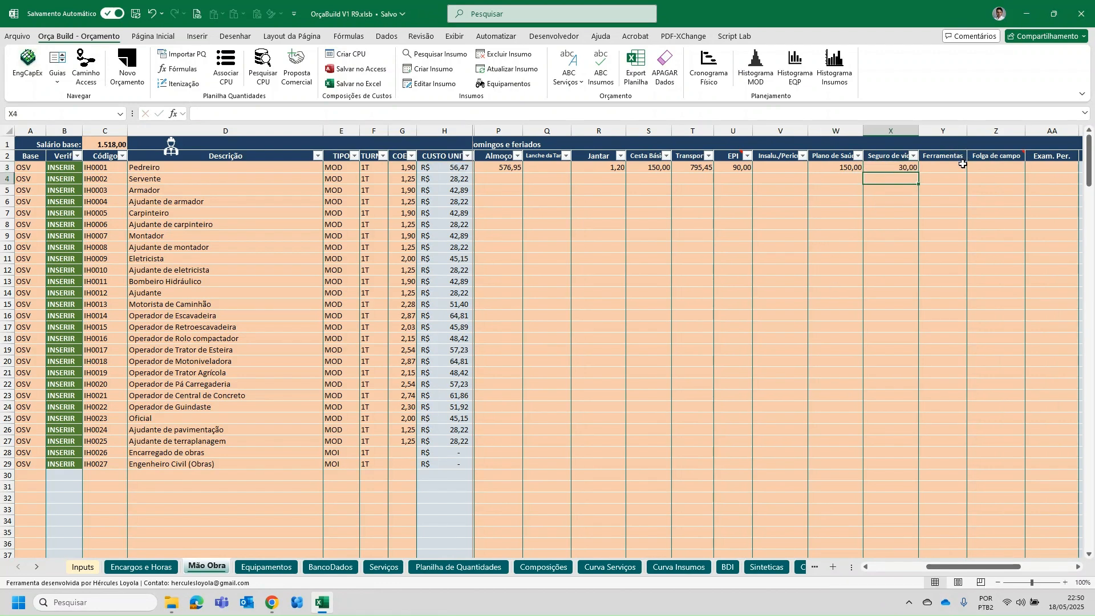
Step: Enter the Pedreiro tools (Ferramentas) cost as 1% of the calculated salary with the formula =1%*L3
{"action": "left_click", "coordinate": [950, 168]}
{"action": "type", "text": "=1%*"}
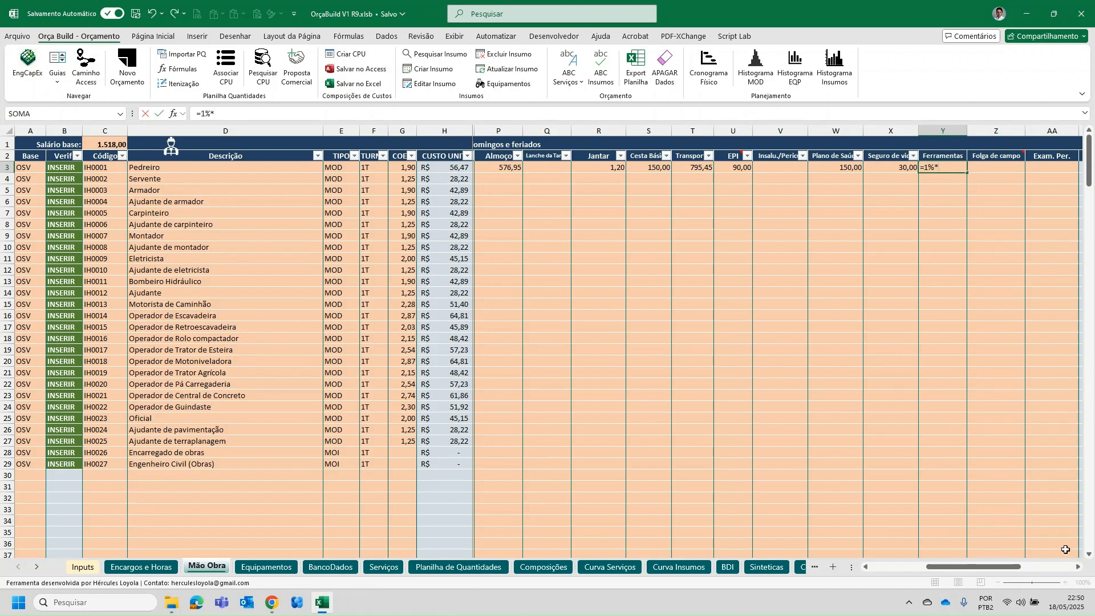
{"action": "left_click", "coordinate": [964, 572]}
{"action": "left_click_drag", "start_coordinate": [964, 572], "coordinate": [908, 568]}
{"action": "left_click", "coordinate": [640, 167]}
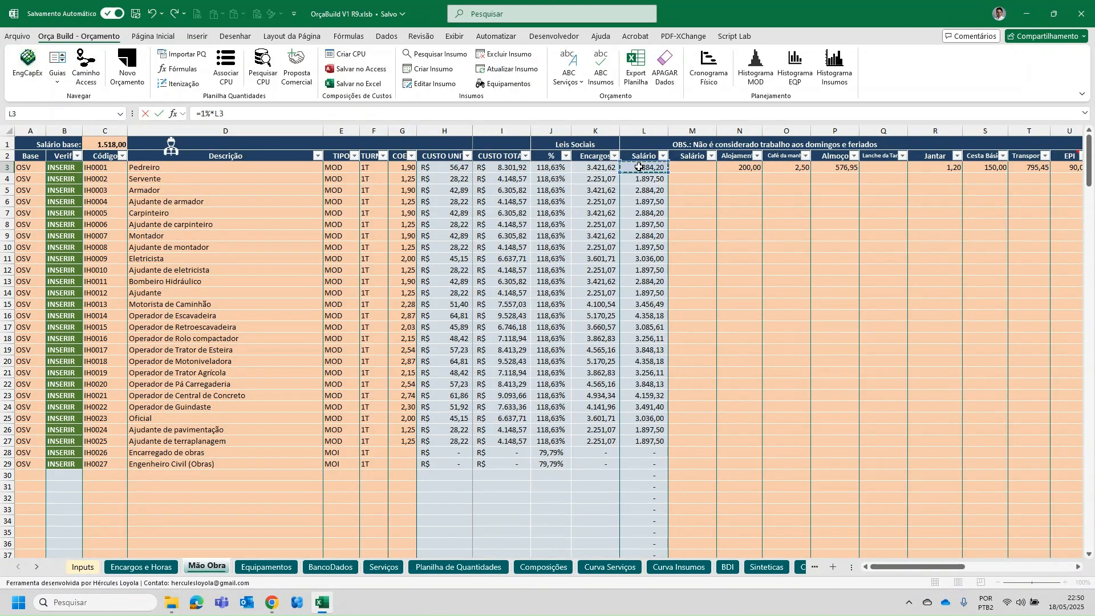
{"action": "key", "text": "Return"}
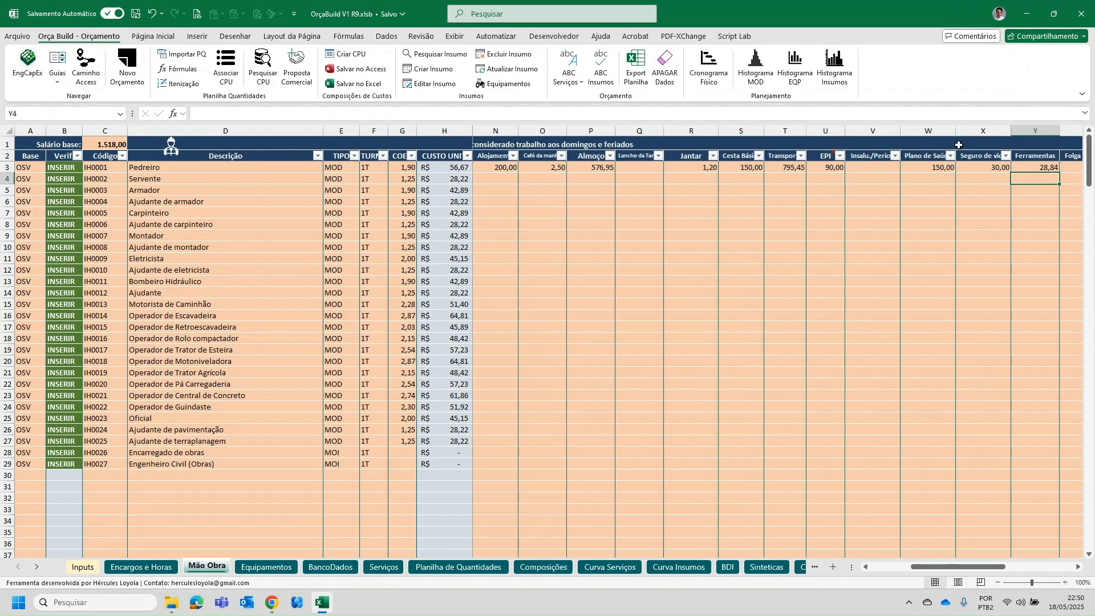
Step: Enter the Pedreiro field leave (Folga de campo) cost as the formula =2100/1,5
{"action": "left_click_drag", "start_coordinate": [933, 565], "coordinate": [997, 566]}
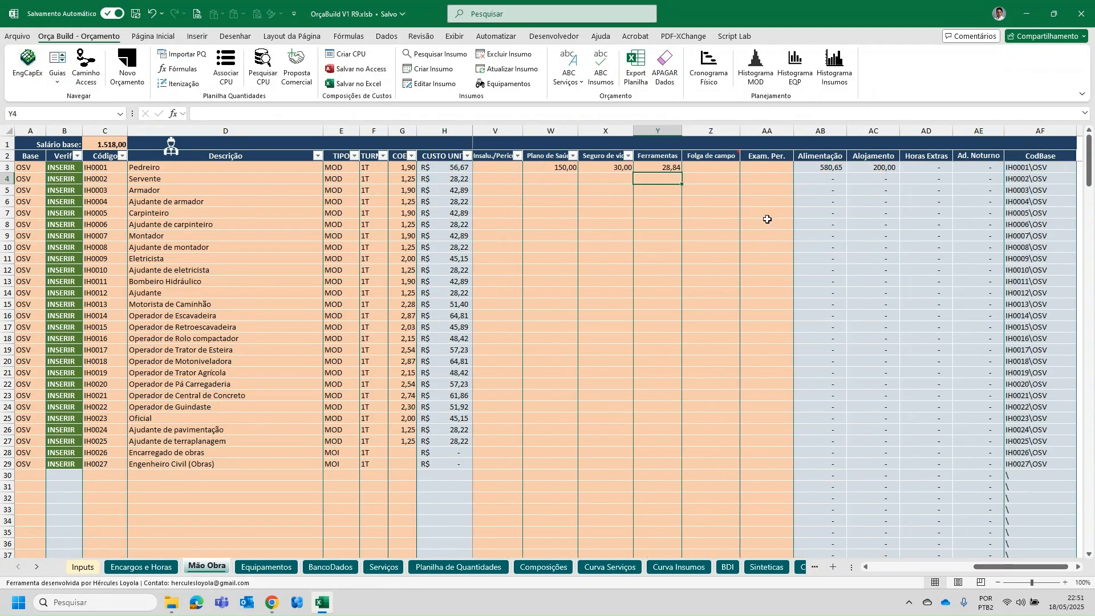
{"action": "left_click", "coordinate": [706, 168]}
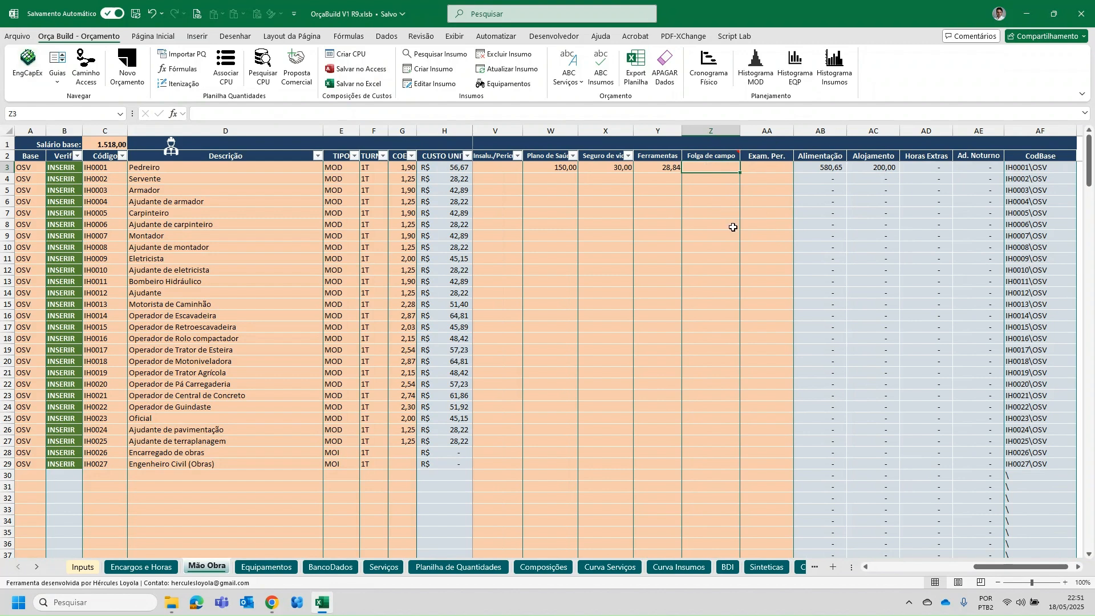
{"action": "type", "text": "="}
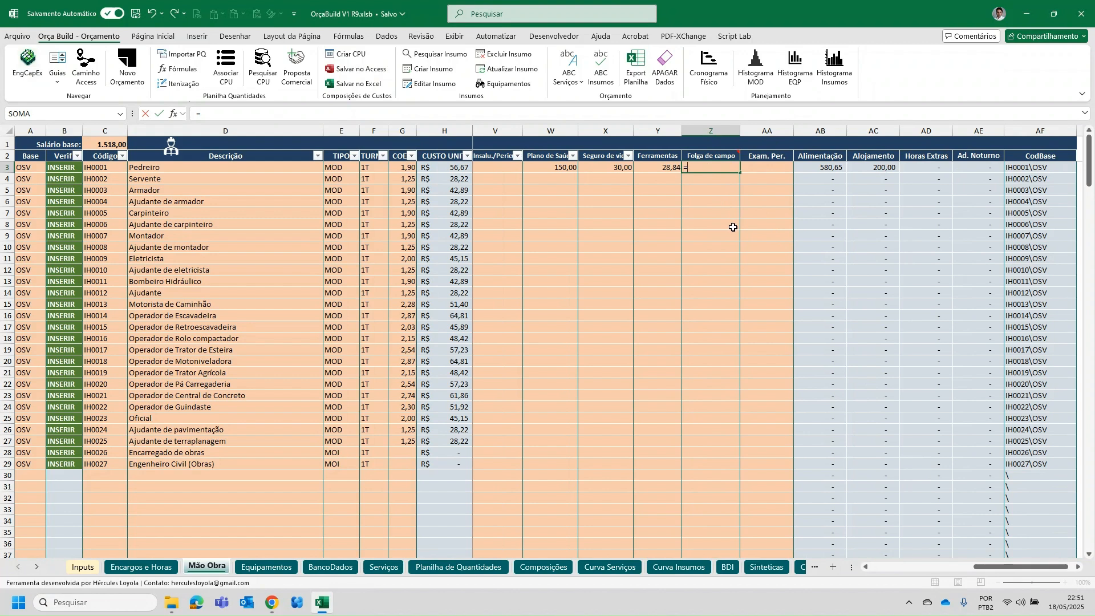
{"action": "type", "text": "2100"}
{"action": "type", "text": "/1,5"}
{"action": "key", "text": "Return"}
Step: Enter the Pedreiro periodic exam (Exam. Per.) cost as the formula =300/12
{"action": "left_click", "coordinate": [764, 168]}
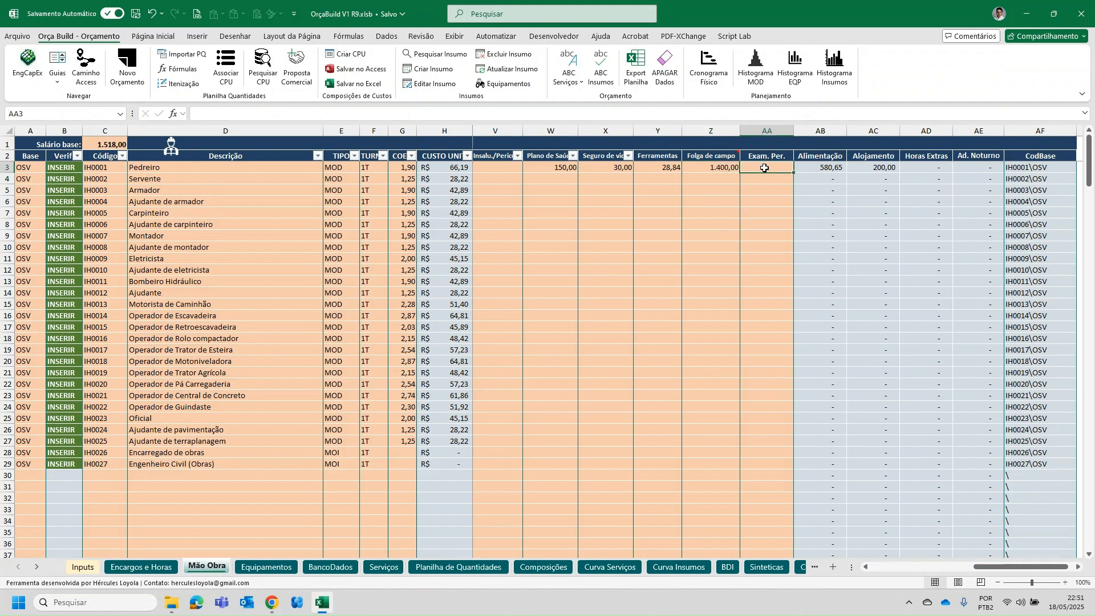
{"action": "type", "text": "="}
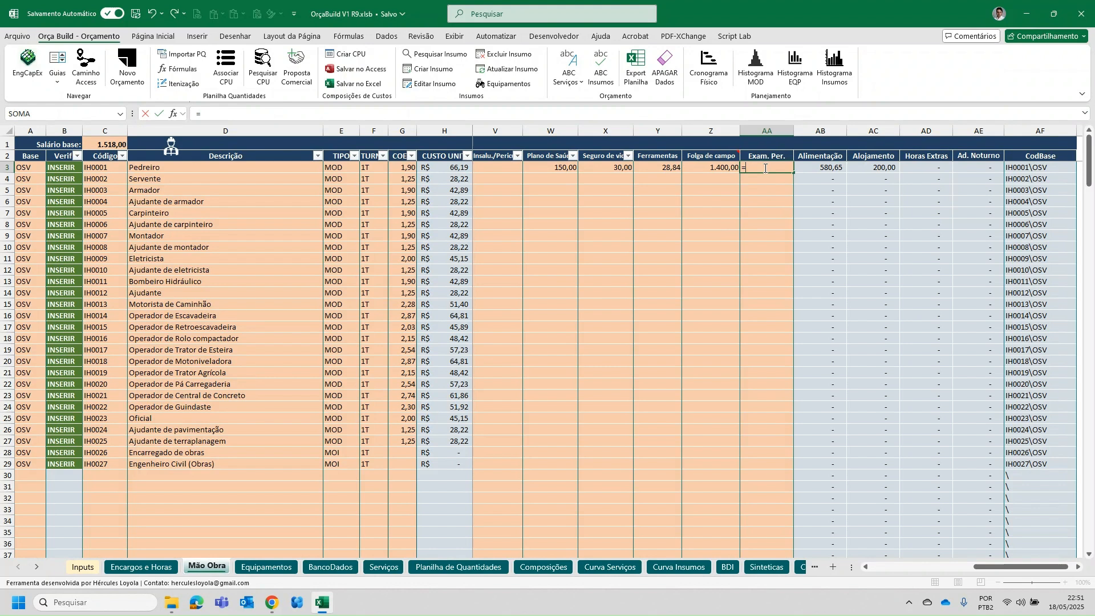
{"action": "type", "text": "300/12"}
{"action": "key", "text": "Return"}
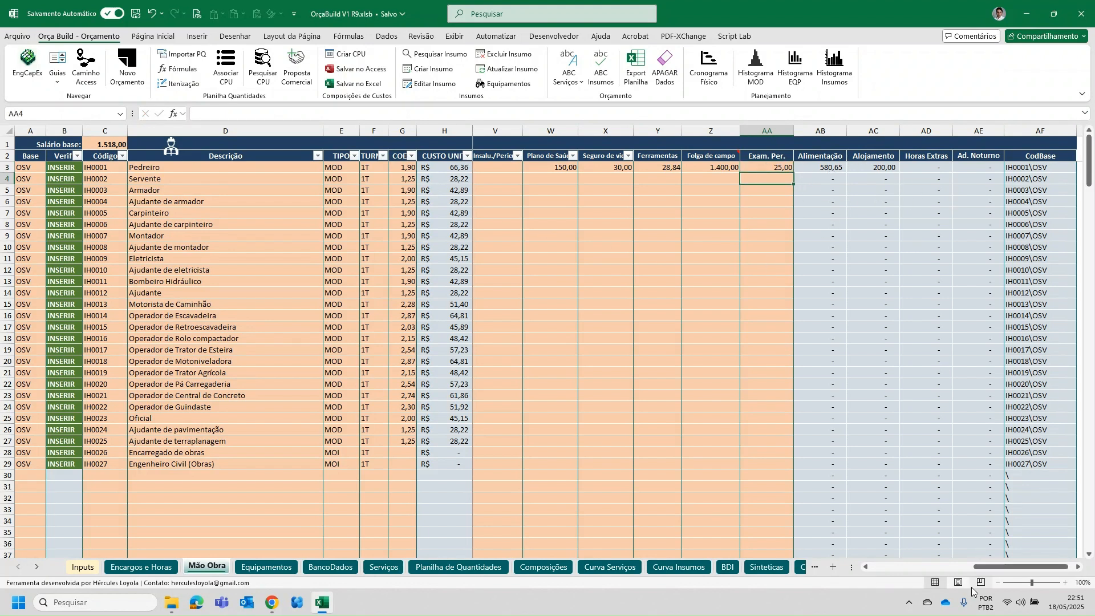
Step: Examine the calculated Alojamento, Horas Extras and Ad. Noturno columns at the end of the labour list
{"action": "left_click_drag", "start_coordinate": [990, 568], "coordinate": [995, 569]}
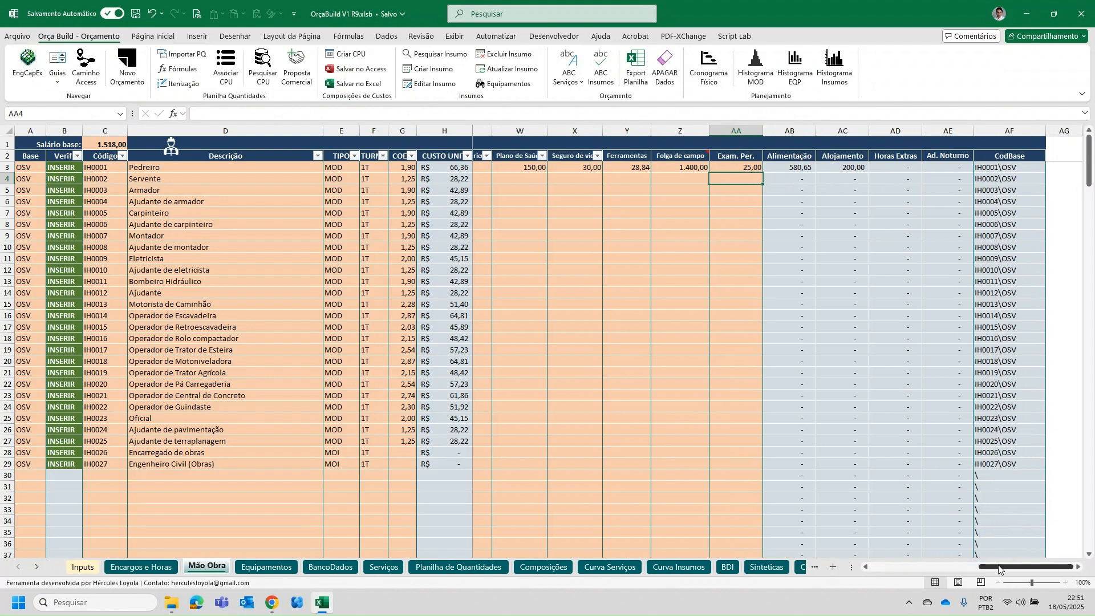
{"action": "left_click", "coordinate": [884, 167]}
{"action": "left_click", "coordinate": [962, 170]}
{"action": "left_click", "coordinate": [908, 169]}
{"action": "left_click", "coordinate": [900, 215]}
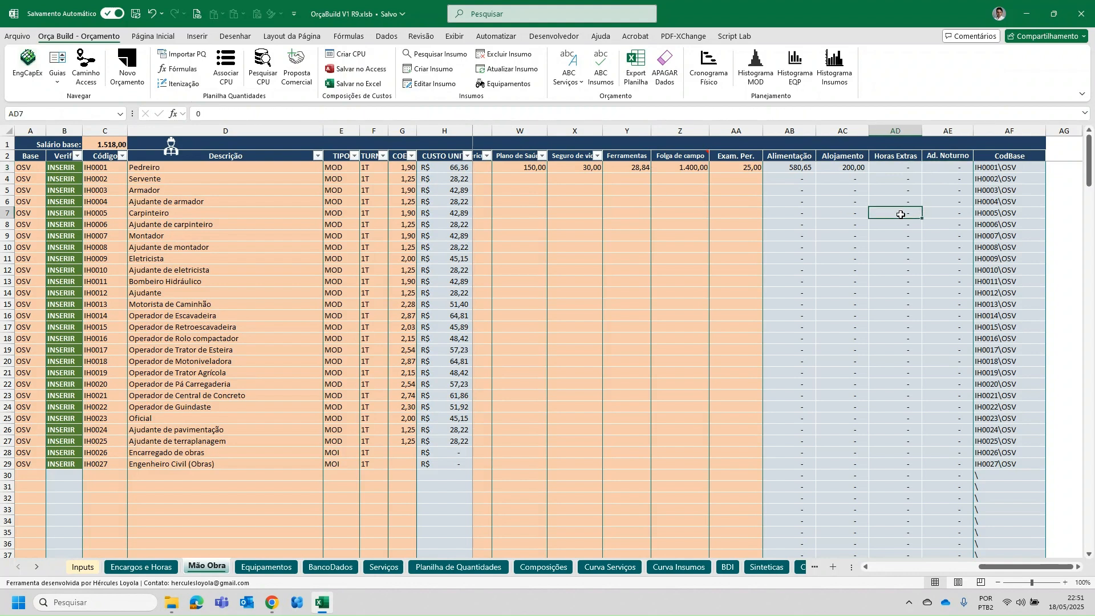
{"action": "left_click", "coordinate": [897, 188]}
{"action": "left_click", "coordinate": [843, 187]}
{"action": "left_click", "coordinate": [836, 180]}
{"action": "left_click", "coordinate": [951, 170]}
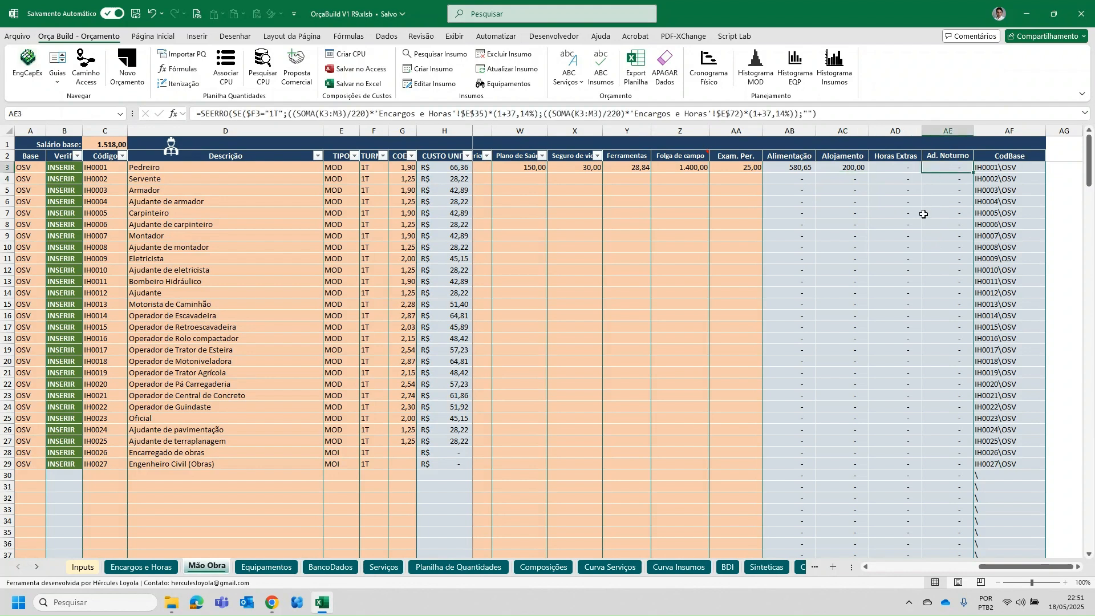
Step: Copy the Pedreiro benefit cost formulas, from Alojamento through Exam. Per., to every labour row down to Ajudante de terraplanagem
{"action": "left_click_drag", "start_coordinate": [981, 563], "coordinate": [803, 562]}
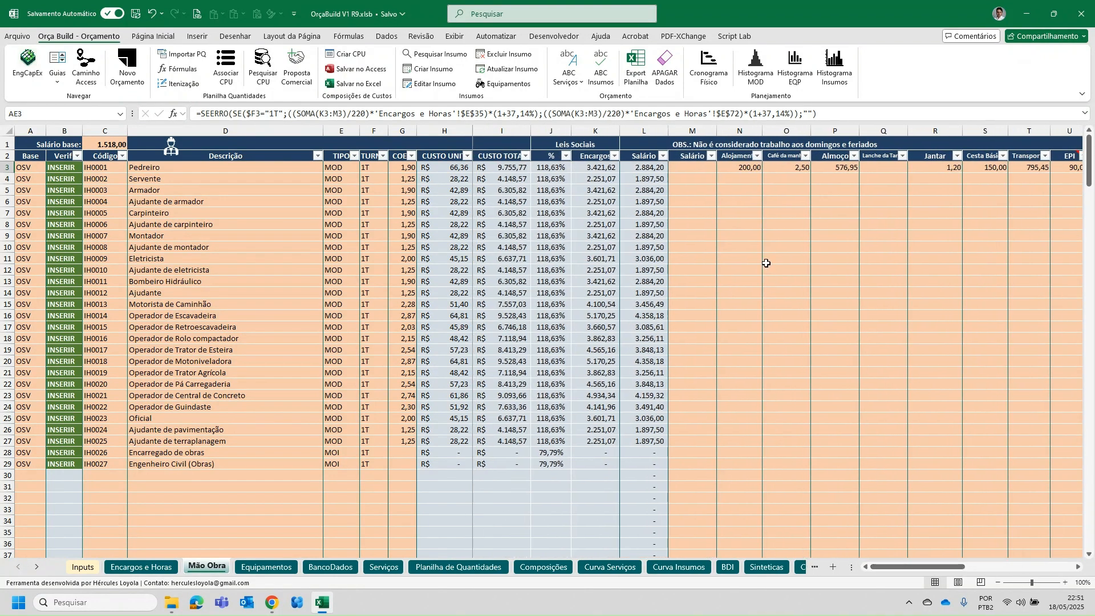
{"action": "left_click", "coordinate": [745, 167]}
{"action": "left_click_drag", "start_coordinate": [894, 567], "coordinate": [977, 565]}
{"action": "left_click", "coordinate": [887, 169], "text": "shift"}
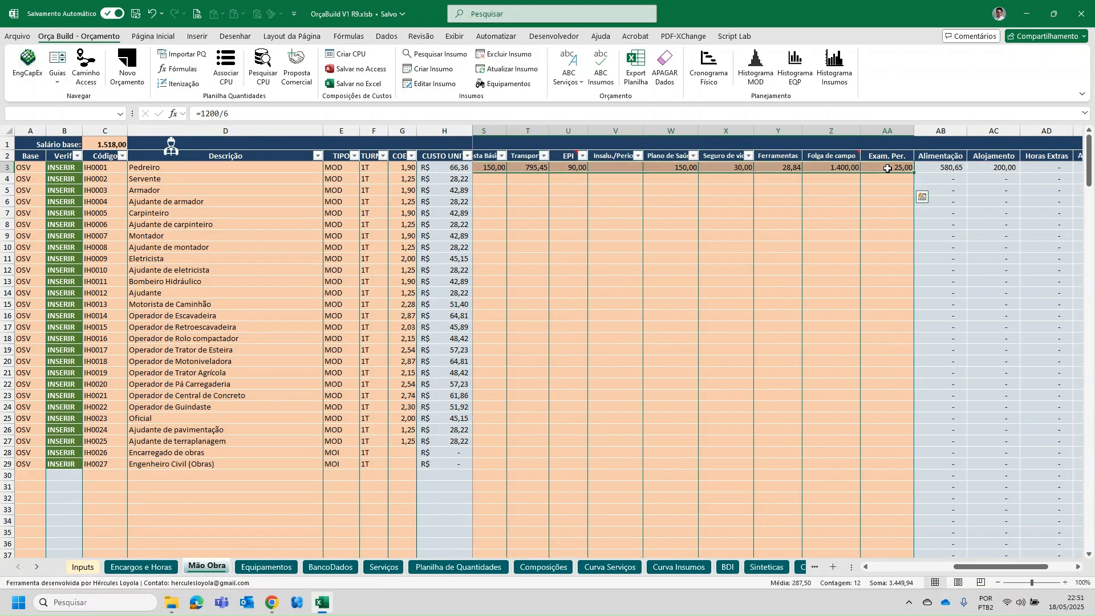
{"action": "key", "text": "ctrl+c"}
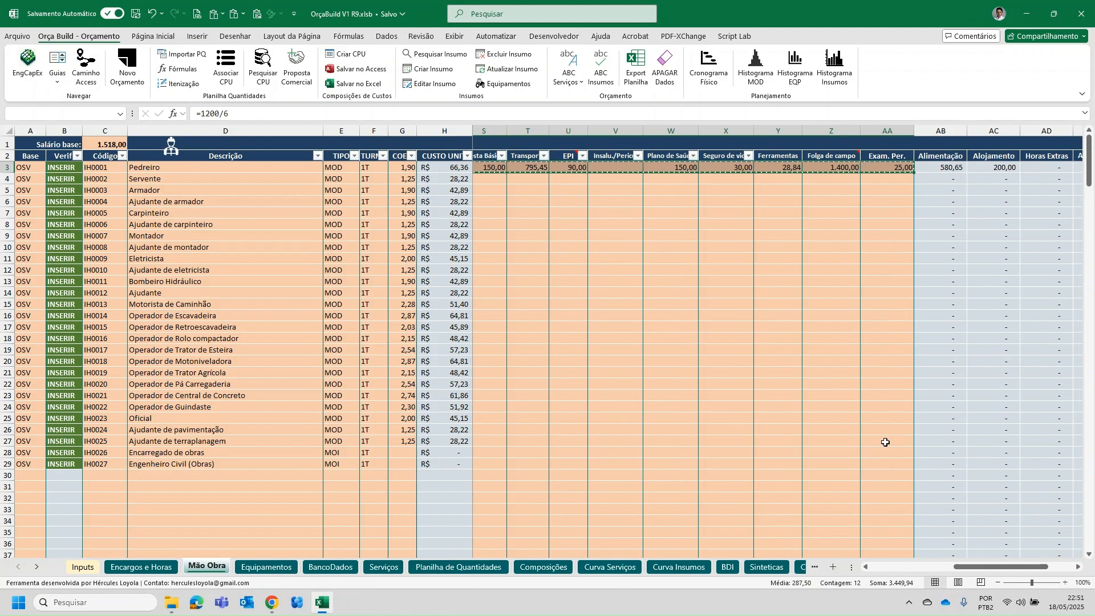
{"action": "left_click", "coordinate": [888, 441], "text": "shift"}
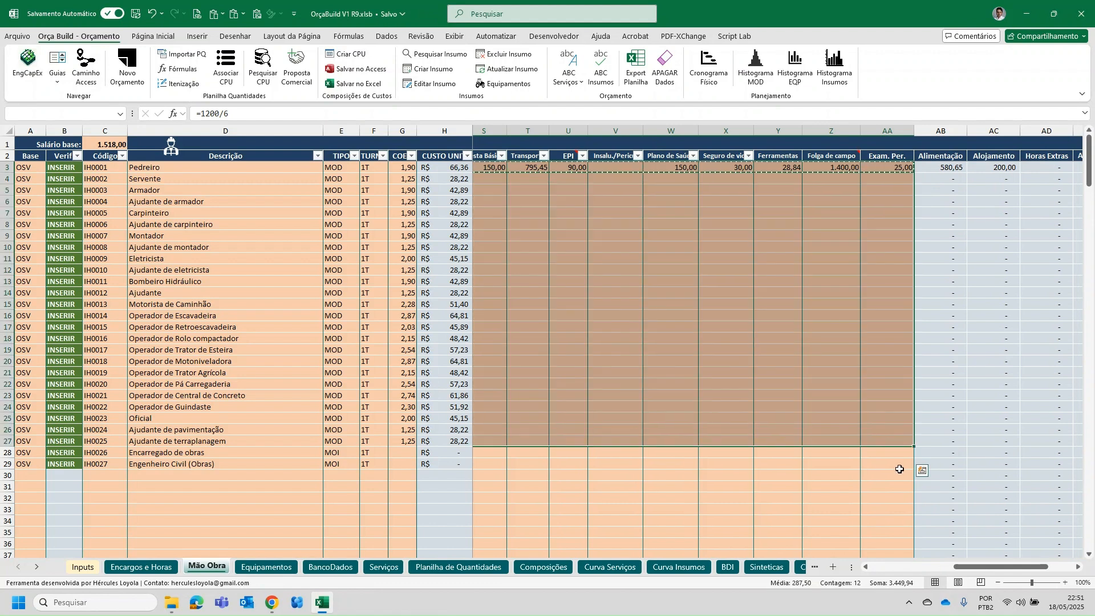
{"action": "right_click", "coordinate": [815, 323]}
{"action": "left_click", "coordinate": [877, 309]}
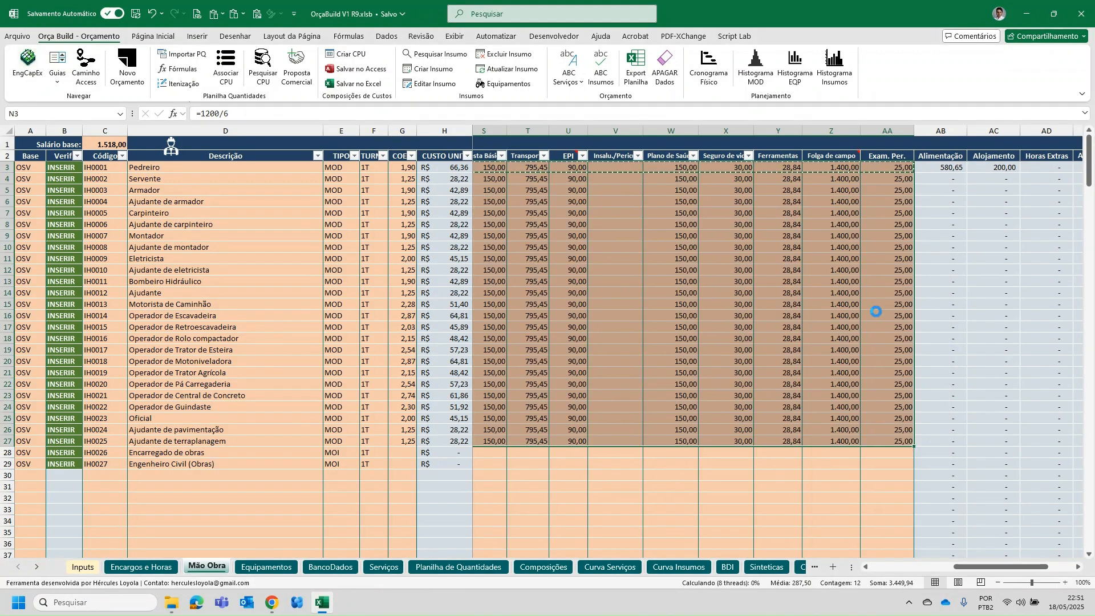
{"action": "left_click", "coordinate": [810, 337]}
{"action": "key", "text": "Escape"}
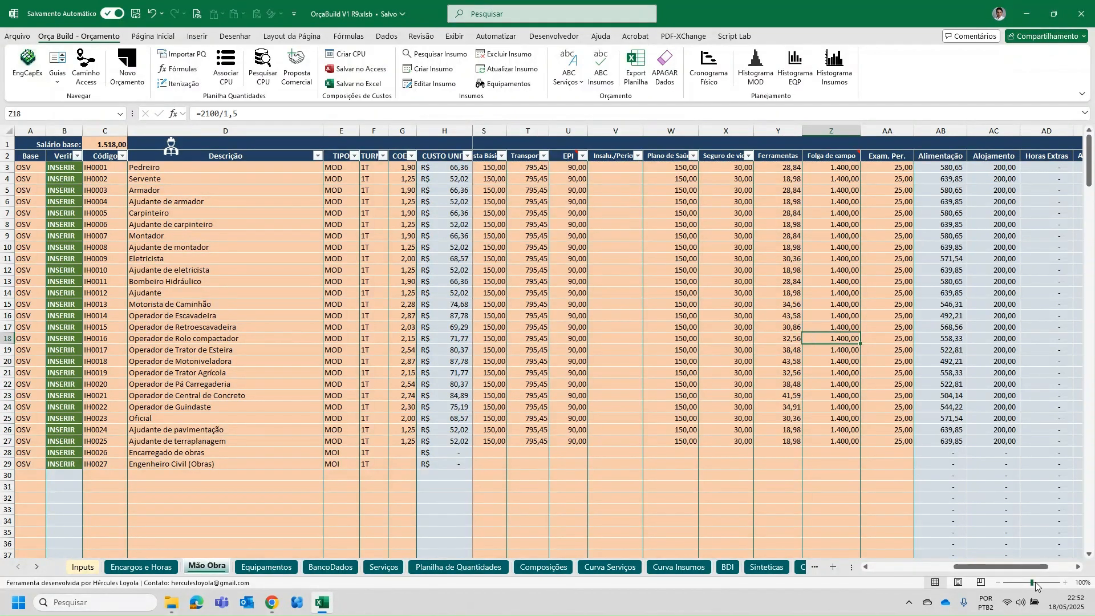
Step: Enter a fixed salary of 4000 for Encarregado de obras in the input Salário column
{"action": "left_click_drag", "start_coordinate": [1021, 571], "coordinate": [937, 571]}
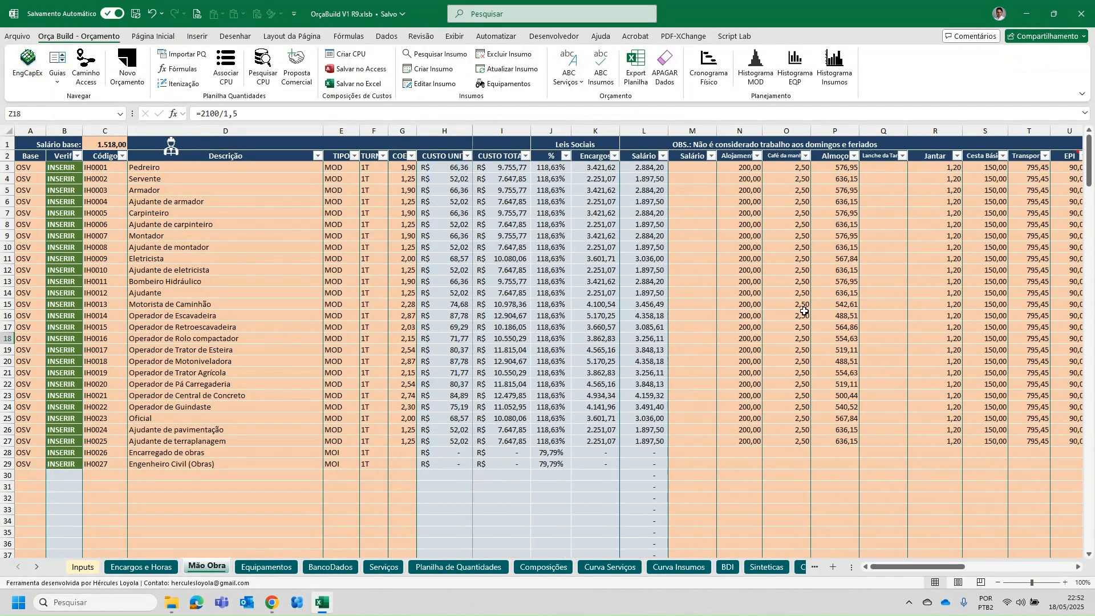
{"action": "left_click_drag", "start_coordinate": [889, 568], "coordinate": [890, 569]}
{"action": "scroll", "coordinate": [323, 437], "scroll_direction": "down", "scroll_amount": 1}
{"action": "scroll", "coordinate": [323, 437], "scroll_direction": "down", "scroll_amount": 2}
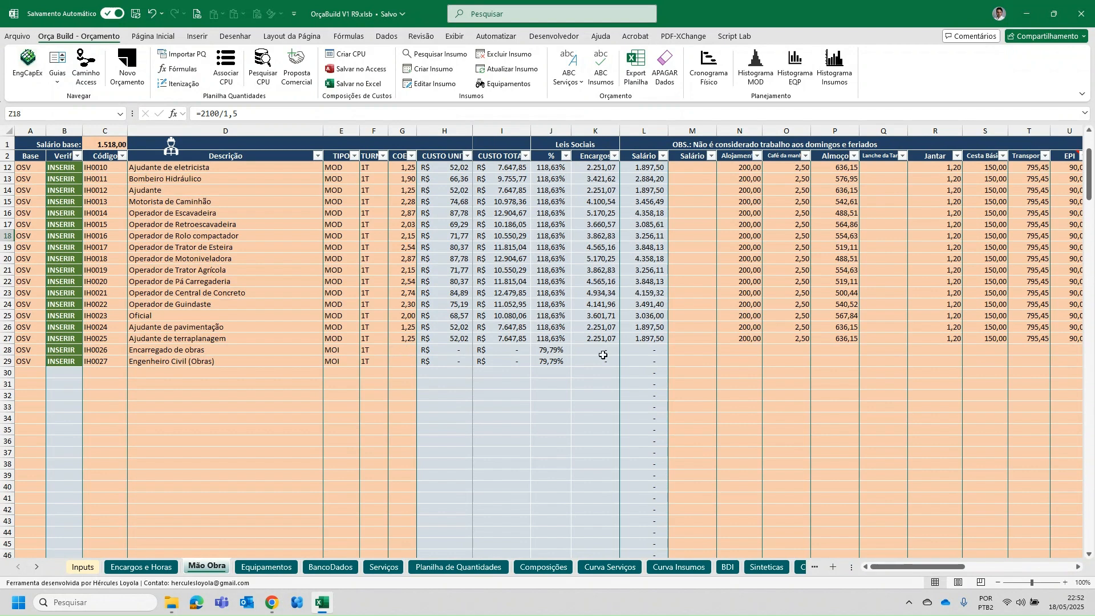
{"action": "left_click", "coordinate": [687, 350]}
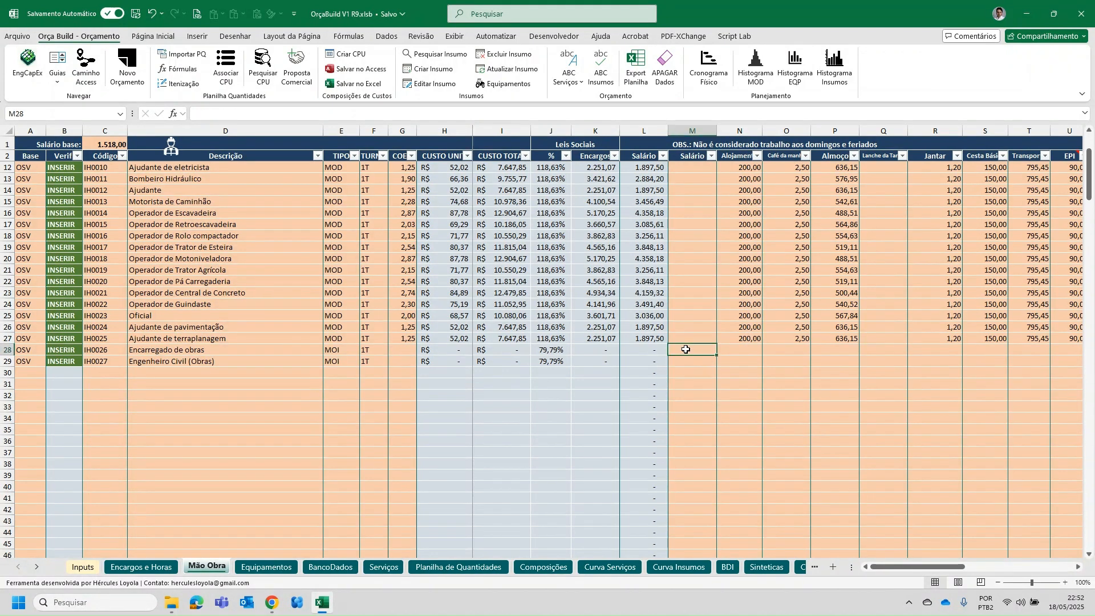
{"action": "type", "text": "4."}
{"action": "type", "text": "000"}
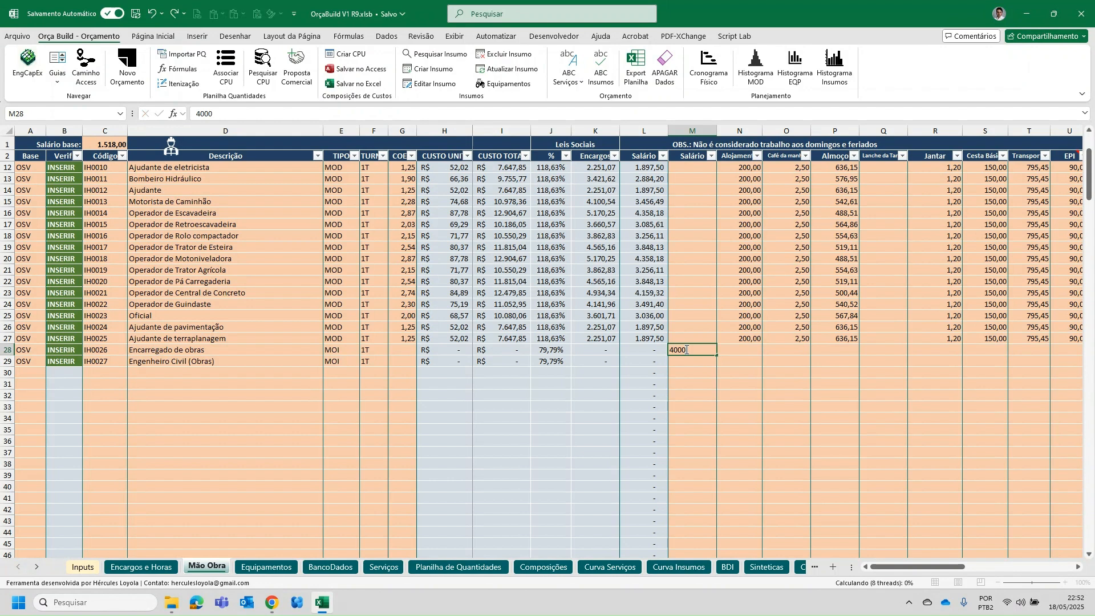
{"action": "key", "text": "Return"}
Step: Set the salary coefficient of Engenheiro Civil (Obras) to 8,5
{"action": "left_click", "coordinate": [409, 362]}
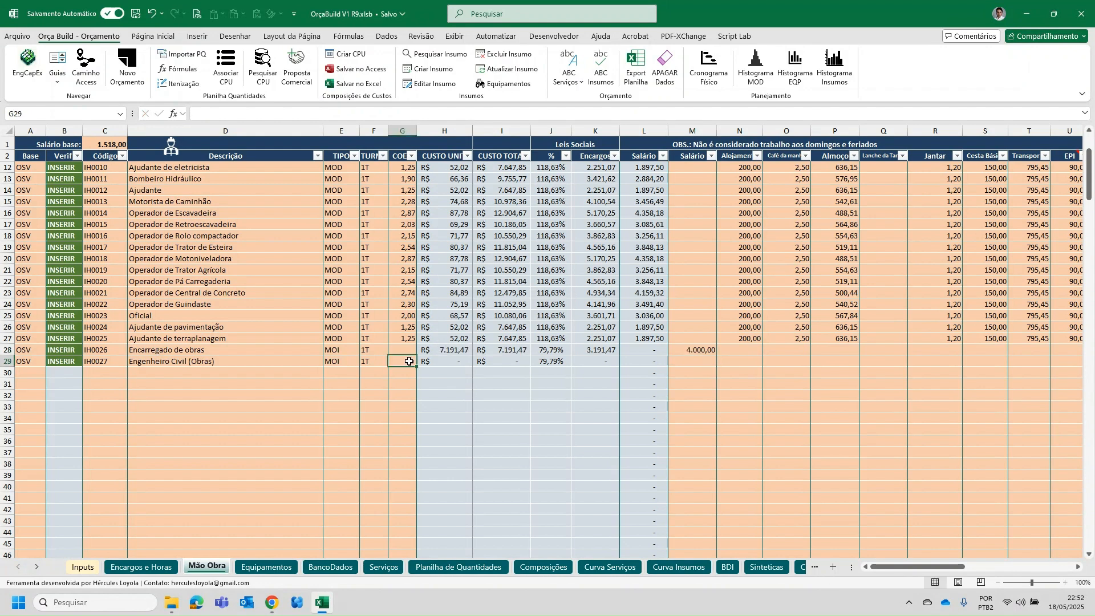
{"action": "type", "text": "8,5"}
{"action": "key", "text": "Return"}
{"action": "left_click", "coordinate": [735, 339]}
{"action": "left_click_drag", "start_coordinate": [735, 339], "coordinate": [823, 342]}
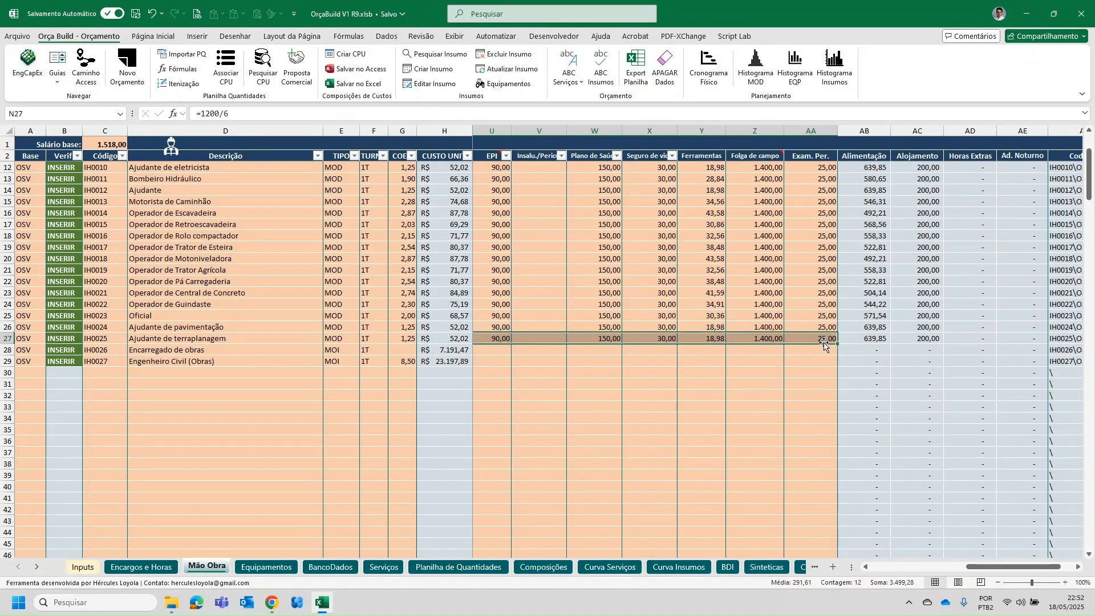
{"action": "left_click_drag", "start_coordinate": [984, 567], "coordinate": [889, 567]}
{"action": "left_click", "coordinate": [849, 555]}
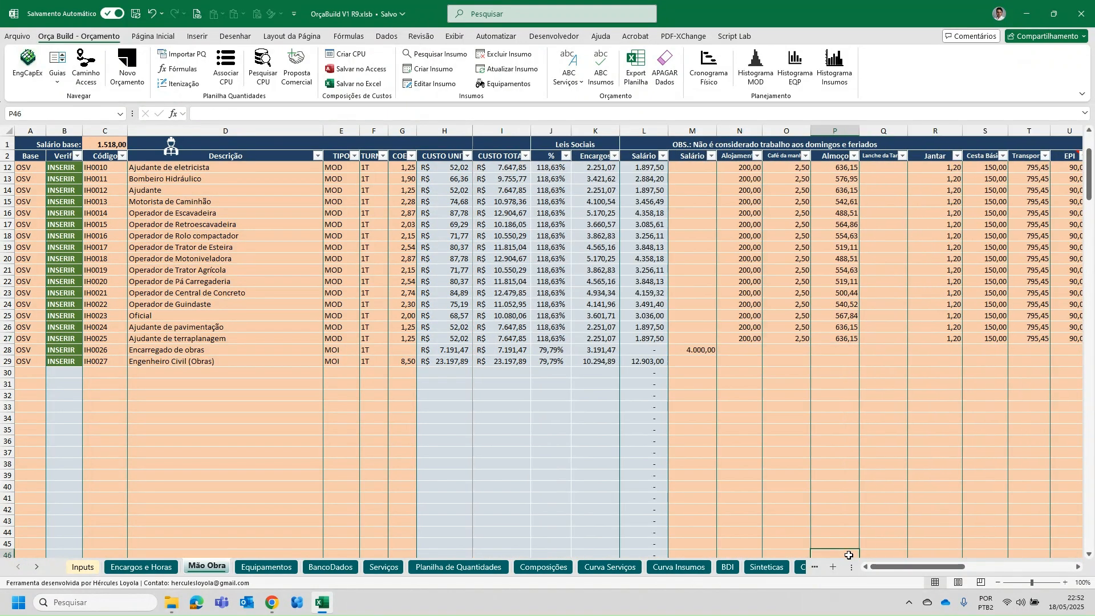
Step: Copy the Ajudante de terraplanagem benefit cost formulas, Alojamento through Exam. Per., to the Encarregado de obras row
{"action": "left_click", "coordinate": [754, 340]}
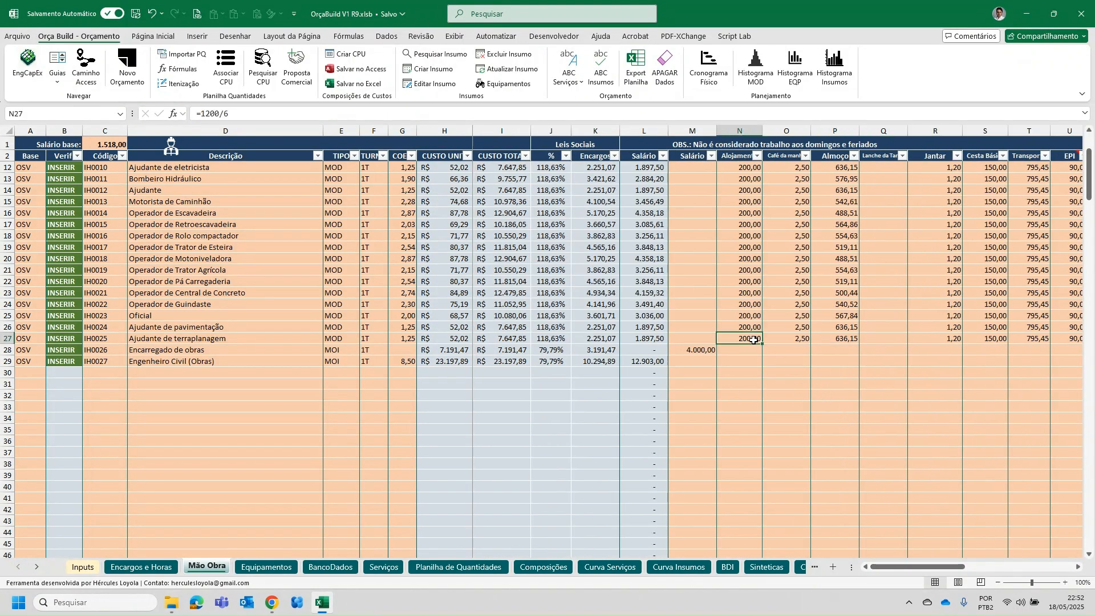
{"action": "left_click_drag", "start_coordinate": [891, 567], "coordinate": [953, 567]}
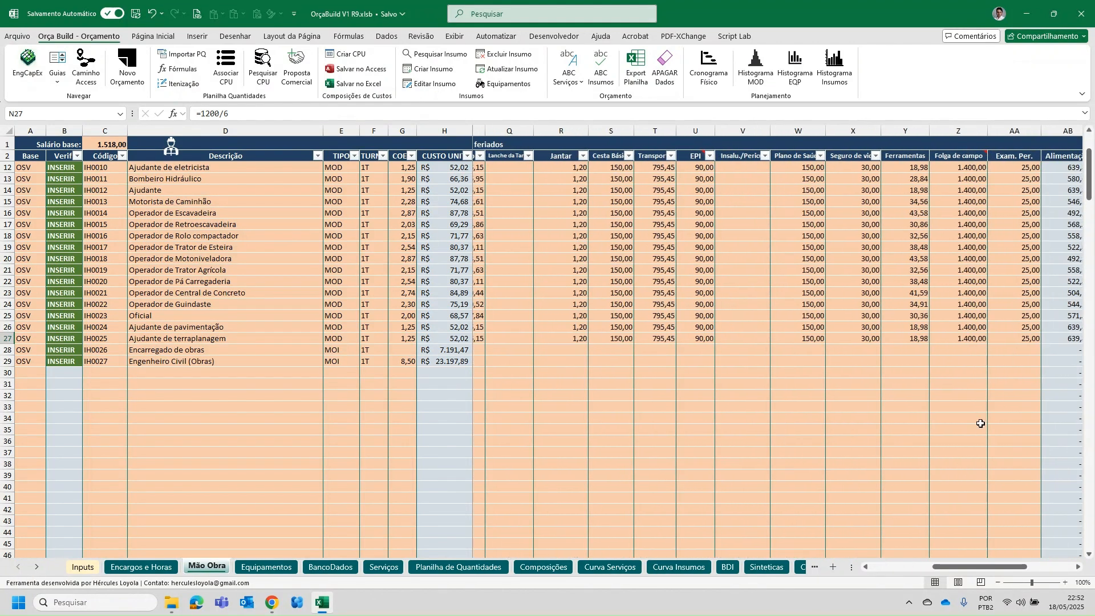
{"action": "left_click", "coordinate": [1017, 335], "text": "shift"}
{"action": "key", "text": "ctrl+c"}
{"action": "key", "text": "Down"}
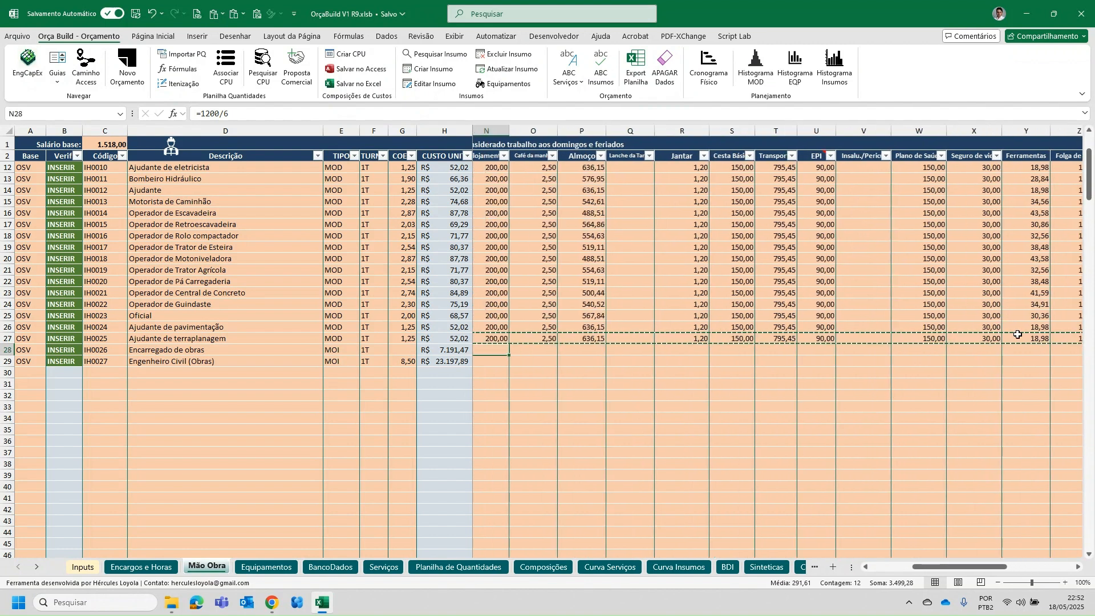
{"action": "right_click", "coordinate": [494, 351]}
{"action": "left_click", "coordinate": [557, 309]}
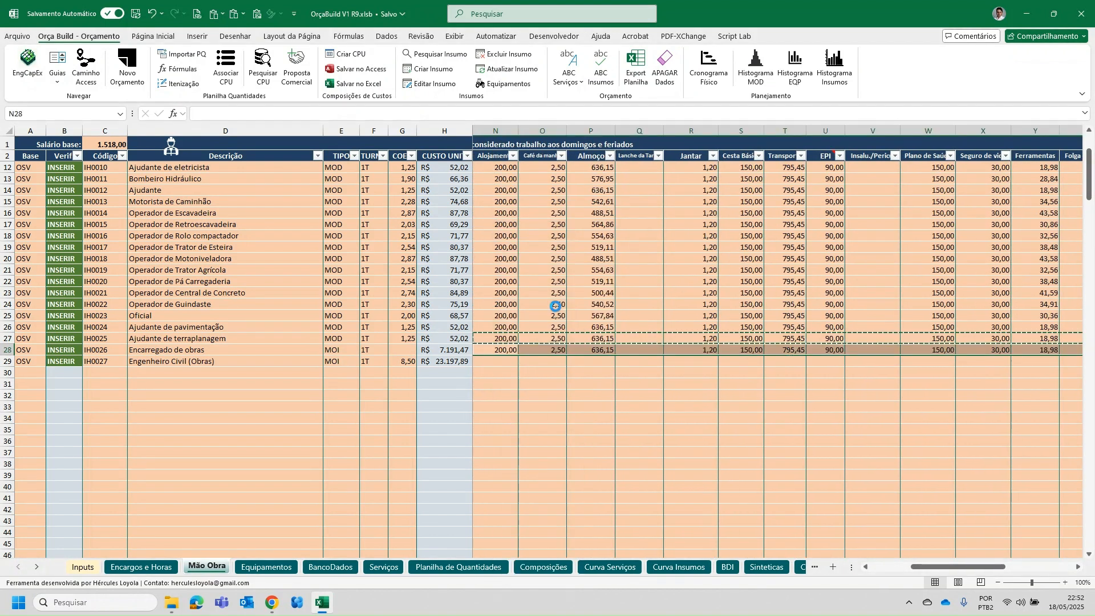
Step: Paste the same copied benefit cost formulas into the Engenheiro Civil (Obras) row
{"action": "left_click", "coordinate": [501, 364]}
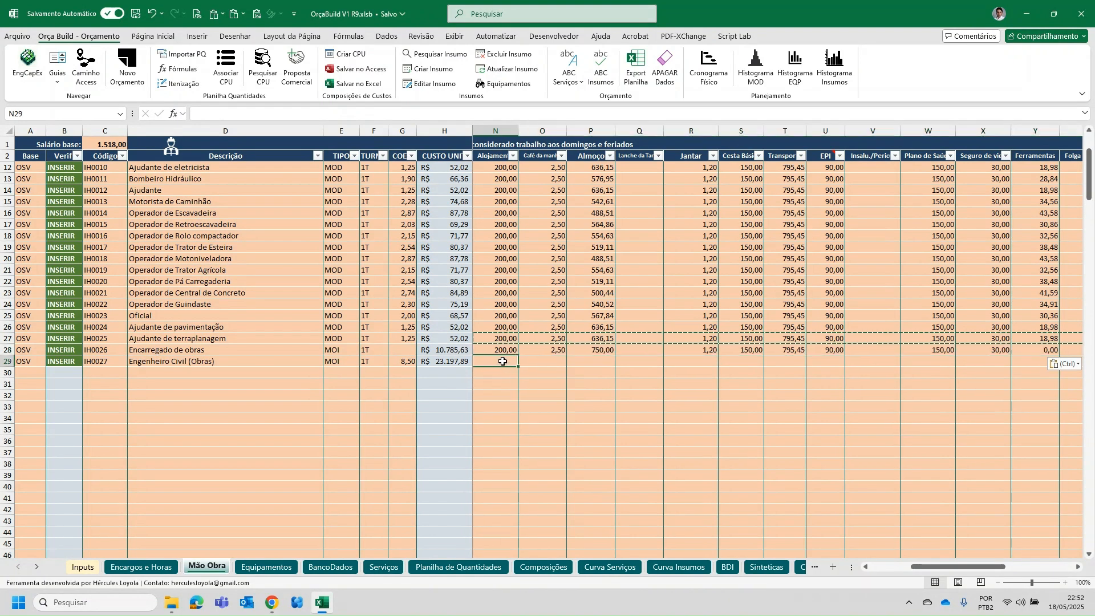
{"action": "right_click", "coordinate": [502, 364]}
{"action": "left_click", "coordinate": [569, 83]}
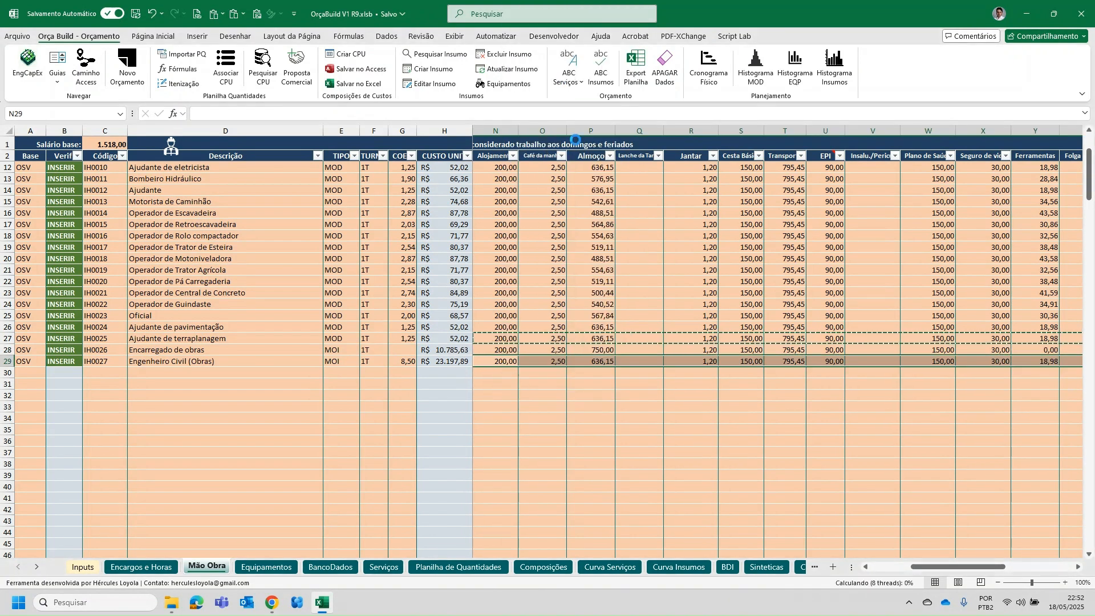
{"action": "left_click", "coordinate": [577, 302]}
{"action": "key", "text": "Escape"}
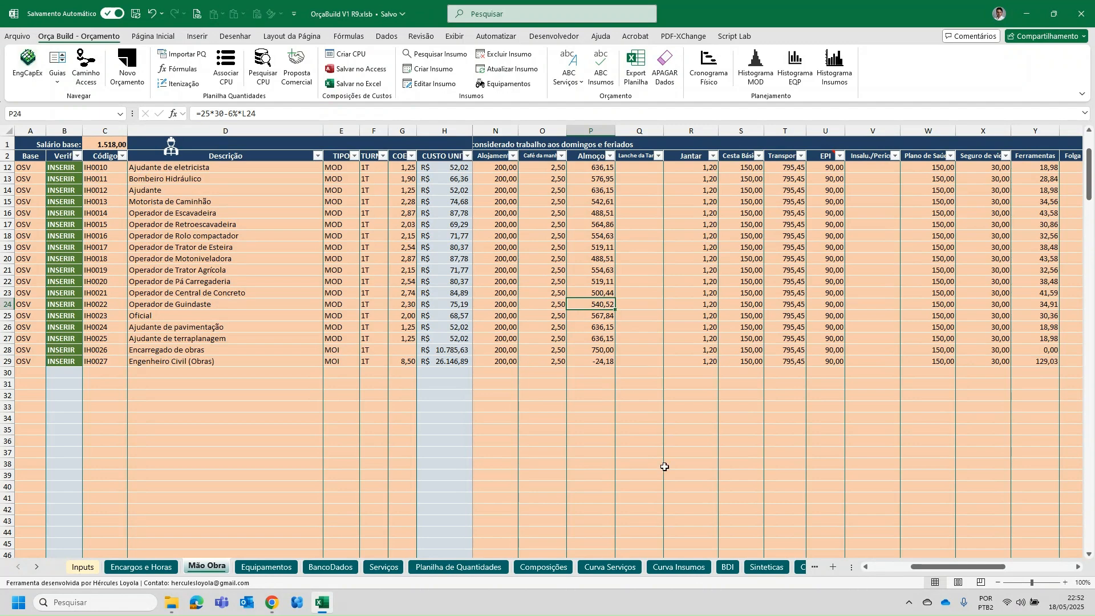
Step: Review the completed labour list, comparing the social charge percentages of the MOD and MOI roles and checking the shift entries
{"action": "left_click_drag", "start_coordinate": [938, 567], "coordinate": [899, 567]}
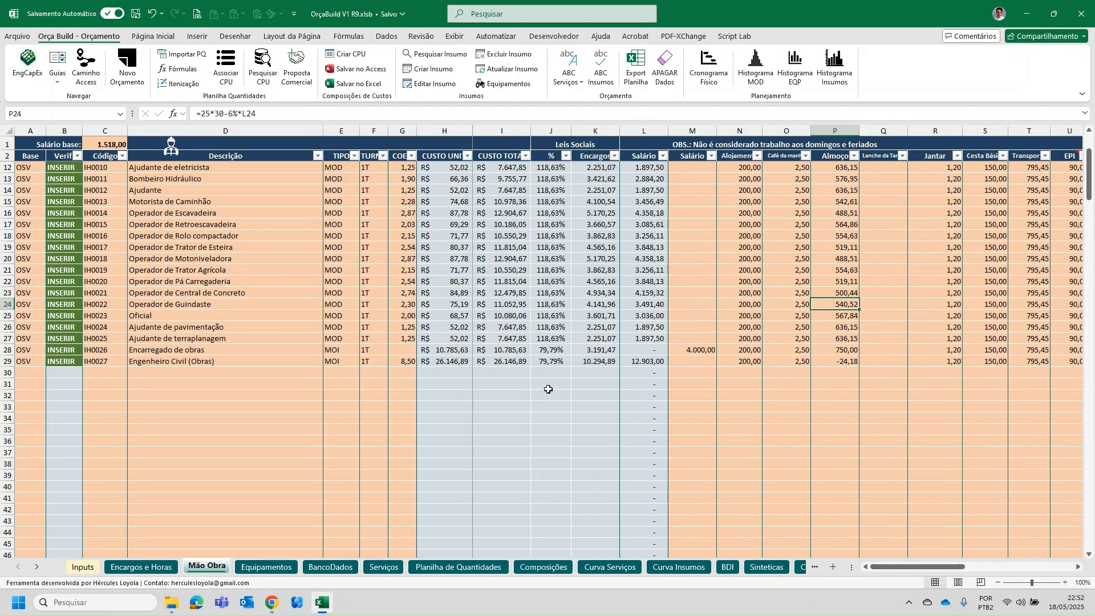
{"action": "scroll", "coordinate": [539, 374], "scroll_direction": "up", "scroll_amount": 1}
{"action": "scroll", "coordinate": [539, 373], "scroll_direction": "up", "scroll_amount": 2}
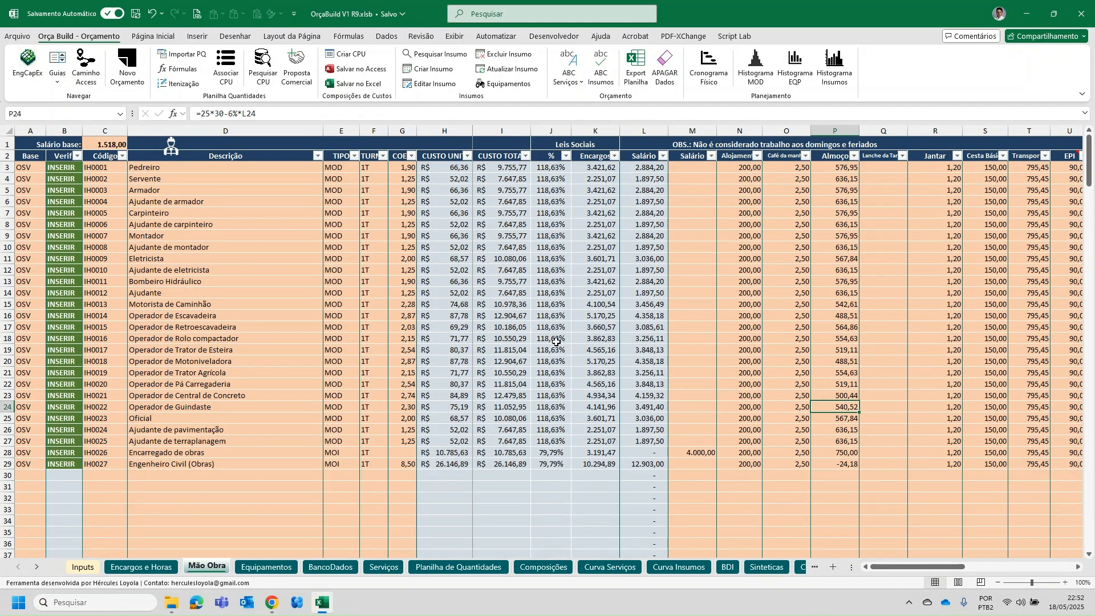
{"action": "scroll", "coordinate": [556, 341], "scroll_direction": "down", "scroll_amount": 3}
{"action": "left_click", "coordinate": [341, 349]}
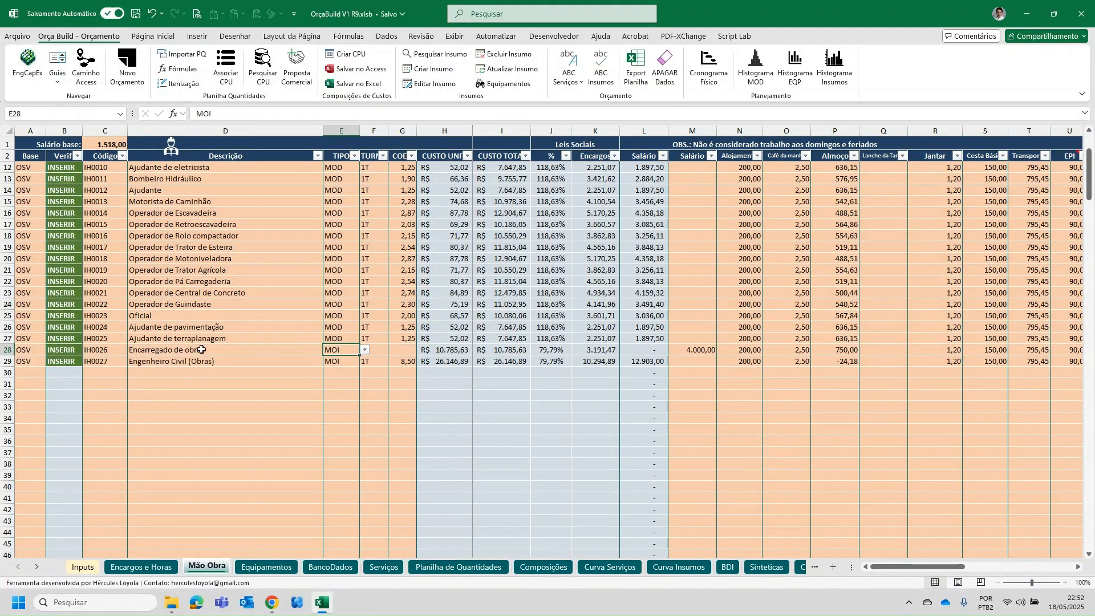
{"action": "left_click", "coordinate": [165, 360]}
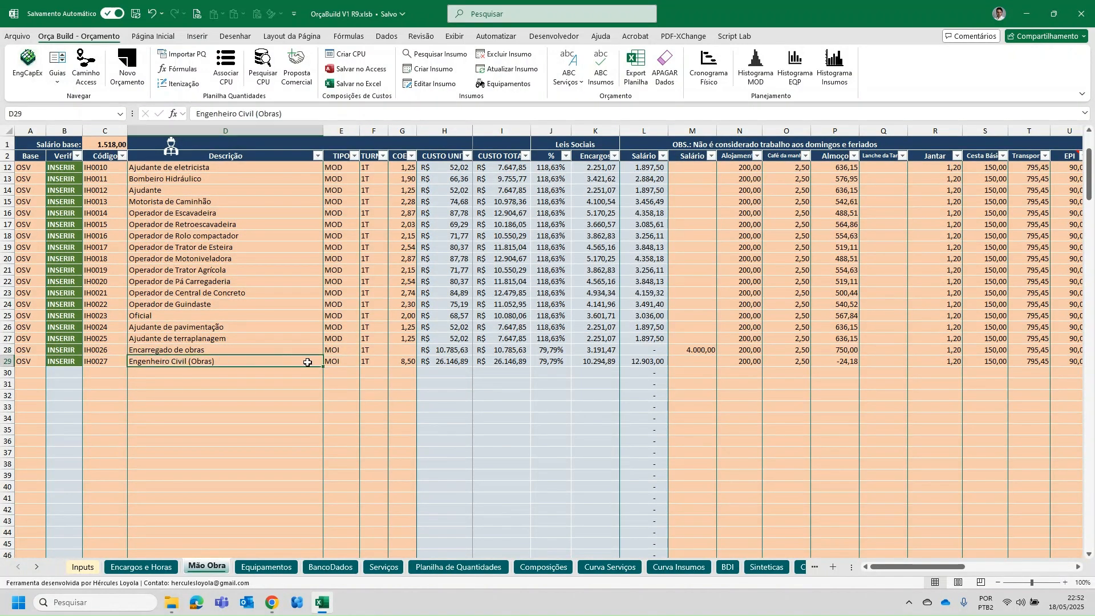
{"action": "left_click", "coordinate": [556, 348]}
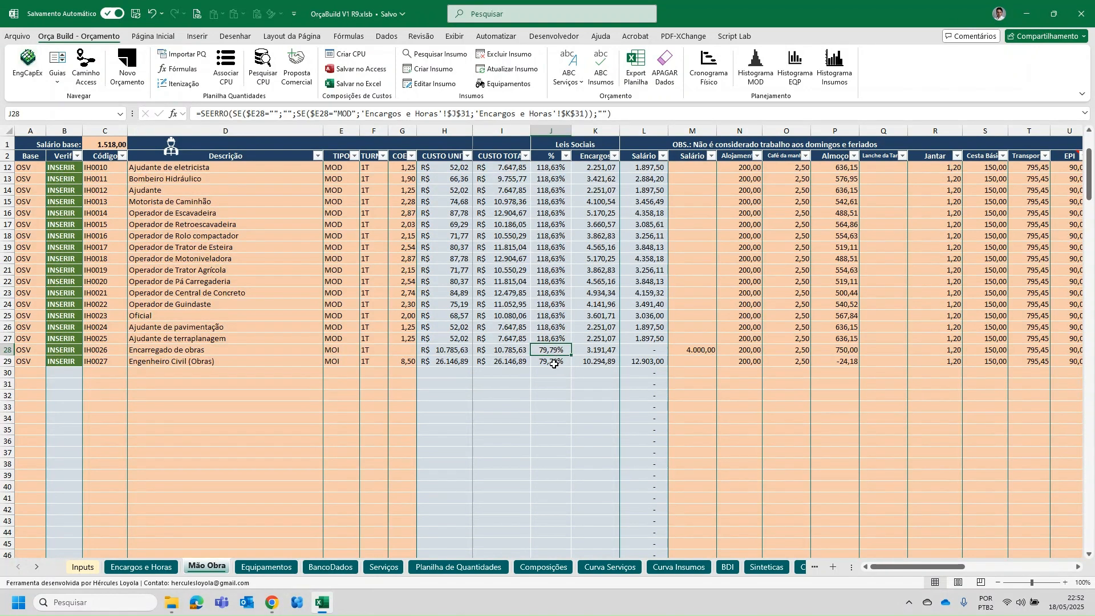
{"action": "left_click", "coordinate": [553, 306]}
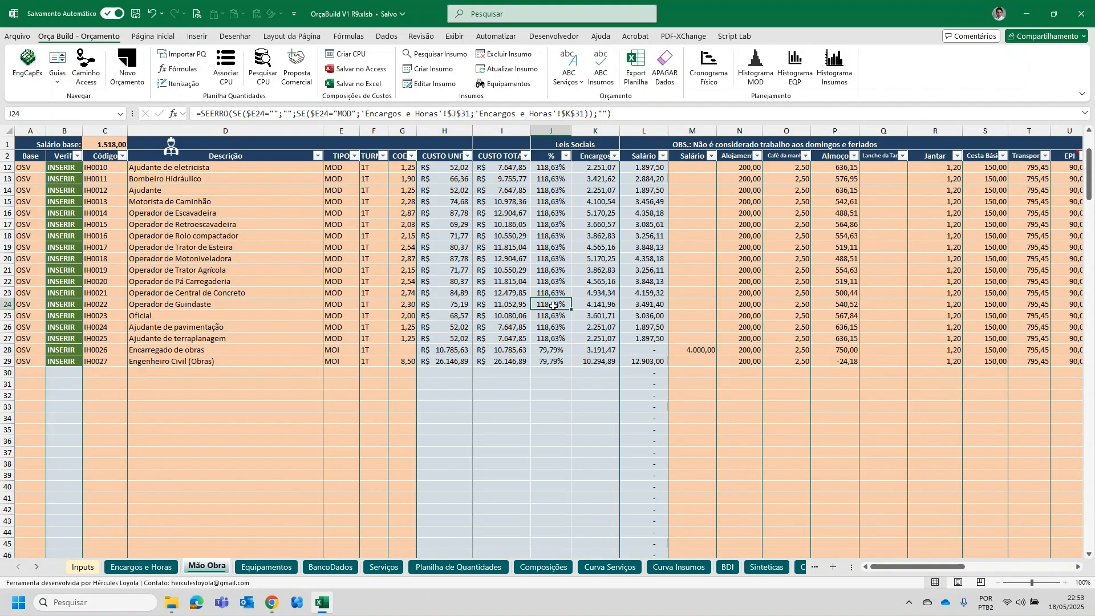
{"action": "scroll", "coordinate": [555, 328], "scroll_direction": "up", "scroll_amount": 3}
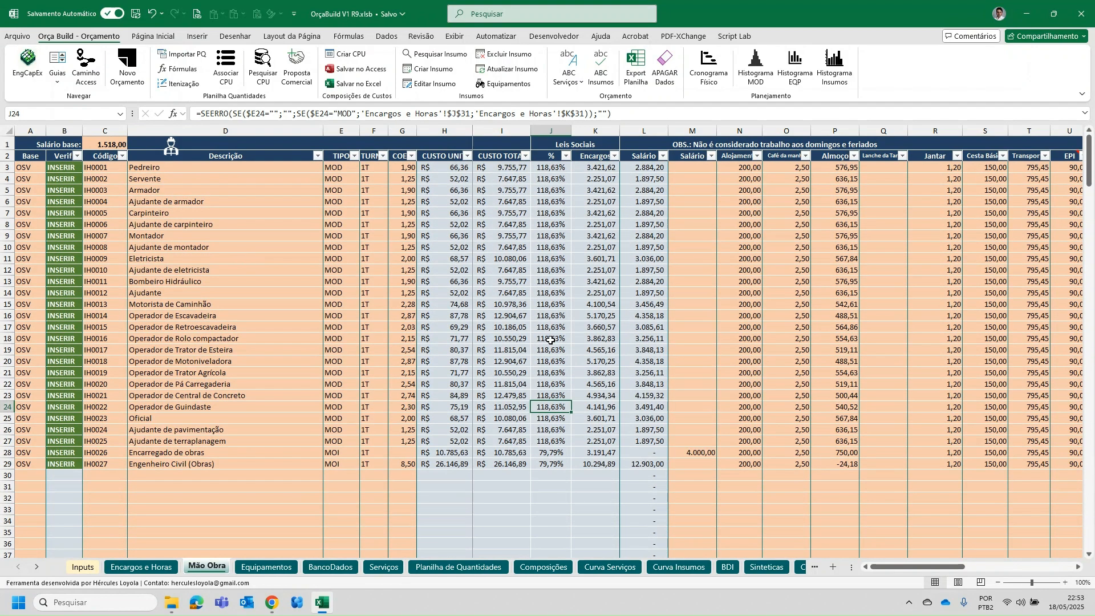
{"action": "left_click", "coordinate": [375, 231]}
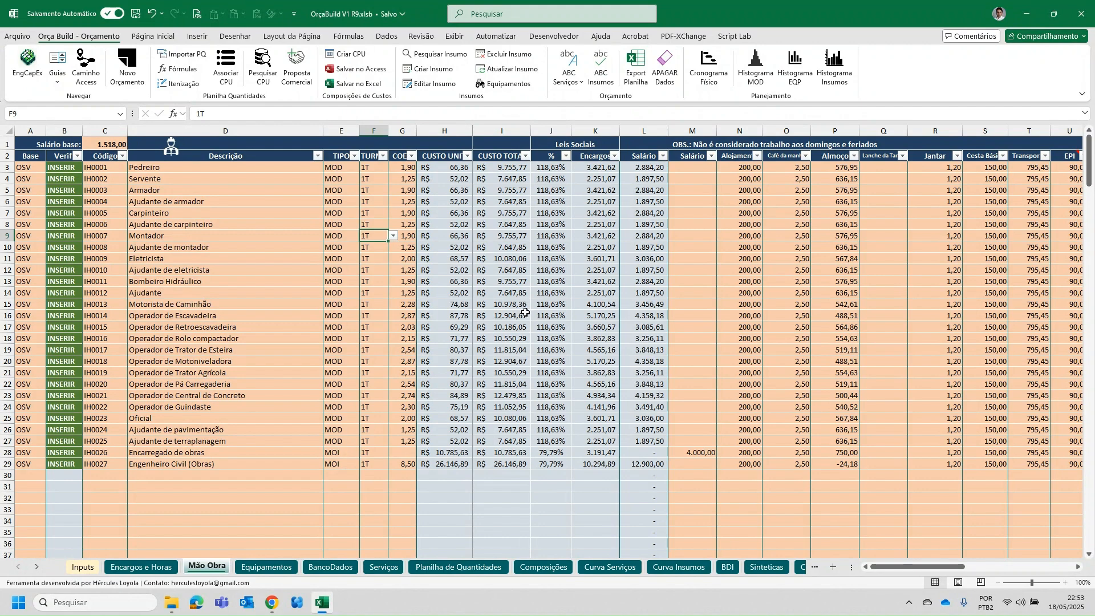
{"action": "scroll", "coordinate": [499, 313], "scroll_direction": "down", "scroll_amount": 2}
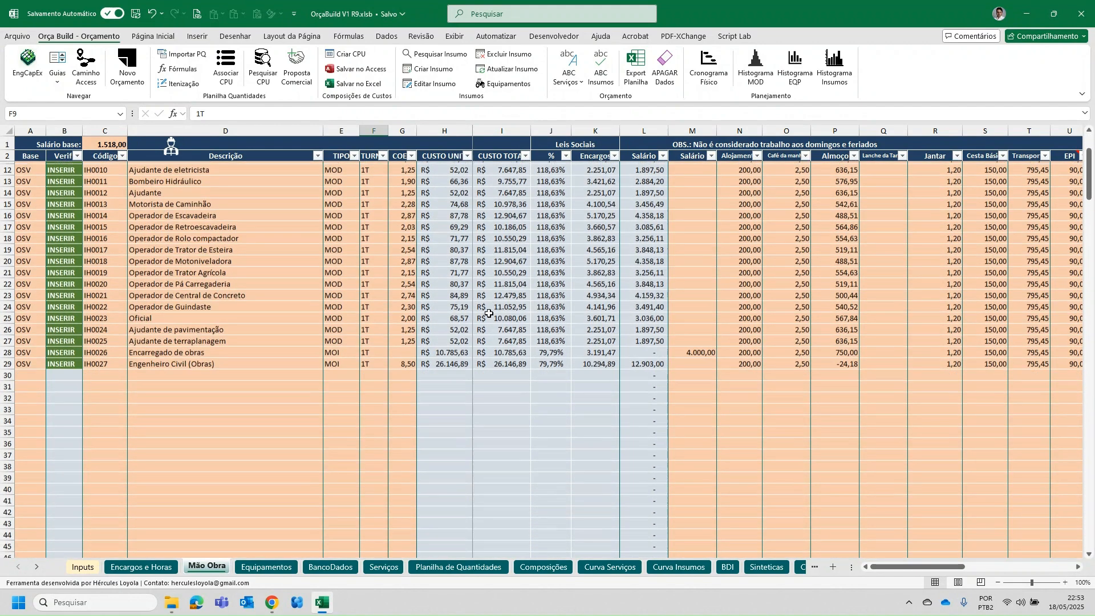
Step: Check the last filled rows of the BancoDados sheet for existing labour entries
{"action": "scroll", "coordinate": [489, 314], "scroll_direction": "up", "scroll_amount": 2}
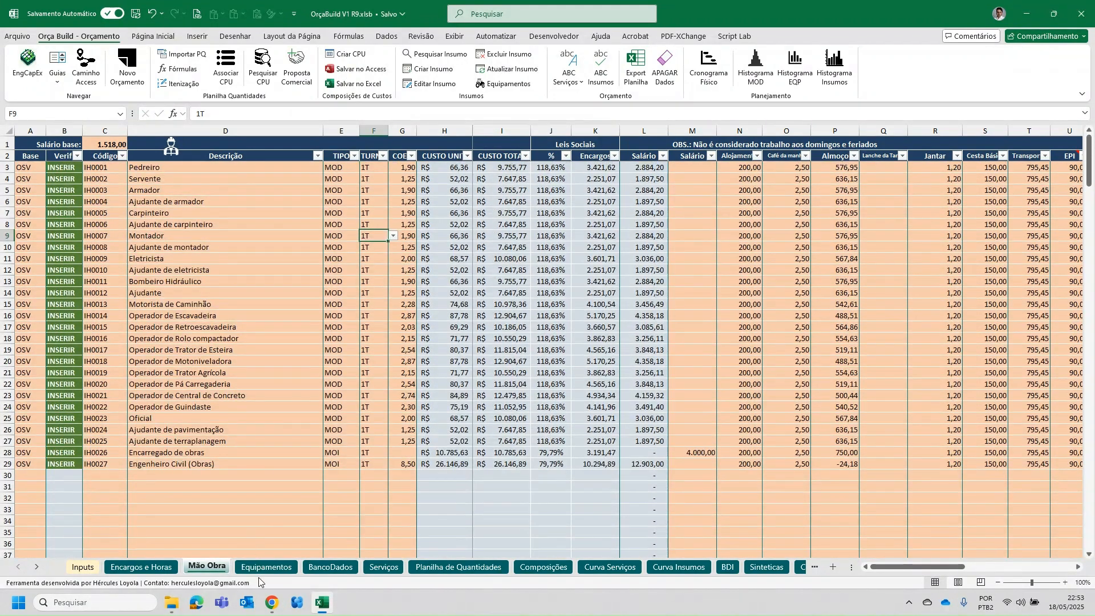
{"action": "left_click", "coordinate": [330, 567]}
{"action": "scroll", "coordinate": [256, 399], "scroll_direction": "down", "scroll_amount": 1}
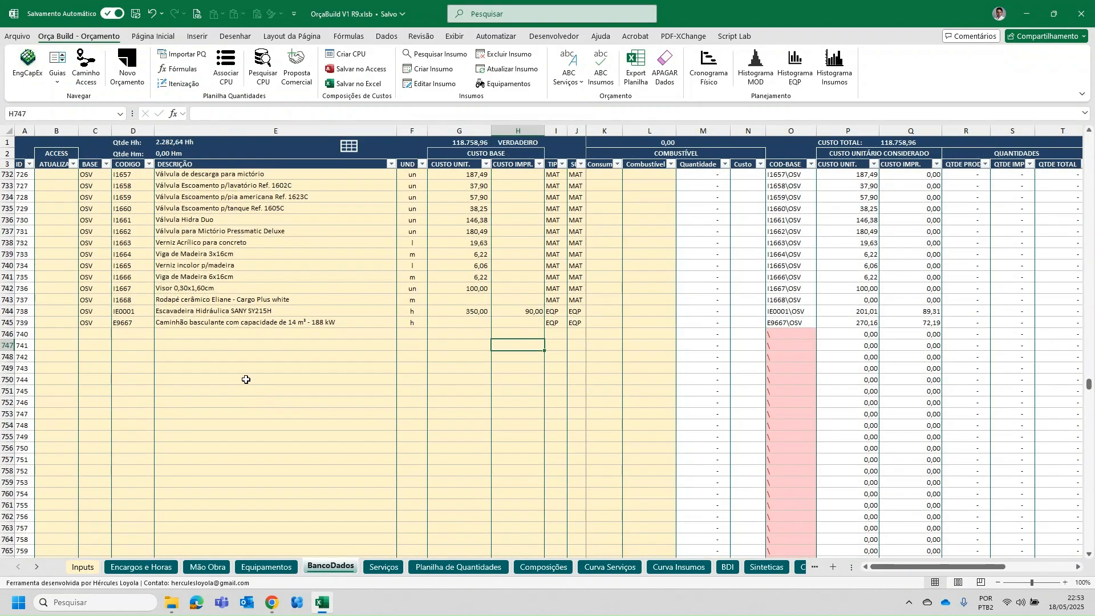
{"action": "scroll", "coordinate": [251, 356], "scroll_direction": "down", "scroll_amount": 2}
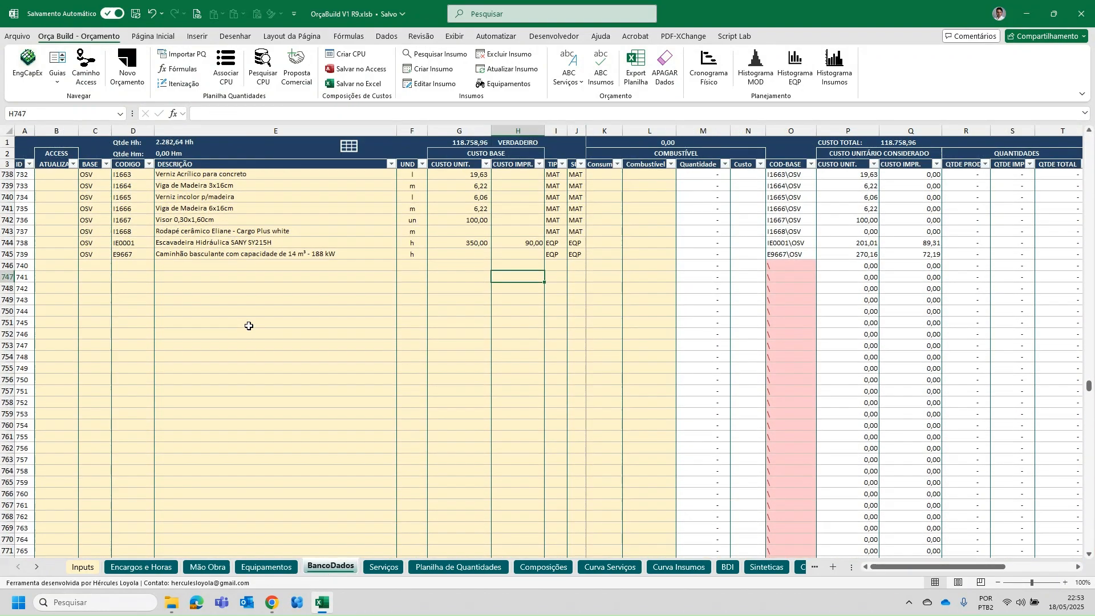
Step: Insert all pending labour roles from the Mão Obra sheet into the BancoDados input database
{"action": "left_click", "coordinate": [208, 567]}
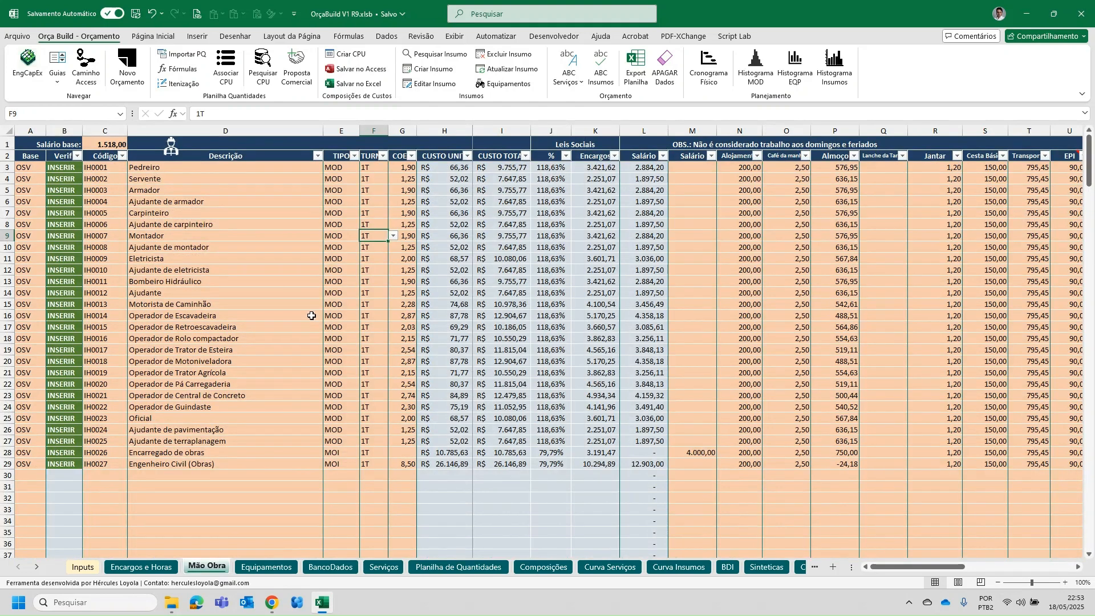
{"action": "scroll", "coordinate": [312, 315], "scroll_direction": "down", "scroll_amount": 4}
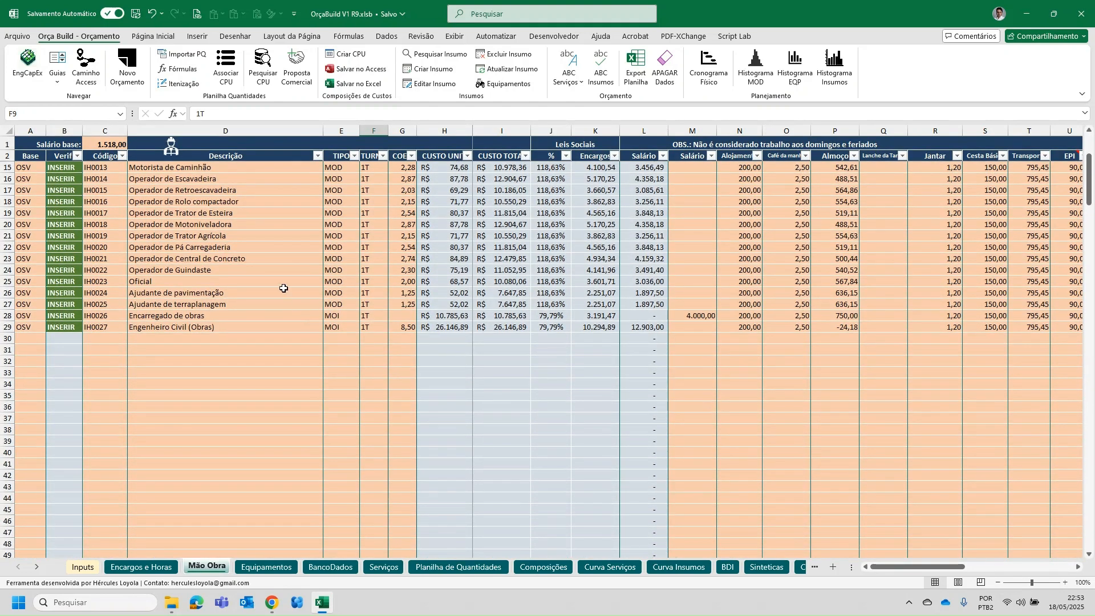
{"action": "left_click", "coordinate": [284, 289]}
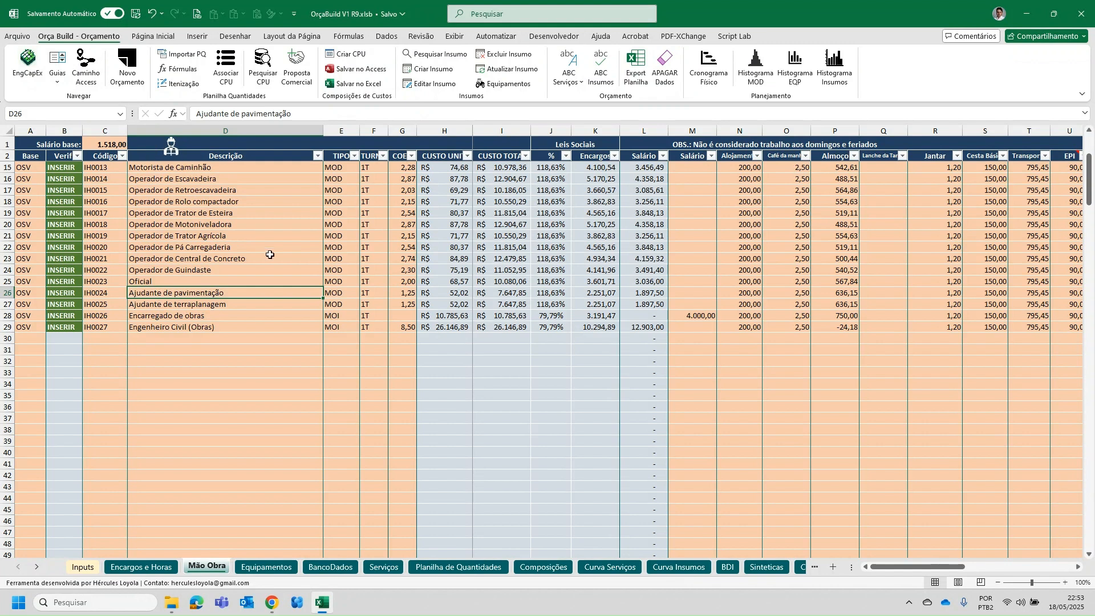
{"action": "mouse_move", "coordinate": [887, 567]}
{"action": "left_mouse_down"}
{"action": "mouse_move", "coordinate": [995, 566]}
{"action": "mouse_move", "coordinate": [888, 567]}
{"action": "left_mouse_up"}
{"action": "left_click", "coordinate": [172, 147]}
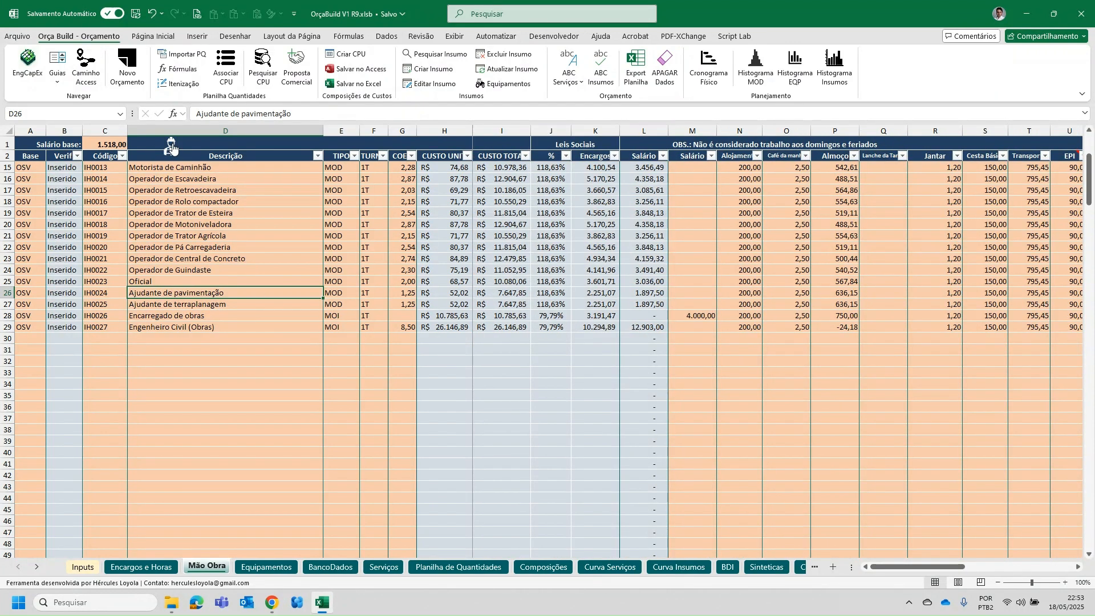
Step: Examine the labour entries in BancoDados, from Pedreiro to Engenheiro Civil (Obras), including their units, unit costs and types
{"action": "left_click", "coordinate": [330, 567]}
{"action": "scroll", "coordinate": [210, 343], "scroll_direction": "down", "scroll_amount": 5}
{"action": "left_click", "coordinate": [210, 342]}
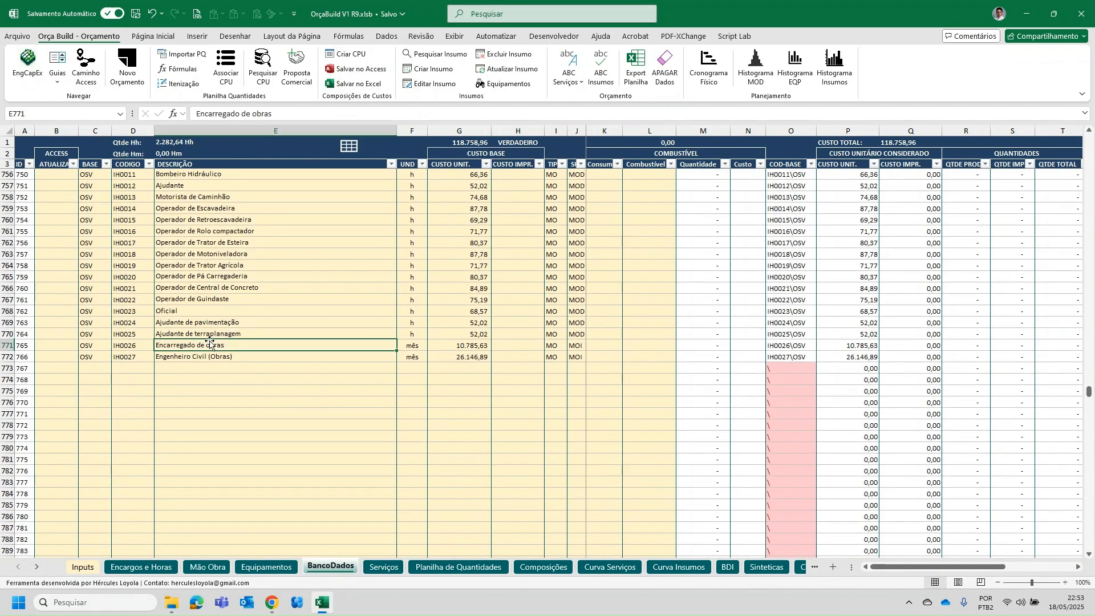
{"action": "scroll", "coordinate": [210, 342], "scroll_direction": "up", "scroll_amount": 4}
{"action": "left_click", "coordinate": [209, 298]}
{"action": "scroll", "coordinate": [245, 297], "scroll_direction": "up", "scroll_amount": 1}
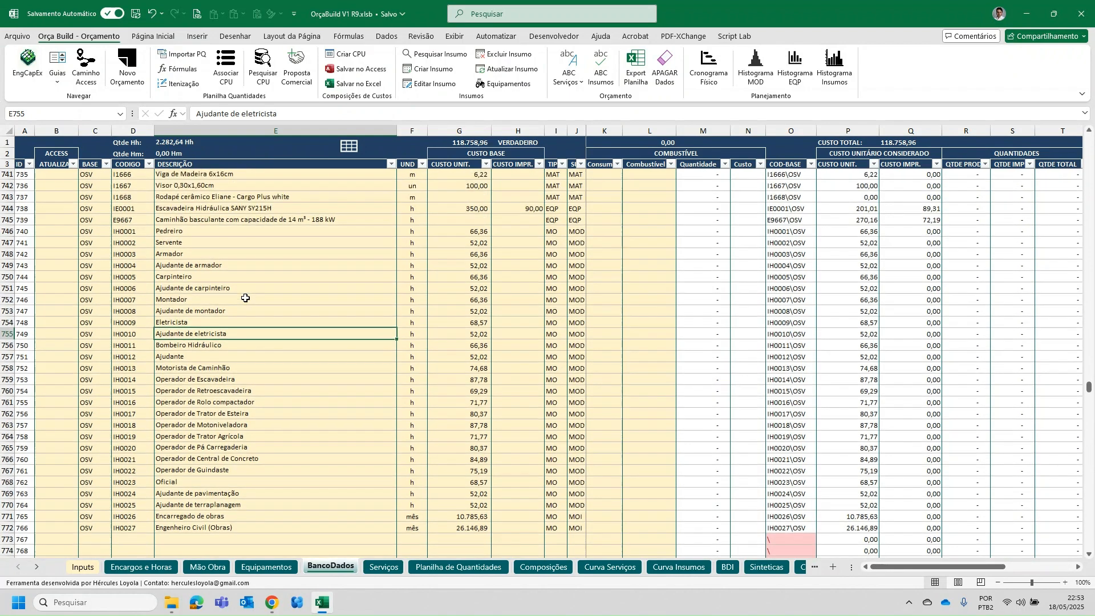
{"action": "scroll", "coordinate": [656, 352], "scroll_direction": "down", "scroll_amount": 2}
{"action": "scroll", "coordinate": [673, 358], "scroll_direction": "down", "scroll_amount": 1}
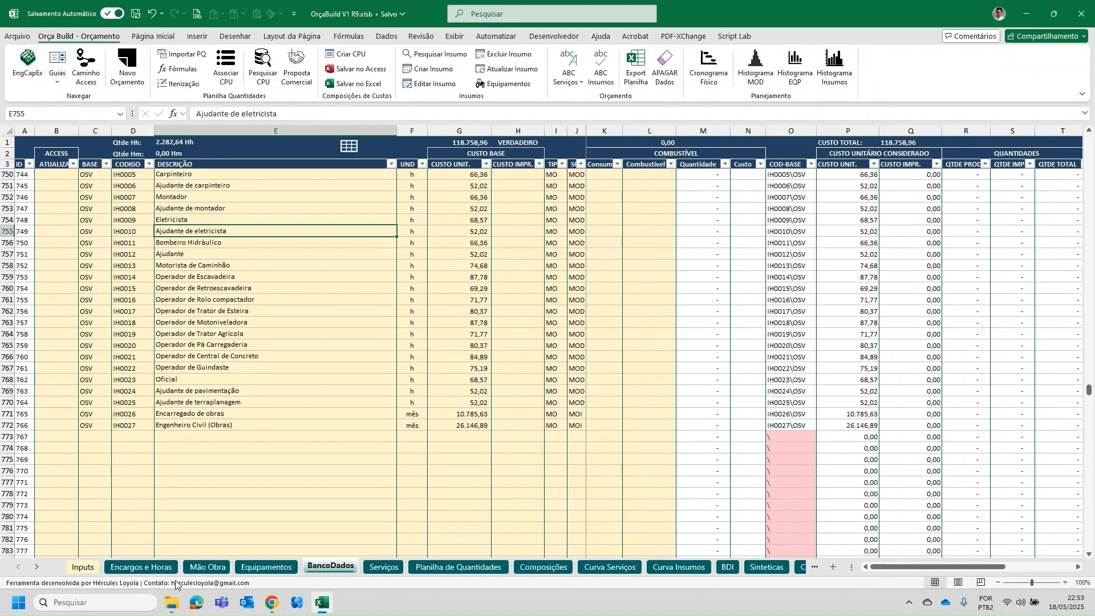
Step: Check the Mão de obra calculation option in Inputs and the considered unit cost formula of Engenheiro Civil (Obras) in BancoDados
{"action": "left_click", "coordinate": [83, 567]}
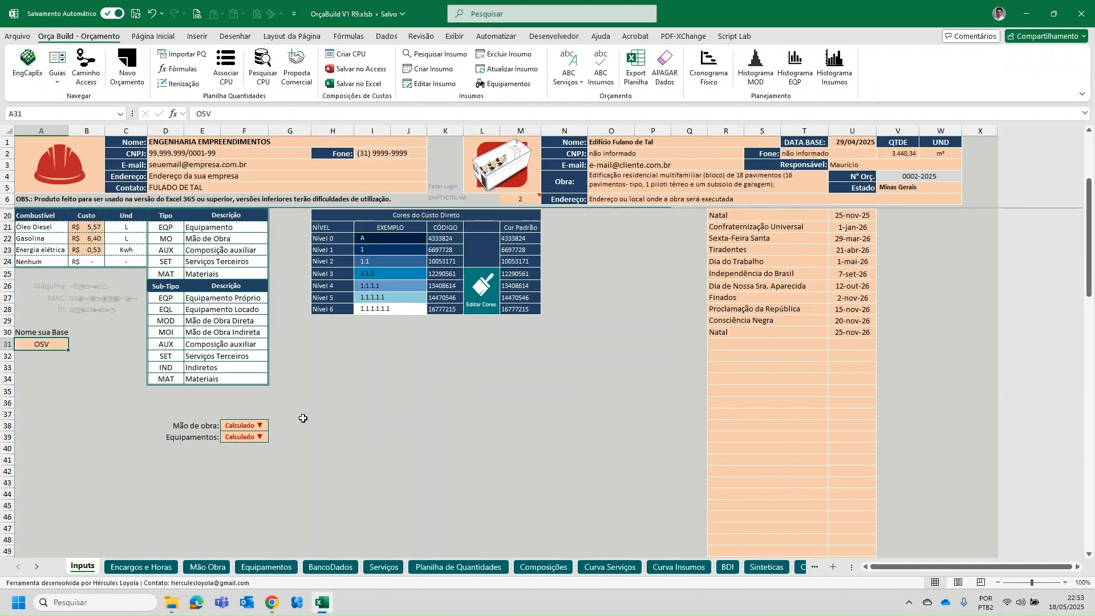
{"action": "left_click", "coordinate": [254, 427]}
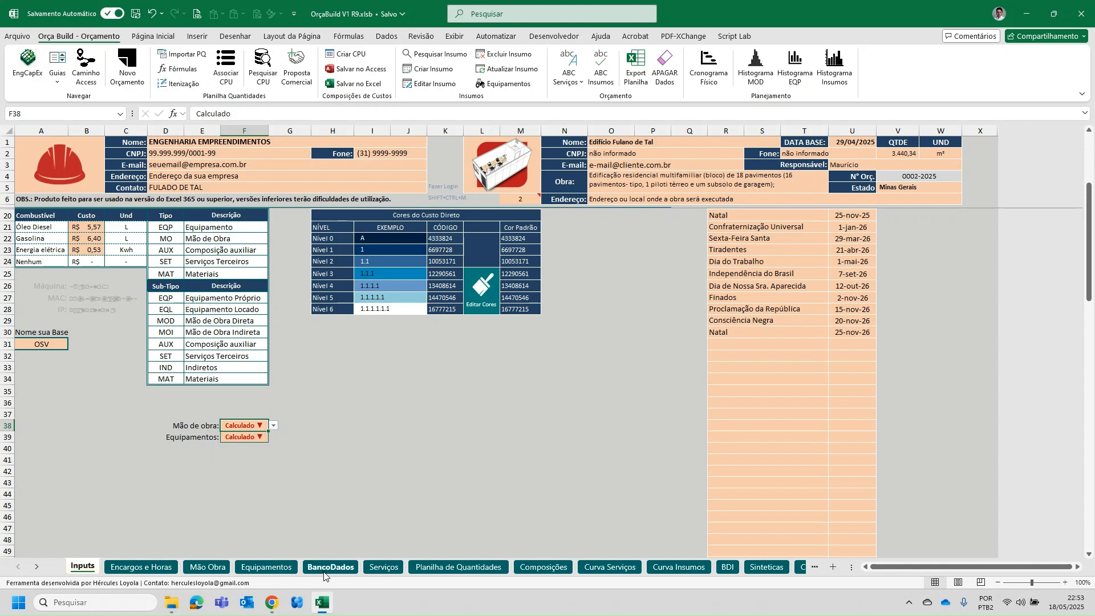
{"action": "left_click", "coordinate": [281, 567]}
{"action": "left_click", "coordinate": [200, 569]}
{"action": "left_click", "coordinate": [342, 569]}
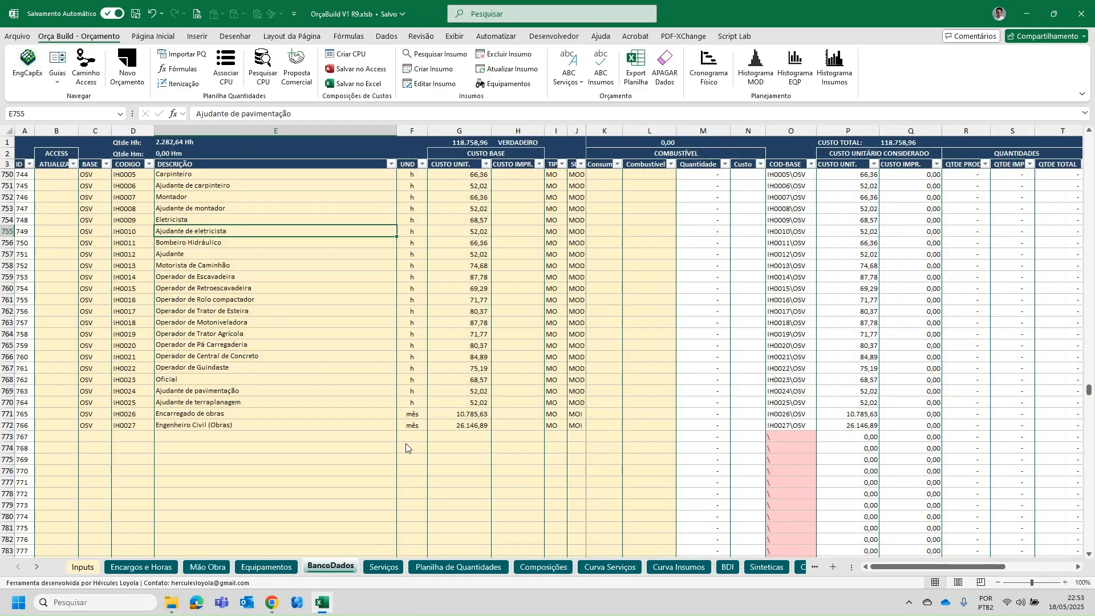
{"action": "left_click", "coordinate": [863, 423]}
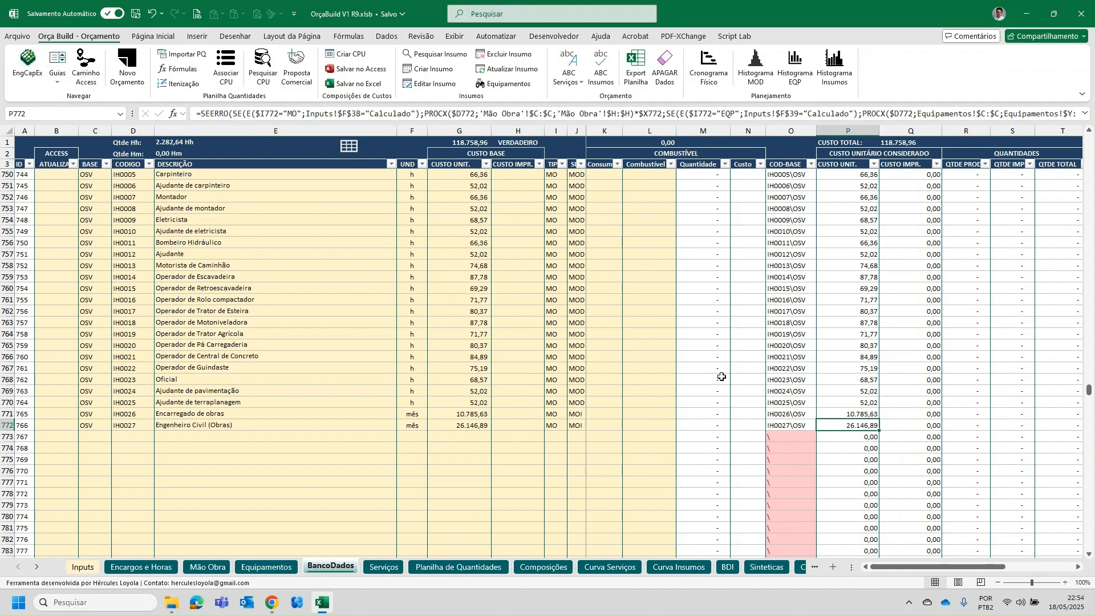
Step: Look through the material, equipment and labour entries in BancoDados, down to the Encarregado de obras row
{"action": "left_click", "coordinate": [246, 380]}
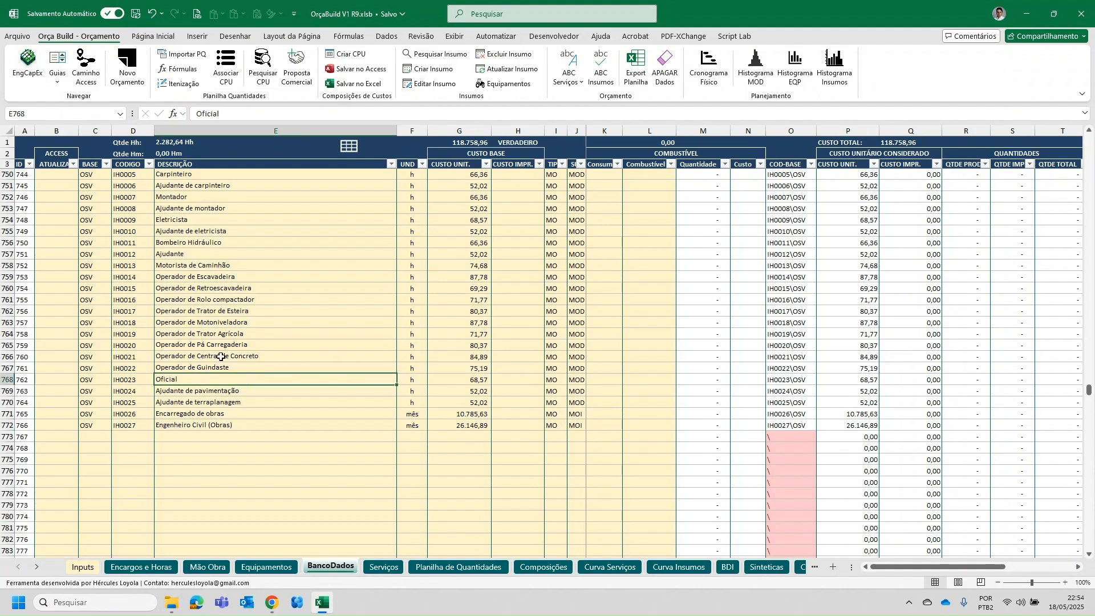
{"action": "scroll", "coordinate": [312, 303], "scroll_direction": "up", "scroll_amount": 10}
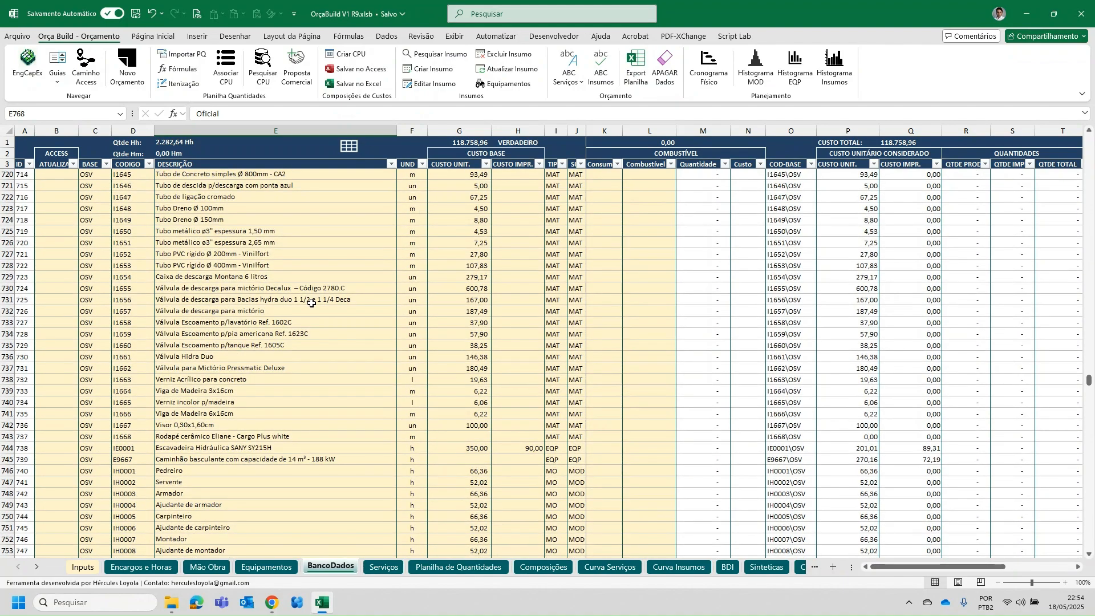
{"action": "scroll", "coordinate": [311, 303], "scroll_direction": "down", "scroll_amount": 10}
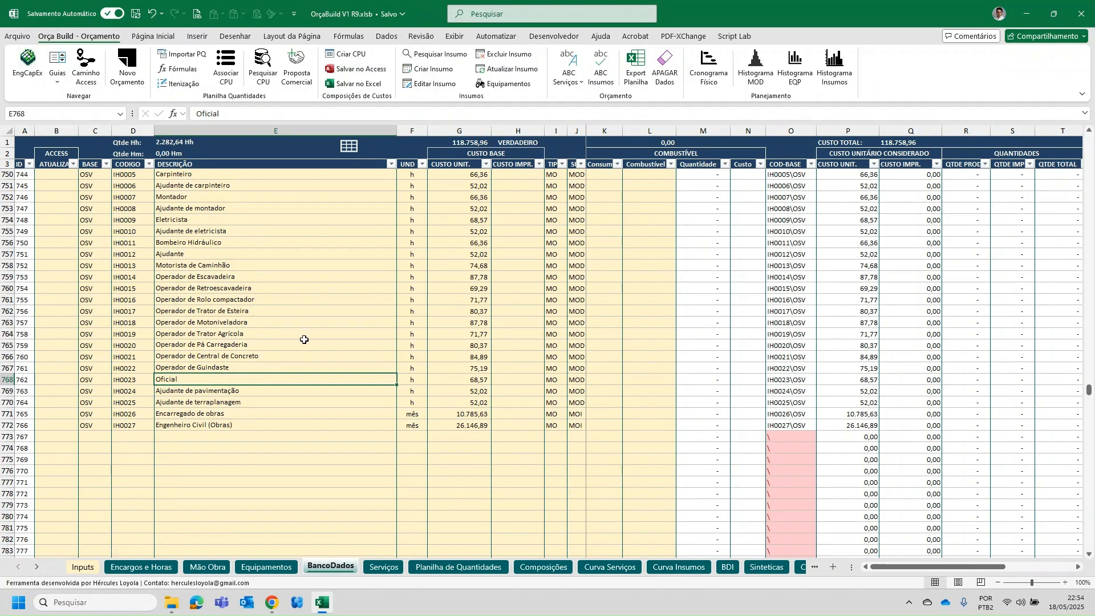
{"action": "scroll", "coordinate": [308, 342], "scroll_direction": "down", "scroll_amount": 2}
{"action": "left_click", "coordinate": [283, 346]}
{"action": "left_click", "coordinate": [503, 347]}
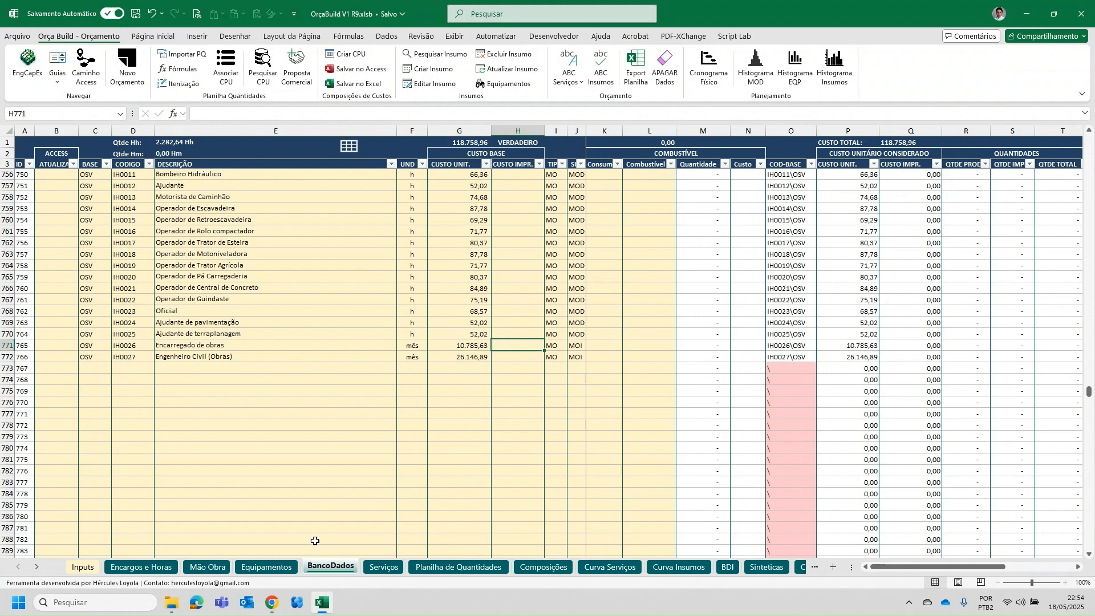
Step: View the Equipamentos and Mão Obra sheets, and return to the Encargos e Horas sheet
{"action": "left_click", "coordinate": [287, 568]}
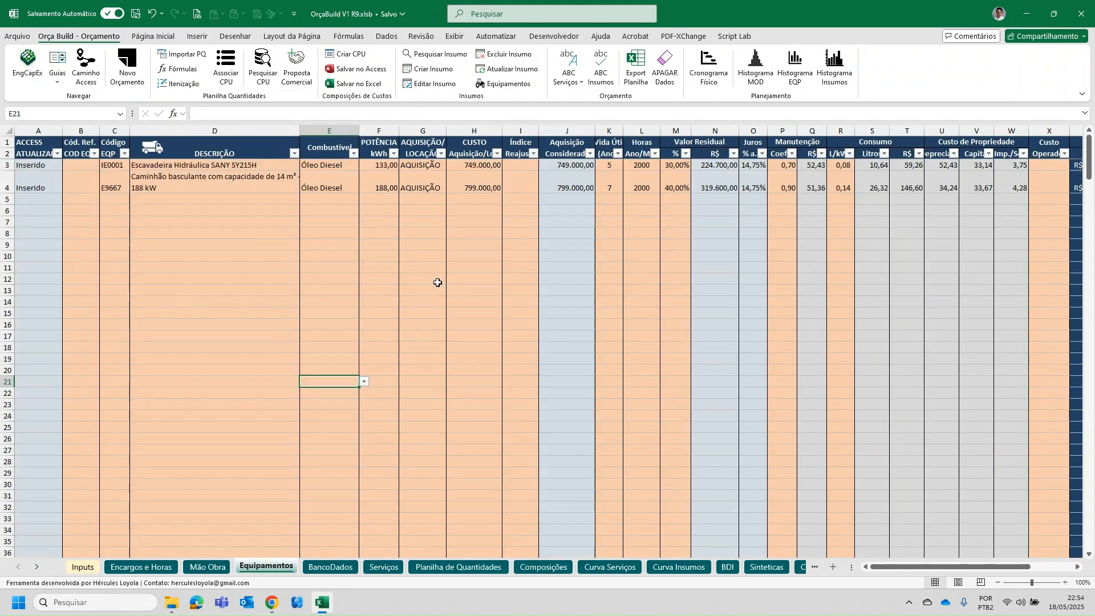
{"action": "left_click", "coordinate": [197, 569]}
{"action": "left_click", "coordinate": [159, 569]}
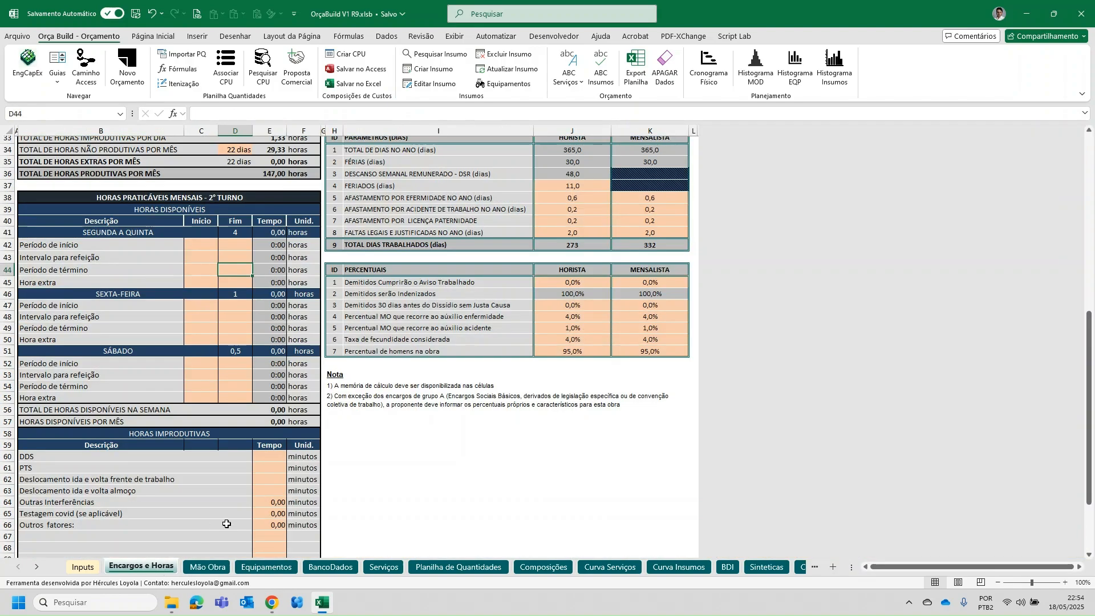